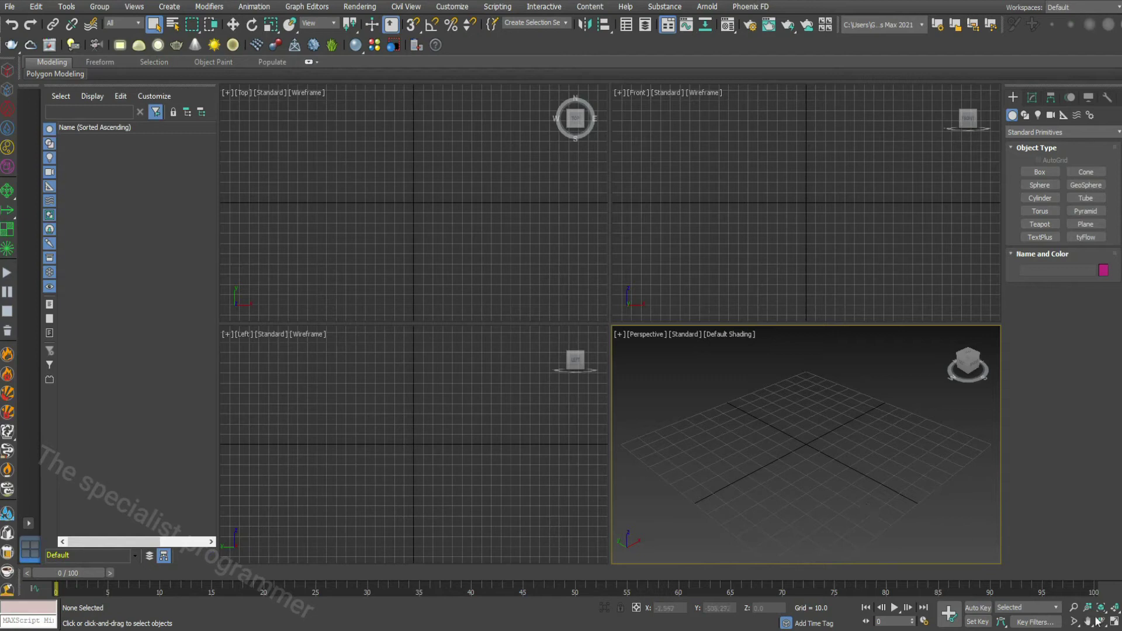
- Create a capsule from Extended Primitives at the scene centre in the Perspective view
{"action": "left_click", "coordinate": [1037, 133]}
{"action": "left_click", "coordinate": [1032, 156]}
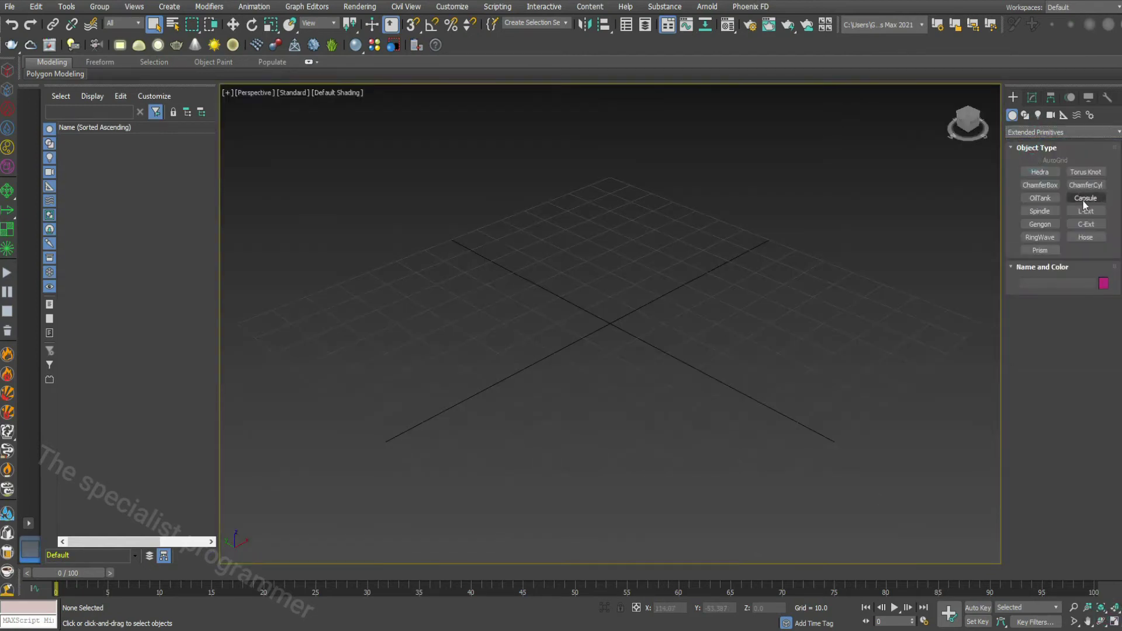
{"action": "left_click", "coordinate": [1082, 198]}
{"action": "left_click_drag", "start_coordinate": [648, 392], "coordinate": [646, 378]}
{"action": "left_click", "coordinate": [643, 354]}
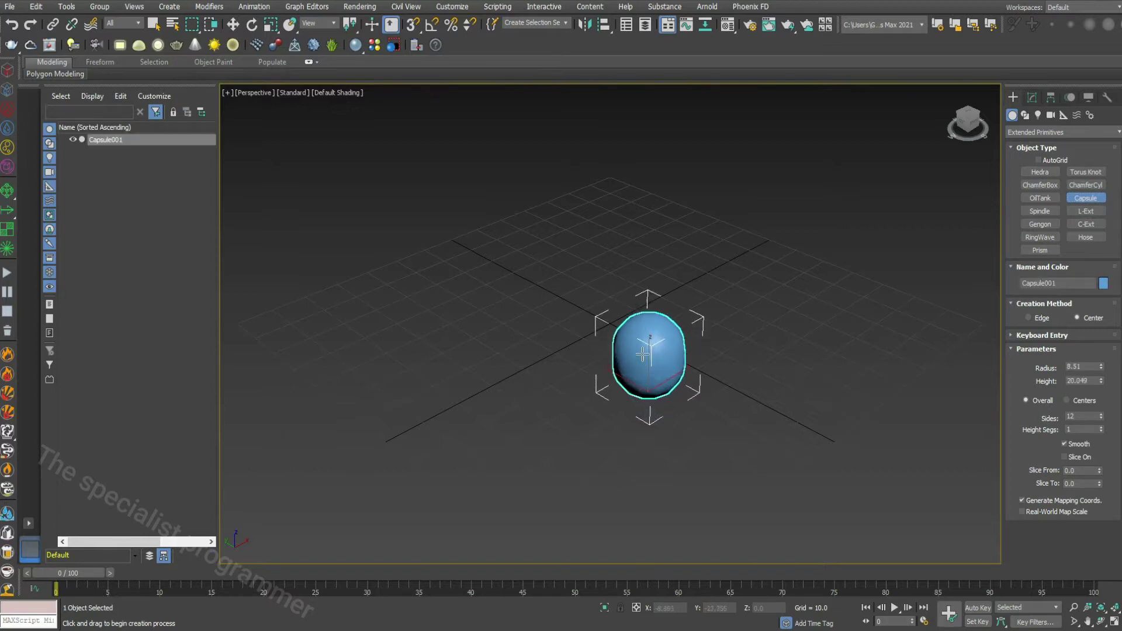
{"action": "left_click", "coordinate": [660, 183]}
- Set the capsule's radius to 25 and height to 100
{"action": "double_click", "coordinate": [1080, 366]}
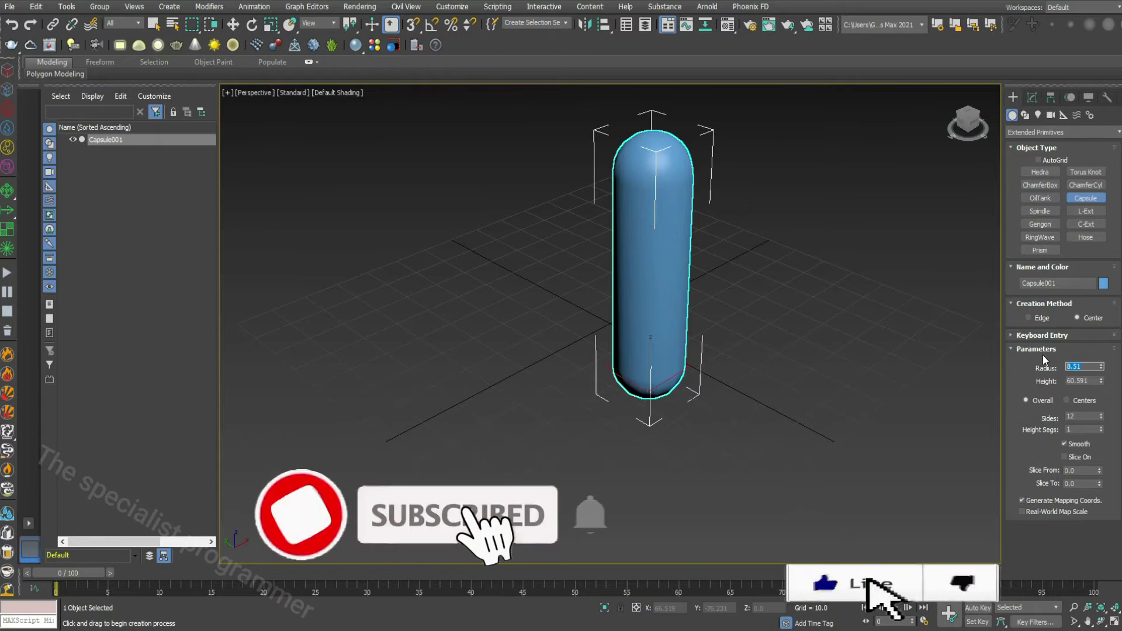
{"action": "type", "text": "25"}
{"action": "double_click", "coordinate": [1084, 380]}
{"action": "type", "text": "100"}
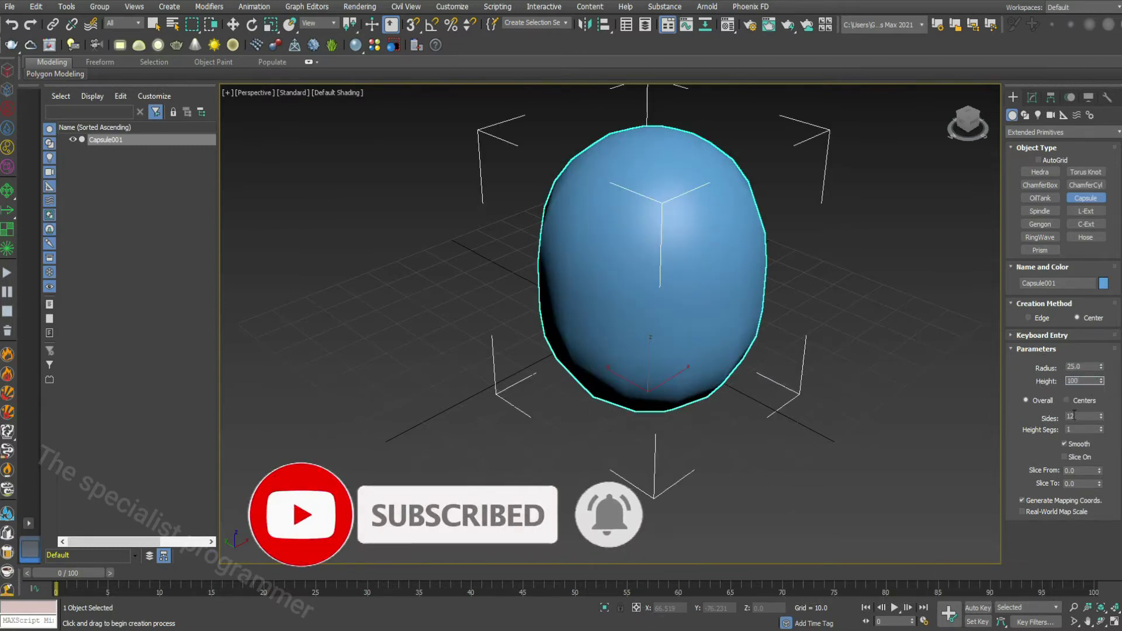
{"action": "left_click", "coordinate": [1011, 335]}
- Give the capsule 17 sides and 4 height segments
{"action": "scroll", "coordinate": [1054, 438], "scroll_direction": "down", "scroll_amount": 2}
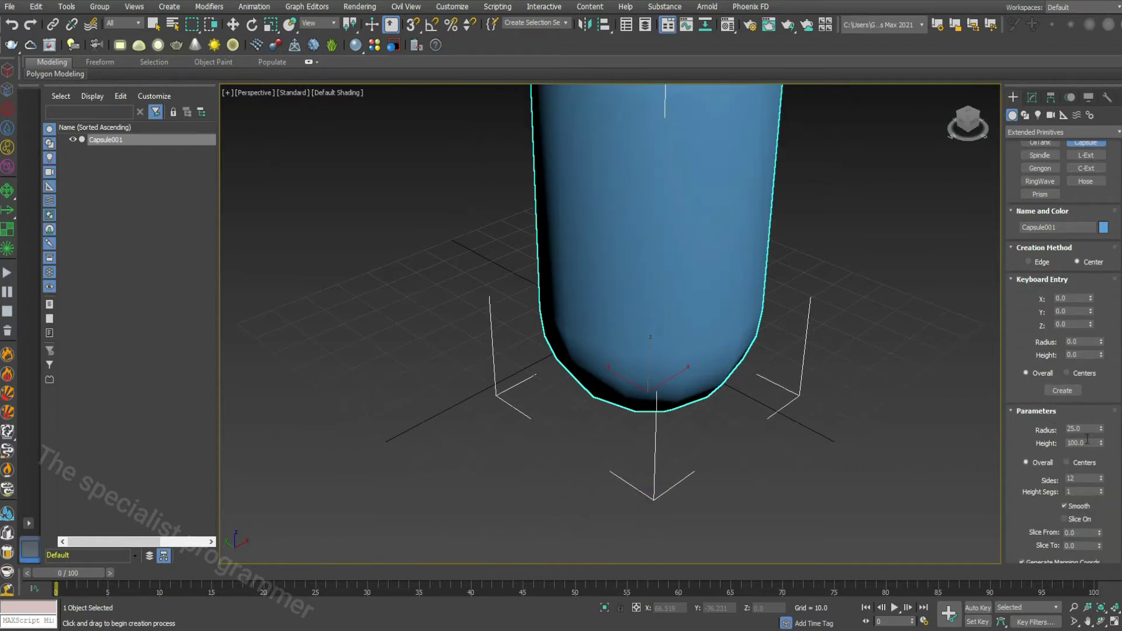
{"action": "scroll", "coordinate": [1098, 432], "scroll_direction": "down", "scroll_amount": 1}
{"action": "double_click", "coordinate": [1078, 458]}
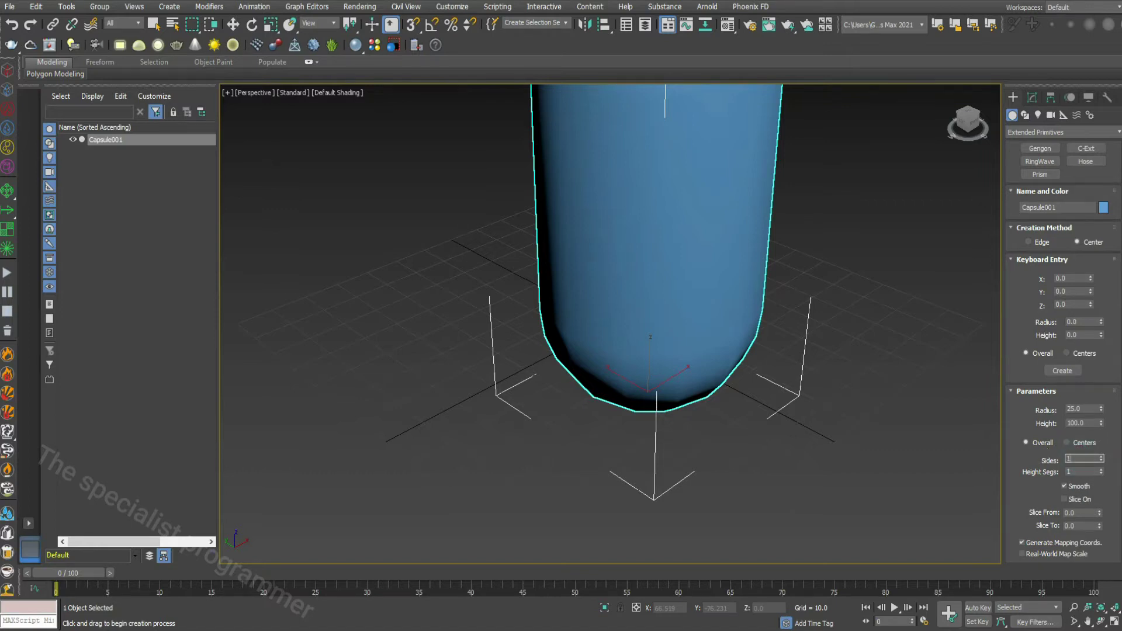
{"action": "type", "text": "7"}
{"action": "key", "text": "Tab"}
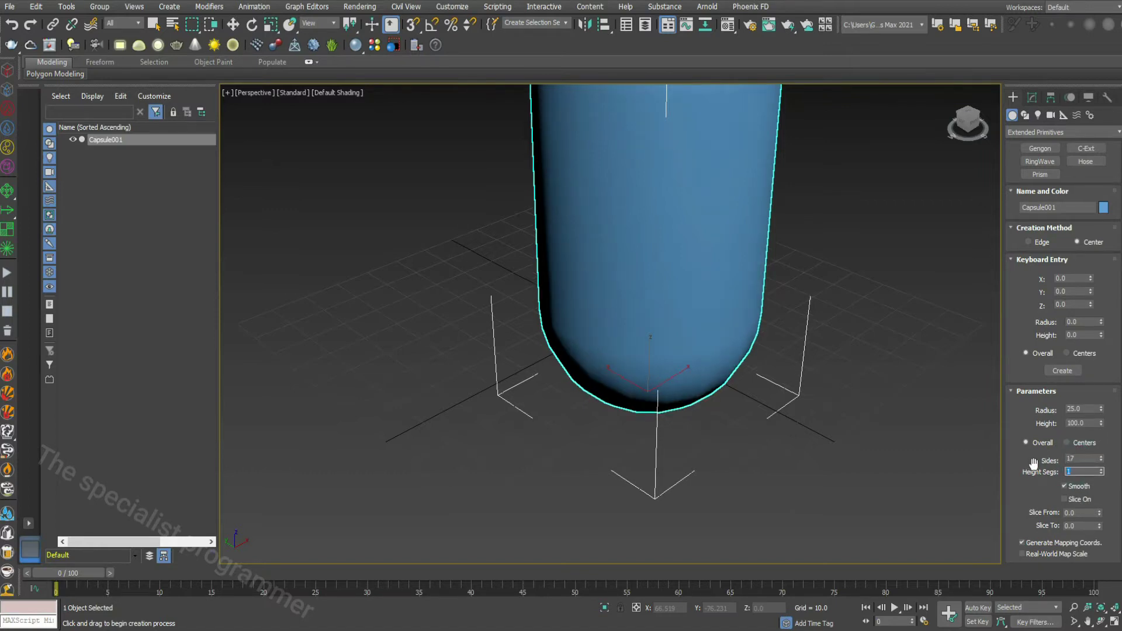
{"action": "type", "text": "4"}
{"action": "key", "text": "Return"}
{"action": "scroll", "coordinate": [605, 212], "scroll_direction": "down", "scroll_amount": 4}
{"action": "left_click", "coordinate": [1088, 622]}
{"action": "scroll", "coordinate": [752, 334], "scroll_direction": "up", "scroll_amount": 2}
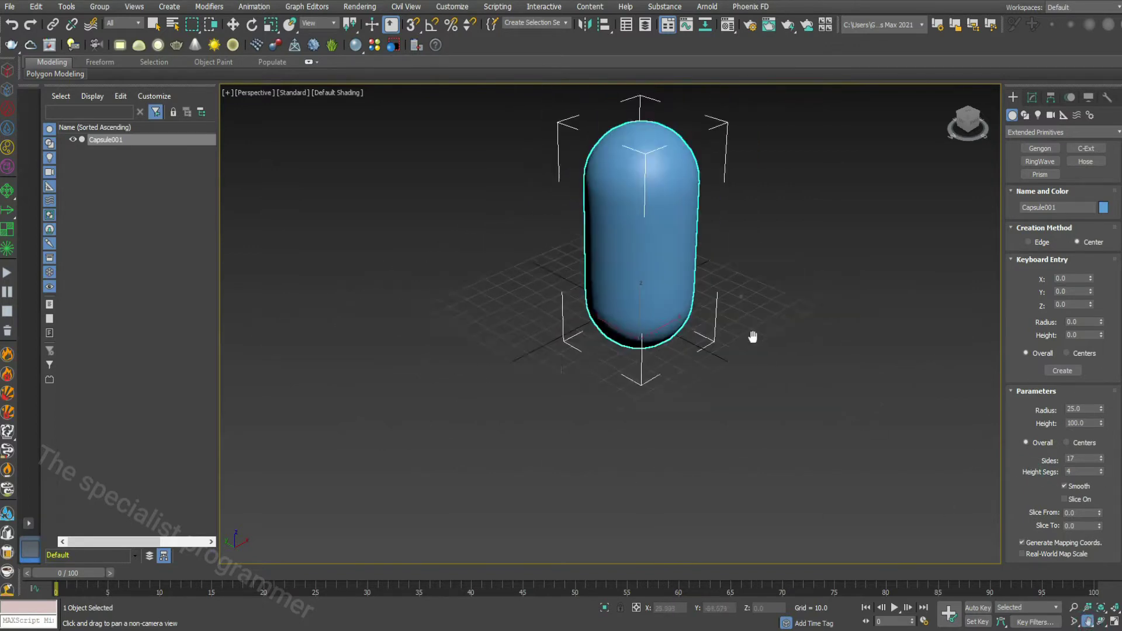
{"action": "scroll", "coordinate": [636, 318], "scroll_direction": "up", "scroll_amount": 2}
{"action": "scroll", "coordinate": [621, 291], "scroll_direction": "down", "scroll_amount": 2}
{"action": "scroll", "coordinate": [621, 290], "scroll_direction": "up", "scroll_amount": 1}
- Switch shading to Edged Faces and restore the four-viewport layout
{"action": "left_click", "coordinate": [329, 93]}
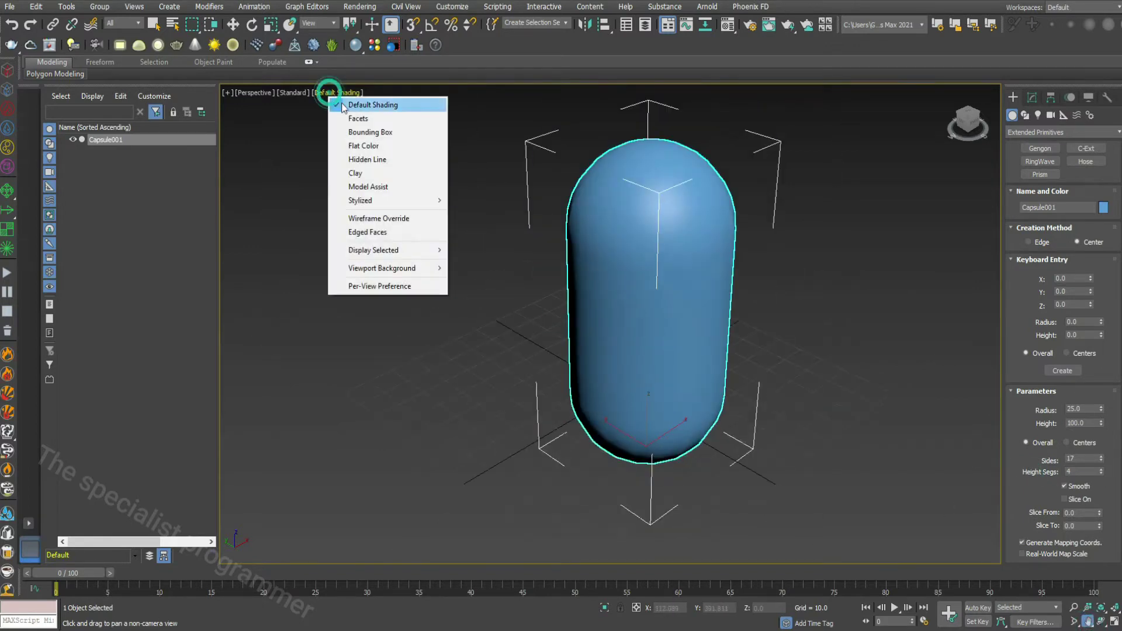
{"action": "left_click", "coordinate": [386, 235]}
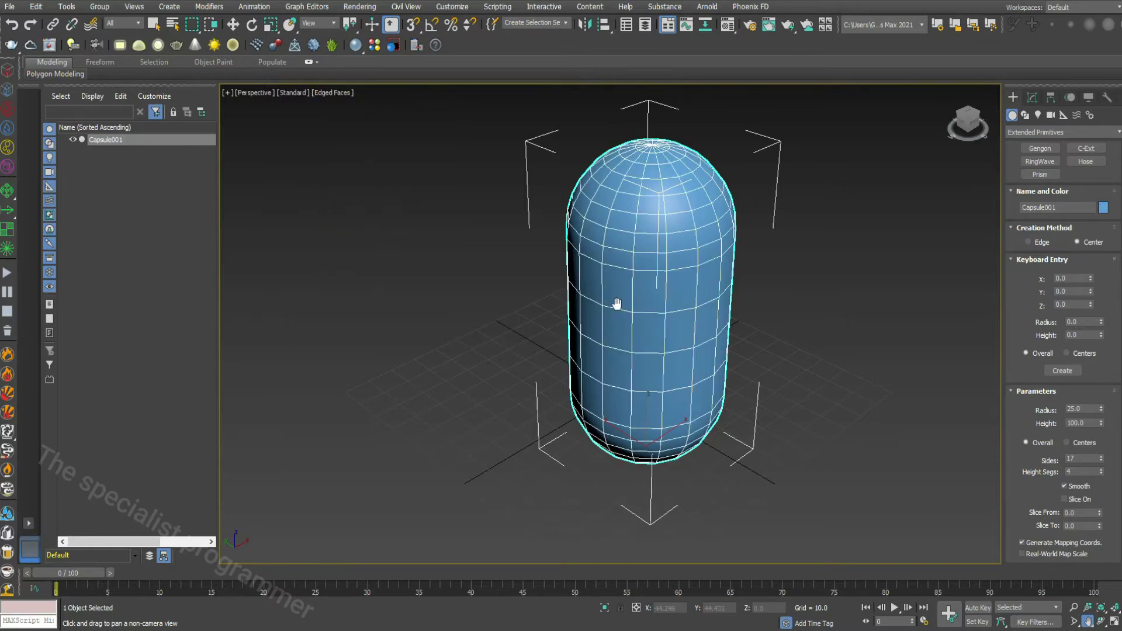
{"action": "left_click", "coordinate": [1115, 623]}
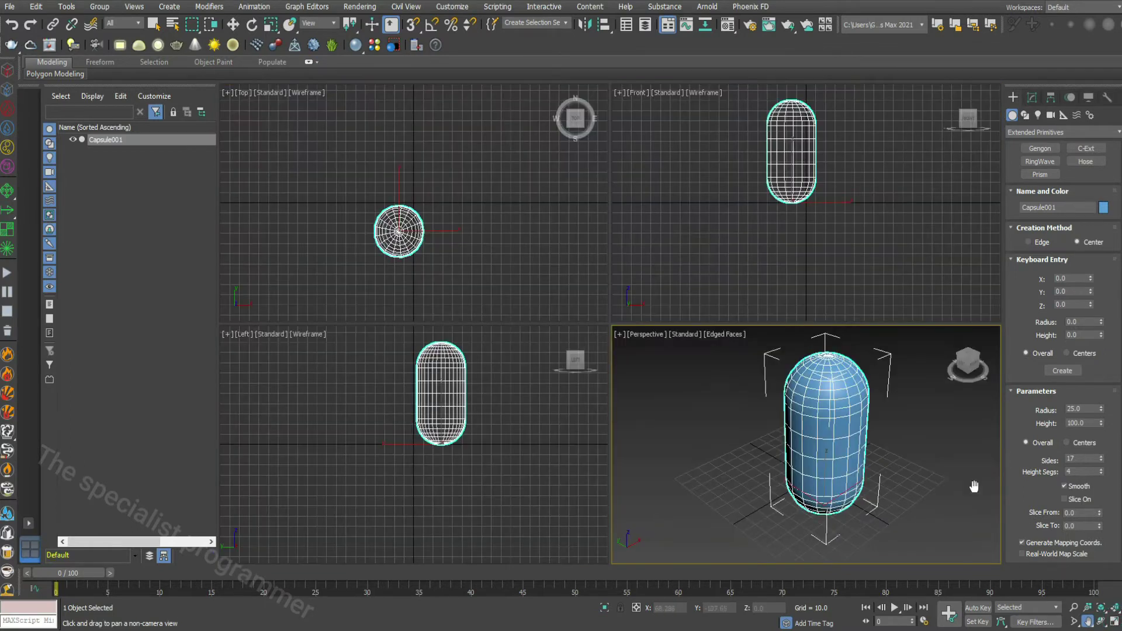
- Convert the capsule to an editable poly from its right-click menu
{"action": "right_click", "coordinate": [841, 402]}
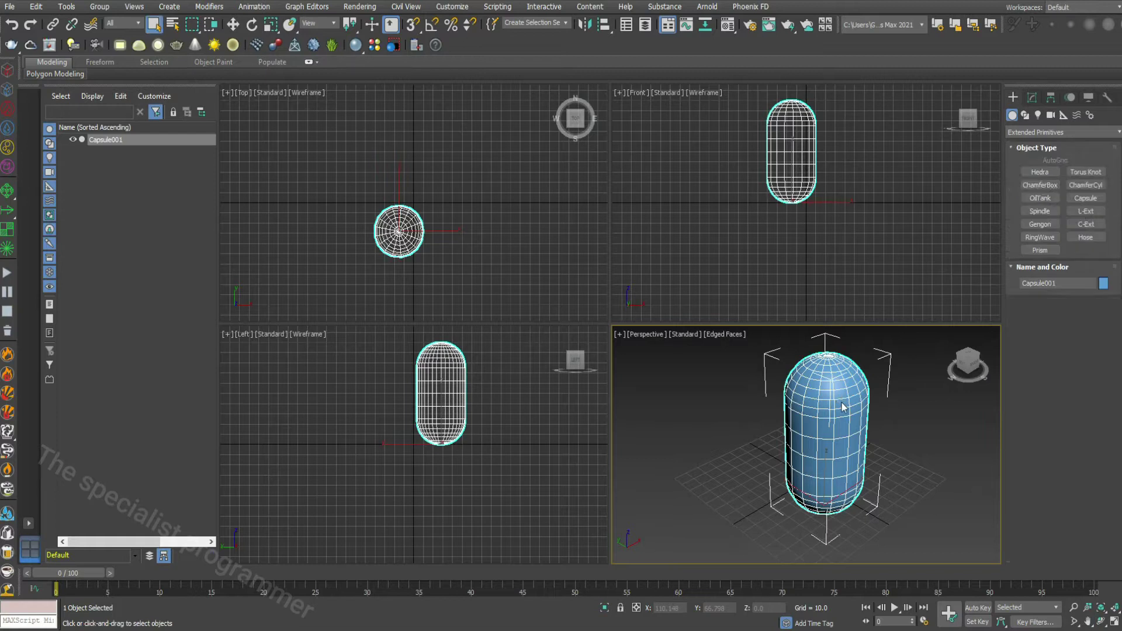
{"action": "right_click", "coordinate": [842, 402]}
{"action": "left_click", "coordinate": [959, 534]}
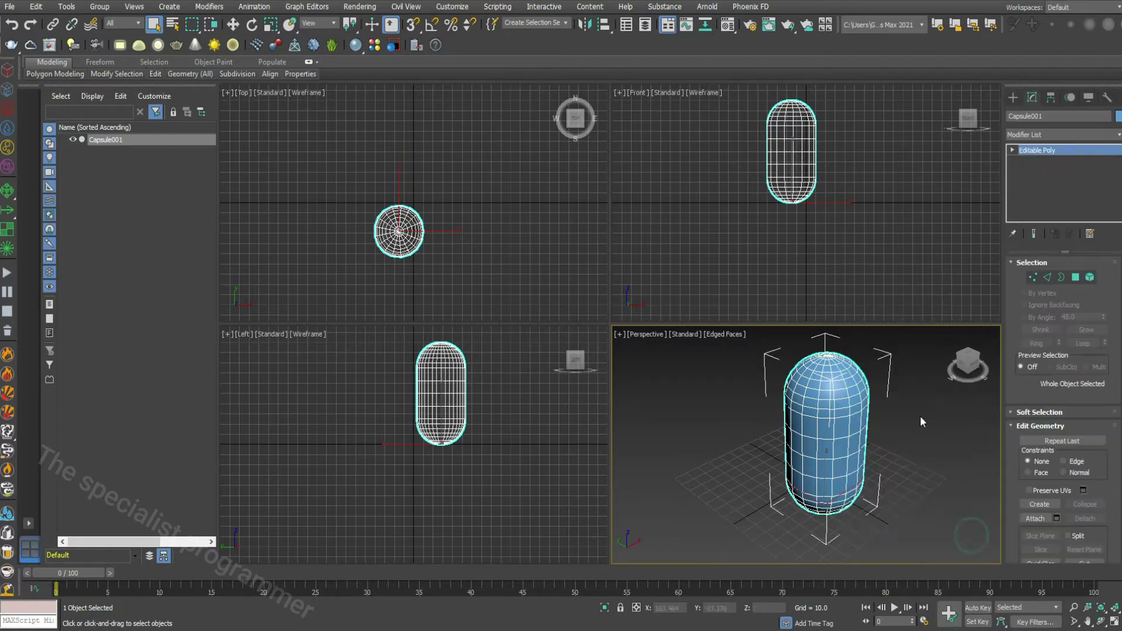
- At Polygon level, select and delete the capsule's bottom half-dome faces
{"action": "scroll", "coordinate": [820, 163], "scroll_direction": "up", "scroll_amount": 2}
{"action": "scroll", "coordinate": [843, 196], "scroll_direction": "up", "scroll_amount": 2}
{"action": "left_click", "coordinate": [1012, 149]}
{"action": "left_click", "coordinate": [1046, 192]}
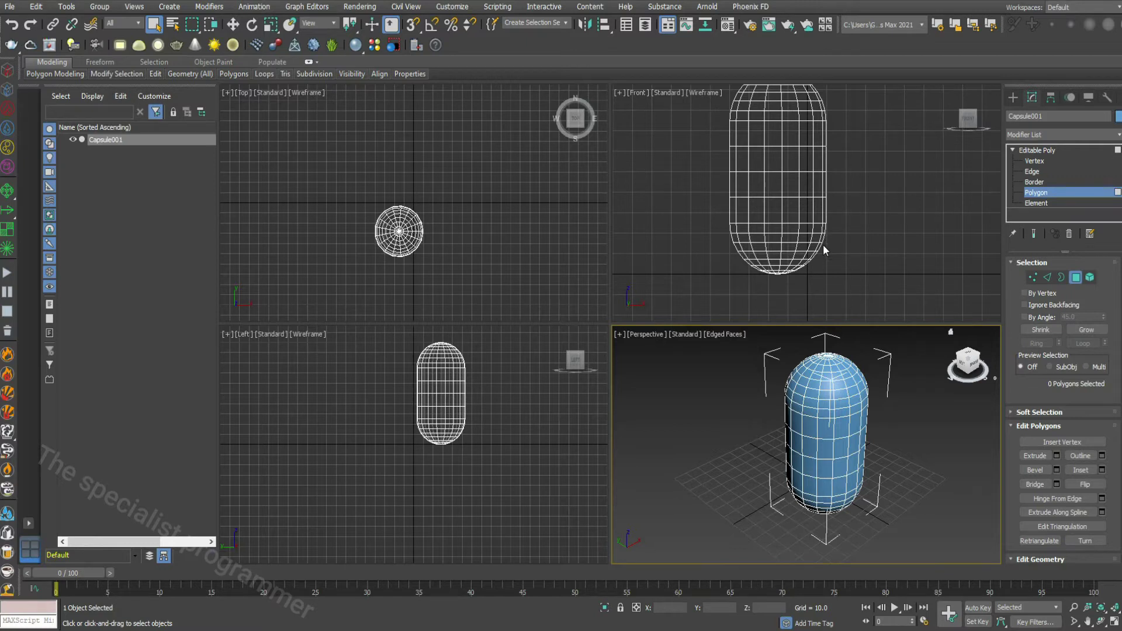
{"action": "left_click_drag", "start_coordinate": [823, 244], "coordinate": [700, 279]}
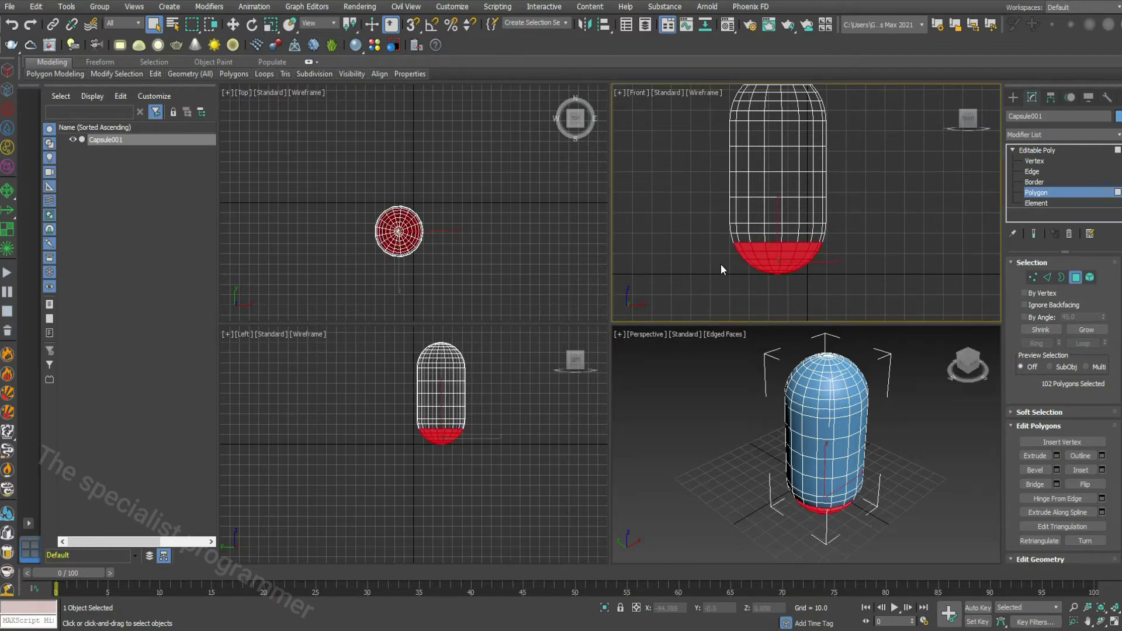
{"action": "key", "text": "Delete"}
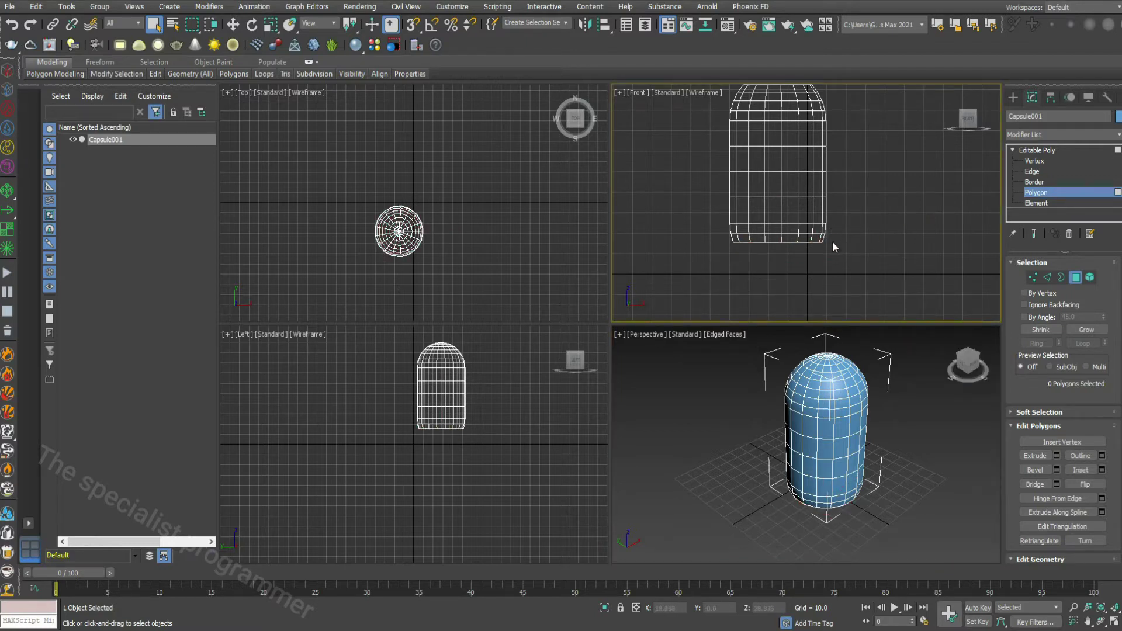
- Extrude the bottom ring of polygons outward along Local Normal
{"action": "left_click_drag", "start_coordinate": [727, 253], "coordinate": [727, 254]}
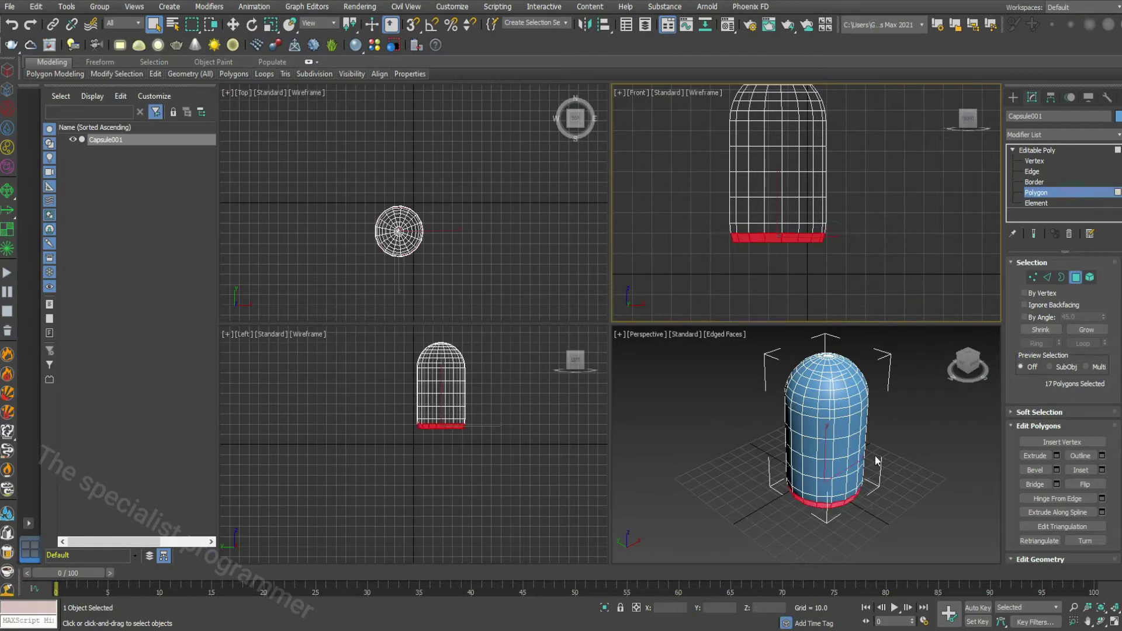
{"action": "left_click", "coordinate": [1056, 455]}
{"action": "left_click", "coordinate": [820, 210]}
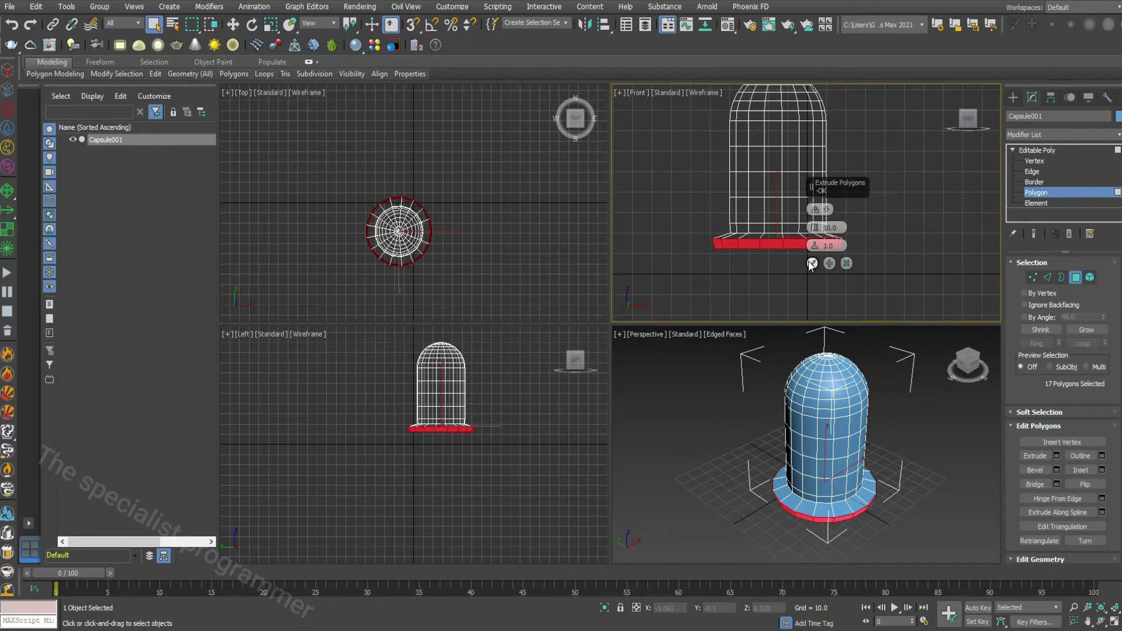
- Confirm the rim extrusion, move the rim polygons slightly upward, and deselect
{"action": "left_click", "coordinate": [812, 264]}
{"action": "right_click", "coordinate": [772, 245]}
{"action": "left_click", "coordinate": [787, 256]}
{"action": "left_click_drag", "start_coordinate": [778, 215], "coordinate": [776, 209]}
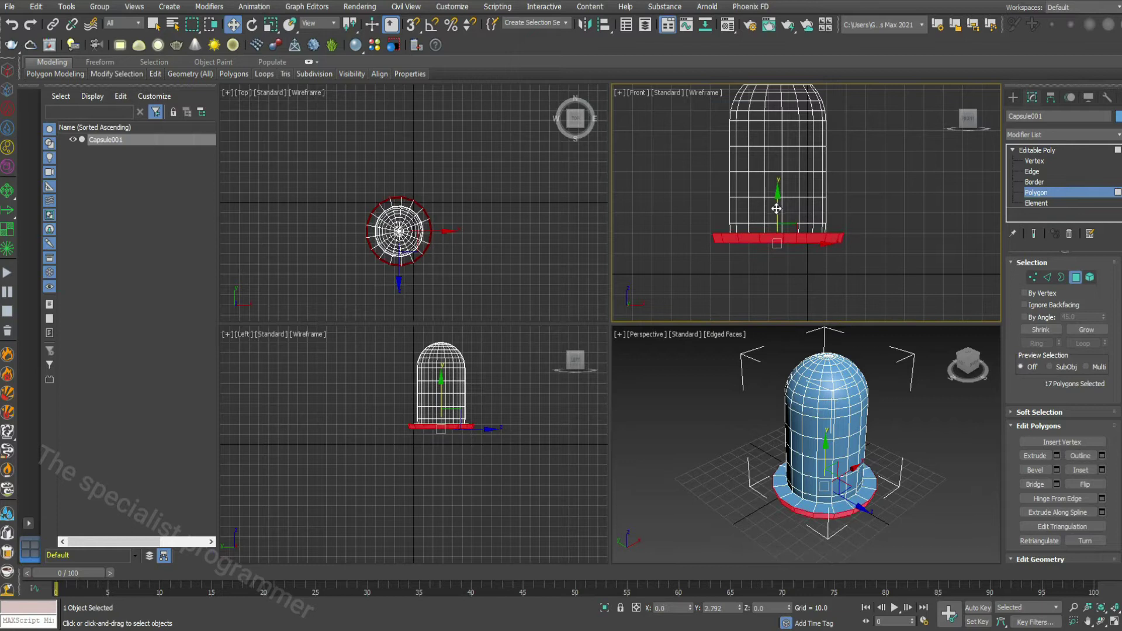
{"action": "left_click", "coordinate": [880, 238]}
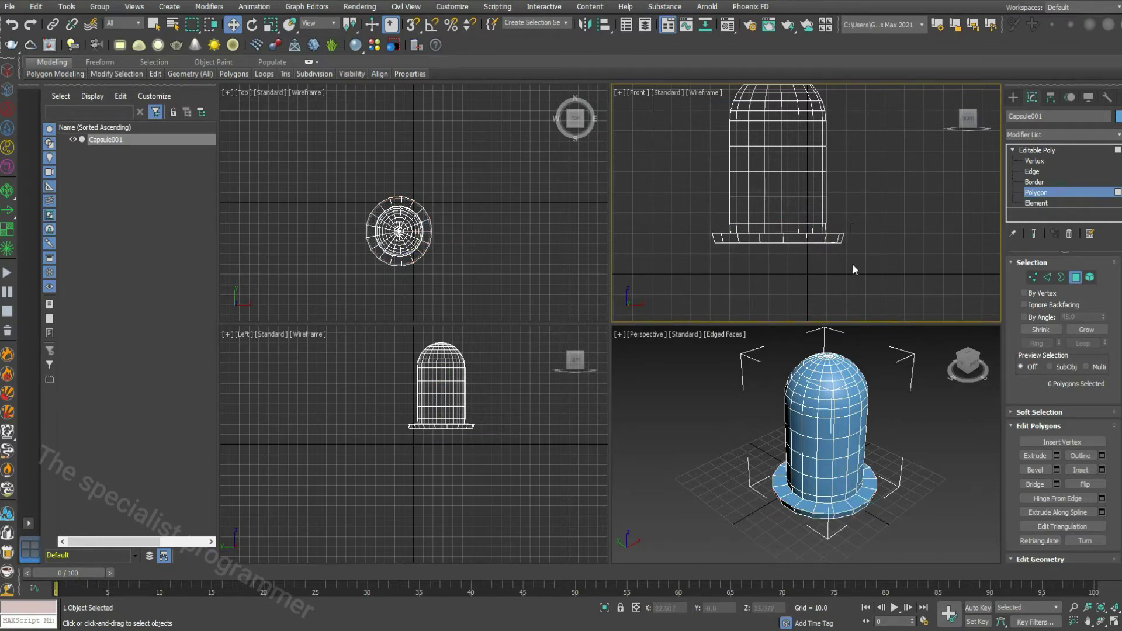
- Select the ring of polygons just above the rim in the Front view
{"action": "scroll", "coordinate": [829, 234], "scroll_direction": "up", "scroll_amount": 2}
{"action": "scroll", "coordinate": [829, 220], "scroll_direction": "up", "scroll_amount": 3}
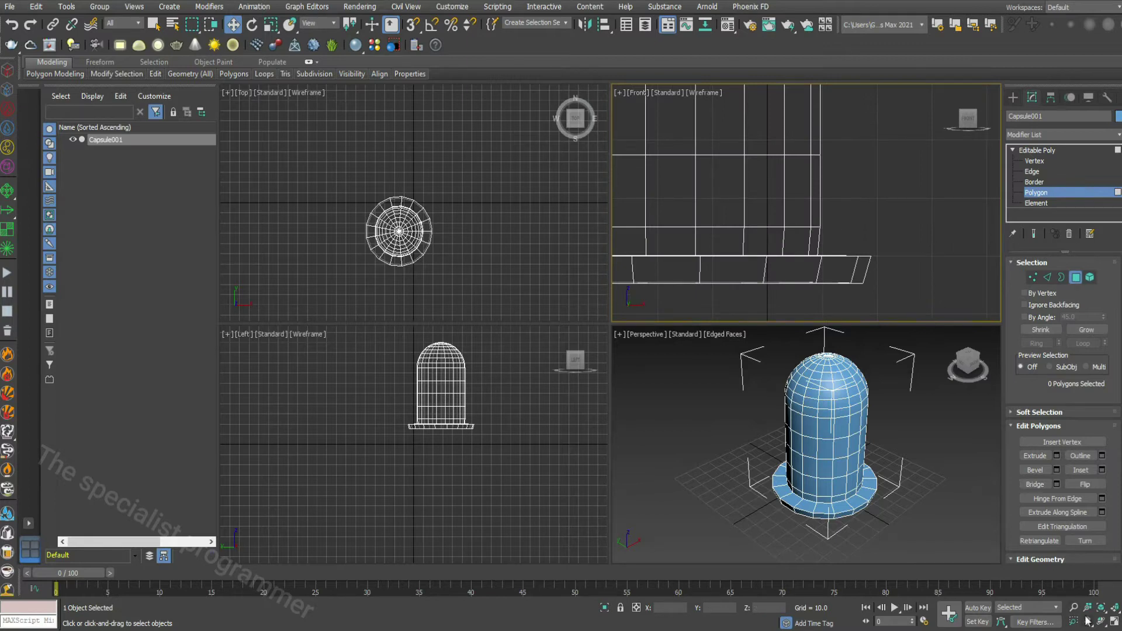
{"action": "middle_click_drag", "start_coordinate": [842, 218], "coordinate": [946, 205]}
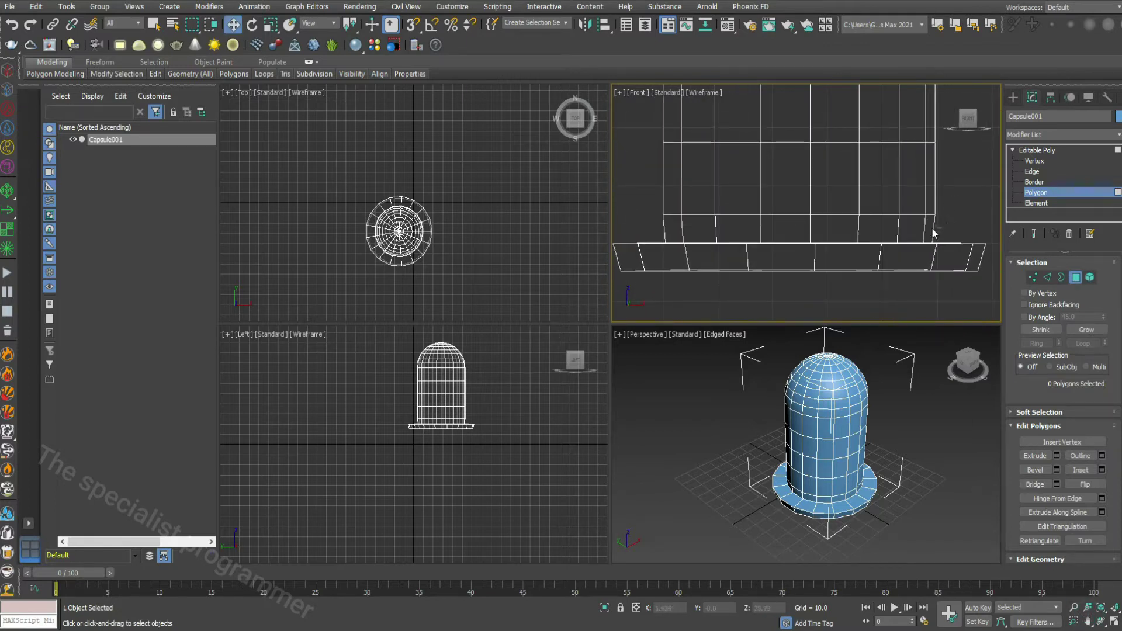
{"action": "left_click_drag", "start_coordinate": [631, 221], "coordinate": [649, 234]}
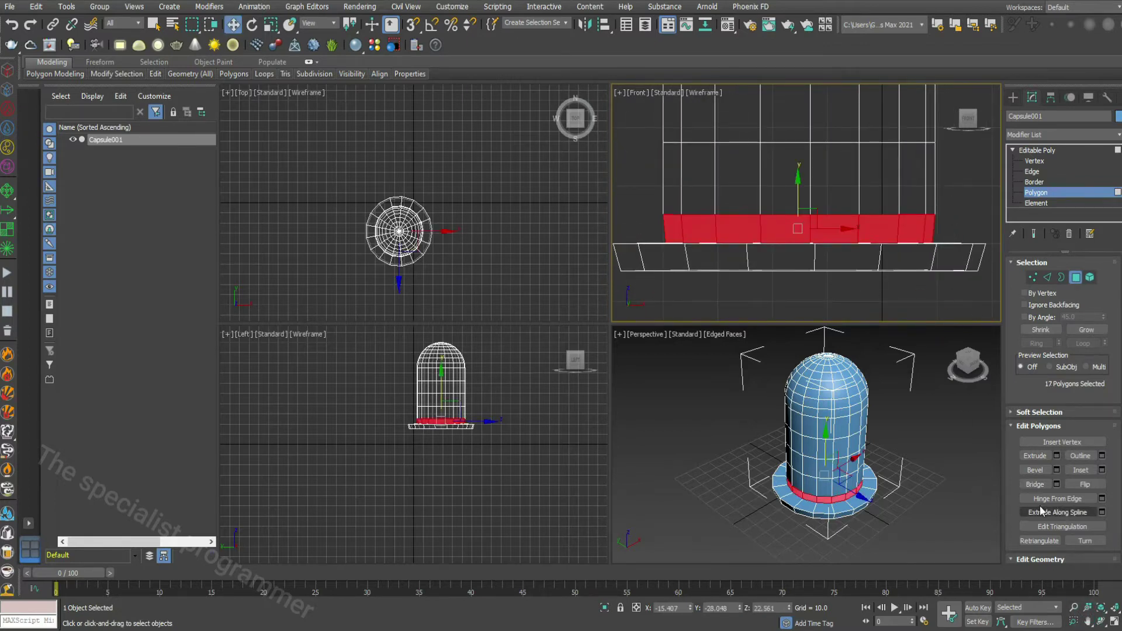
- Extrude the ring above the rim outward with height about 7.6, then deselect
{"action": "left_click", "coordinate": [1056, 456]}
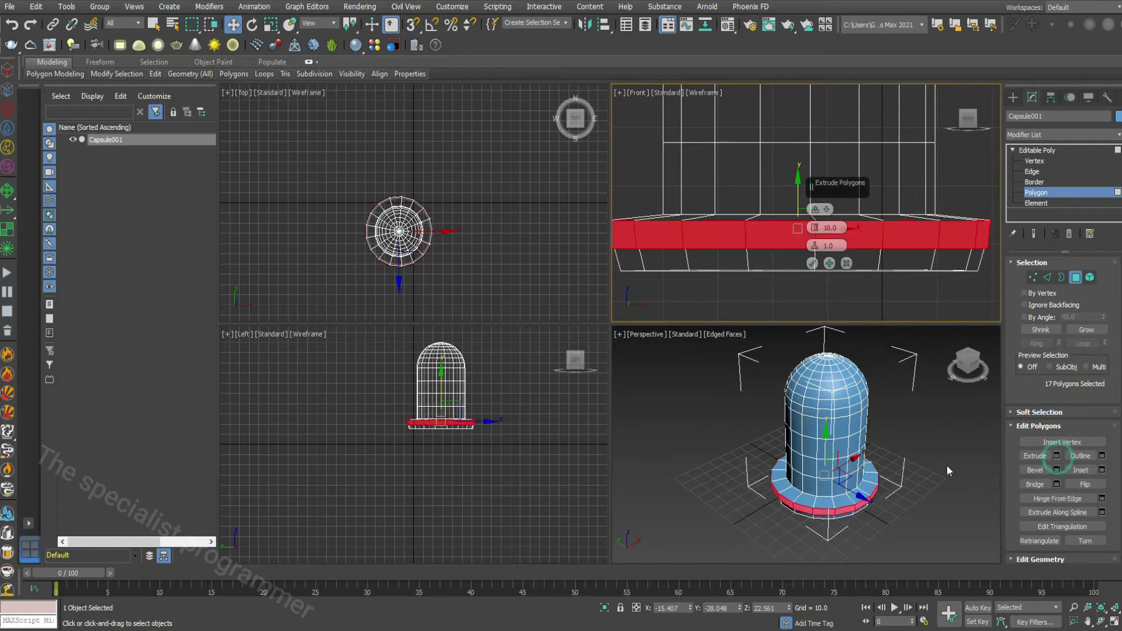
{"action": "right_click", "coordinate": [892, 494]}
{"action": "left_click", "coordinate": [1114, 621]}
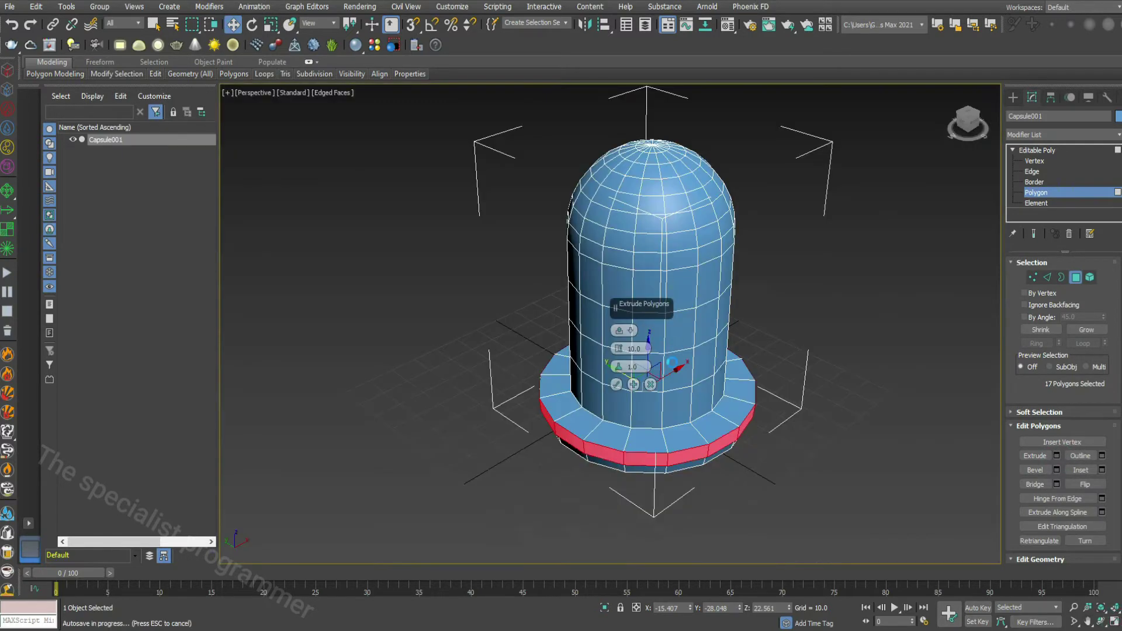
{"action": "left_click_drag", "start_coordinate": [620, 351], "coordinate": [620, 357]}
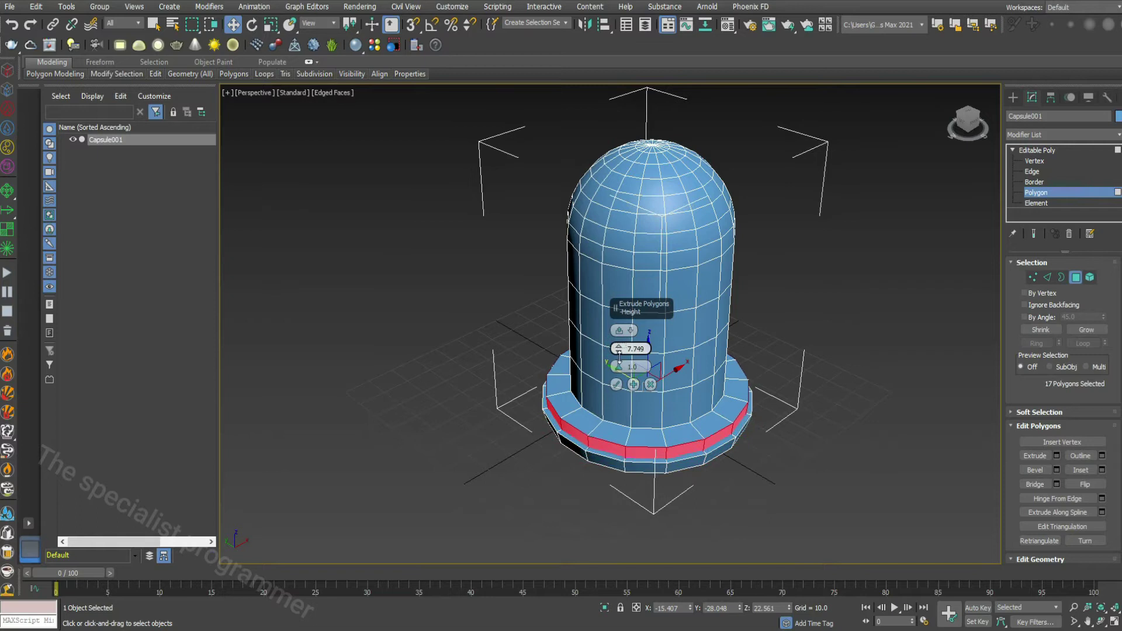
{"action": "left_click_drag", "start_coordinate": [620, 358], "coordinate": [620, 357]}
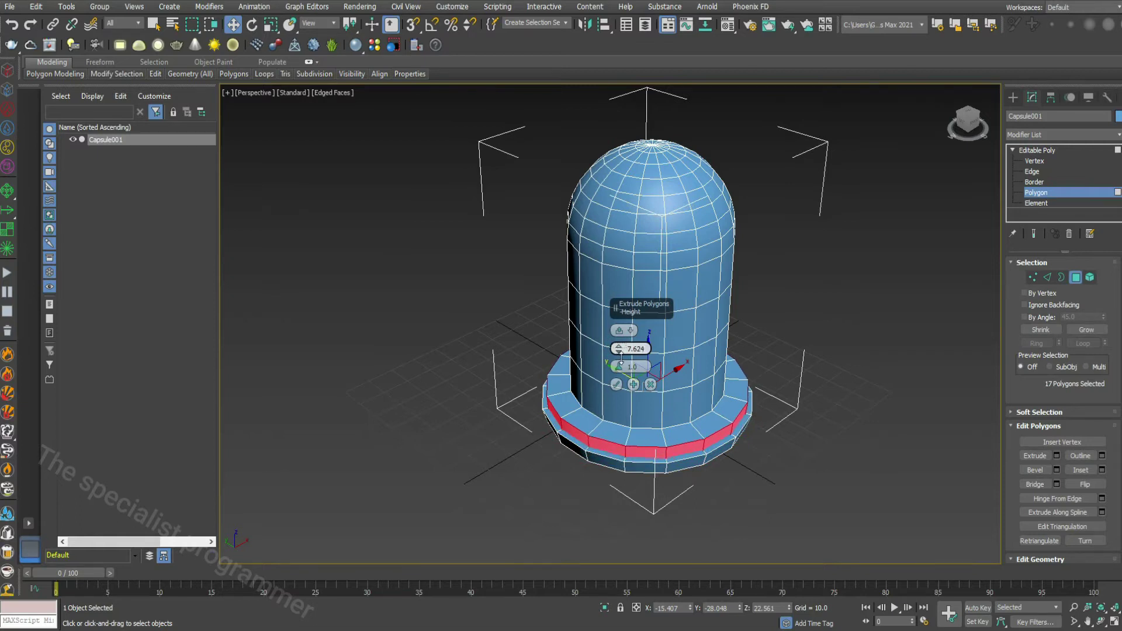
{"action": "left_click", "coordinate": [616, 384]}
{"action": "left_click", "coordinate": [812, 362]}
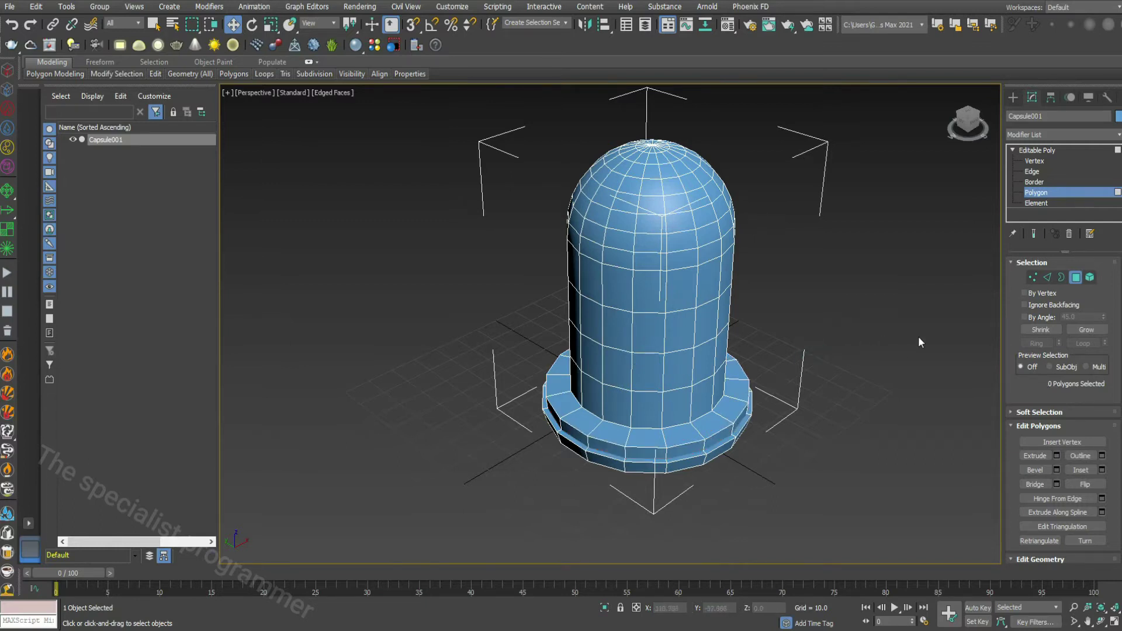
- Leave polygon editing, deselect the capsule, and restore the four-view layout
{"action": "left_click", "coordinate": [1035, 152]}
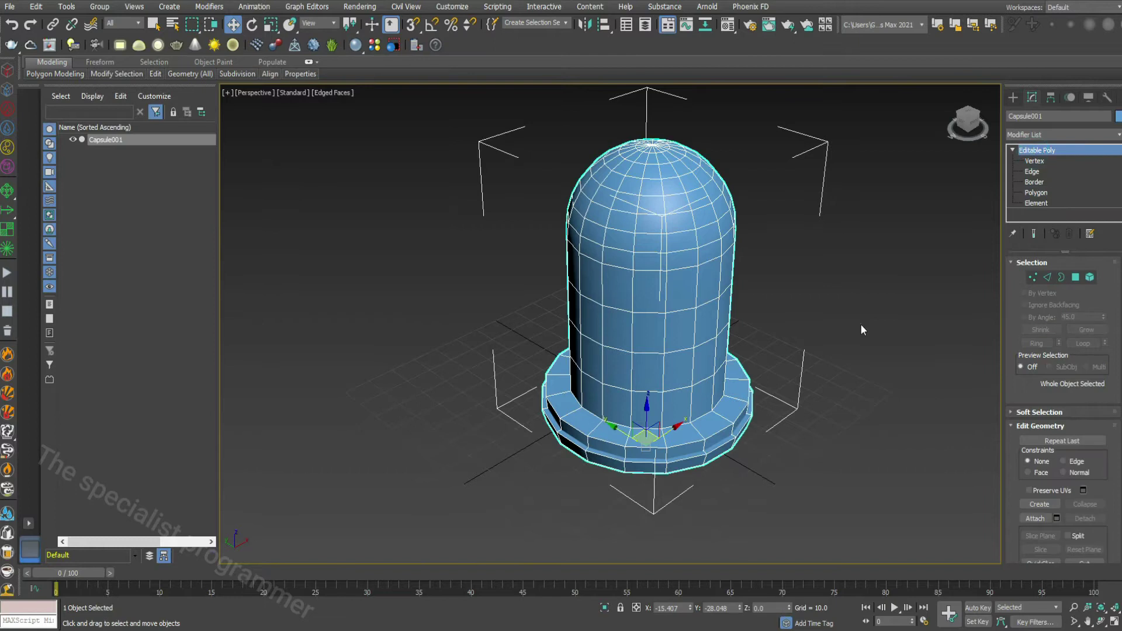
{"action": "left_click", "coordinate": [861, 324]}
{"action": "left_click", "coordinate": [1114, 622]}
- Draw a flat Standard Primitives cylinder, radius about 43 and height about 4, beside the capsule
{"action": "left_click", "coordinate": [1015, 97]}
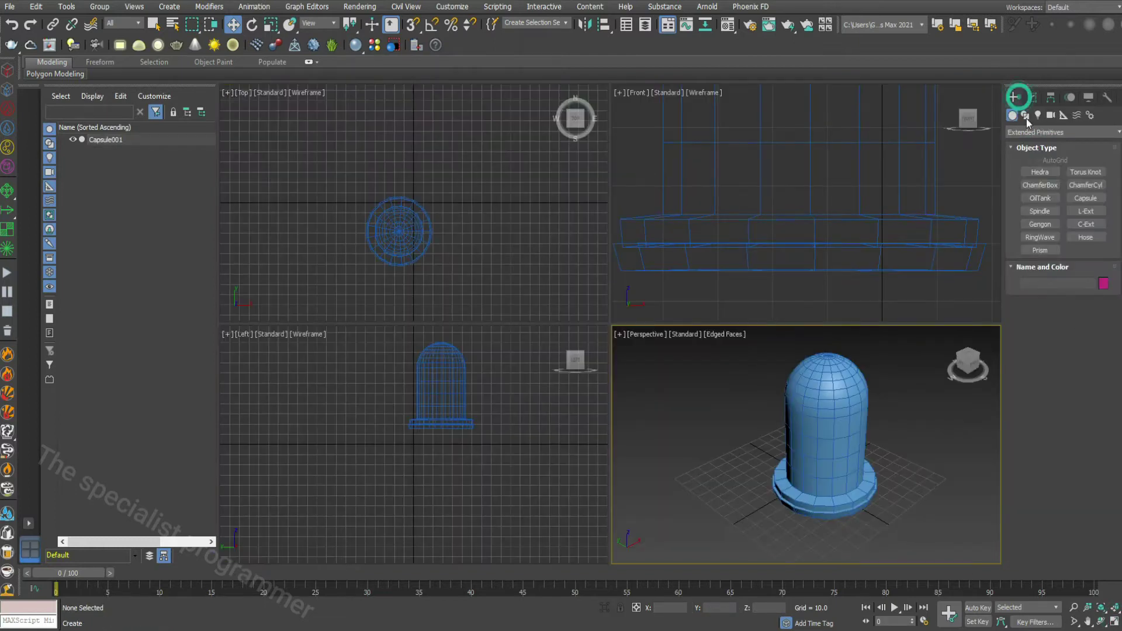
{"action": "left_click", "coordinate": [1033, 132]}
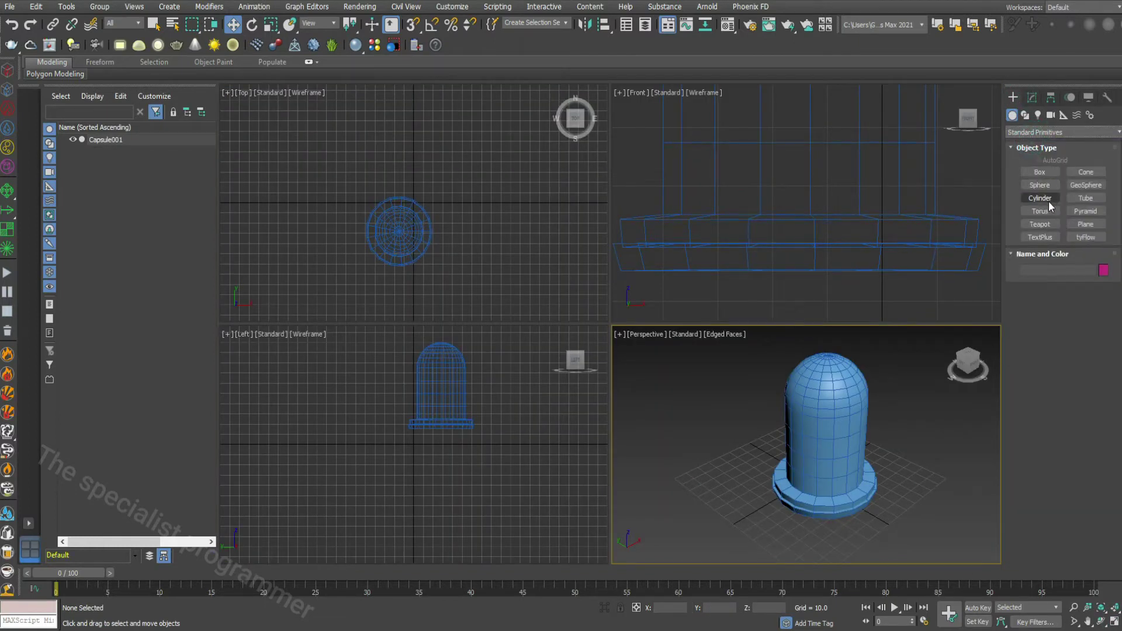
{"action": "left_click", "coordinate": [1046, 199]}
{"action": "left_click_drag", "start_coordinate": [883, 527], "coordinate": [829, 547]}
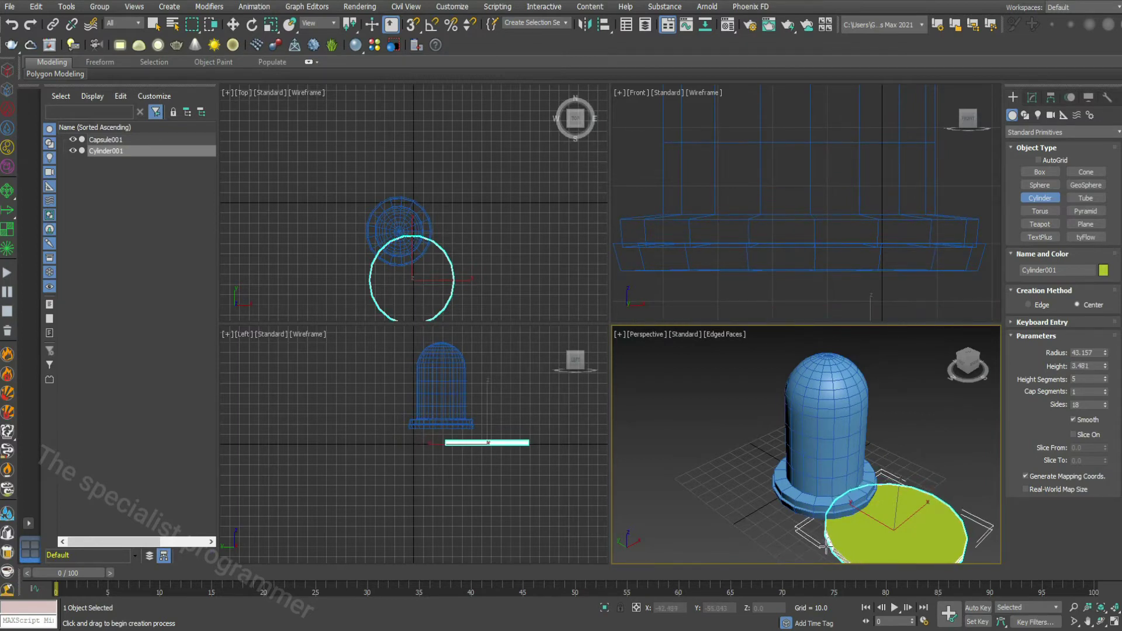
{"action": "left_click", "coordinate": [844, 499]}
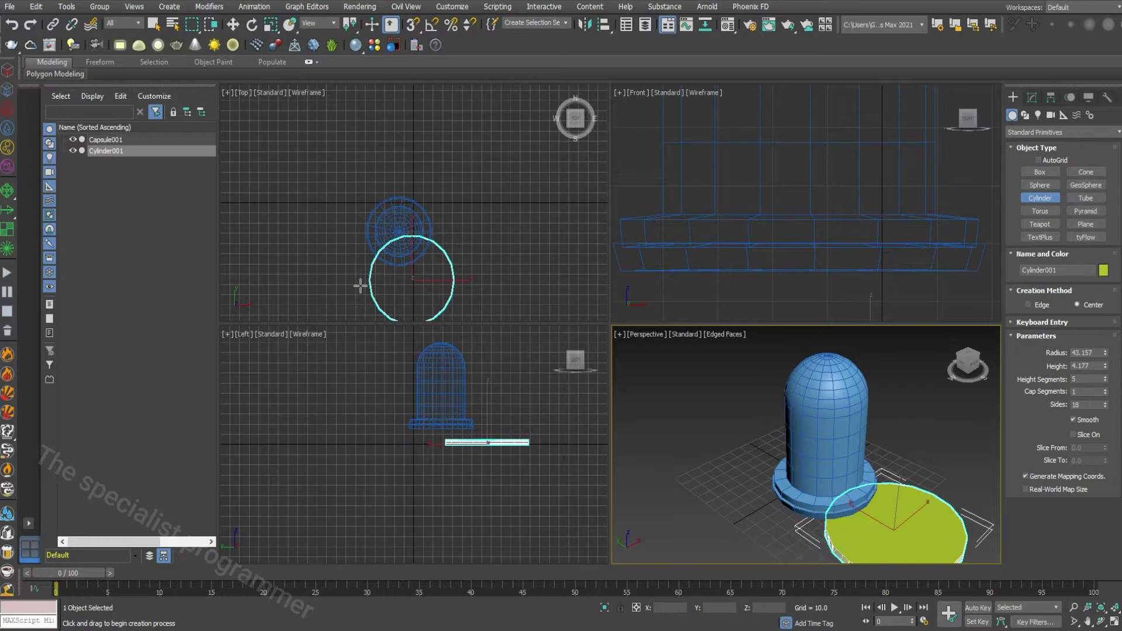
- Set the Top view to Facets shading and move the cylinder beneath the capsule
{"action": "left_click", "coordinate": [299, 93]}
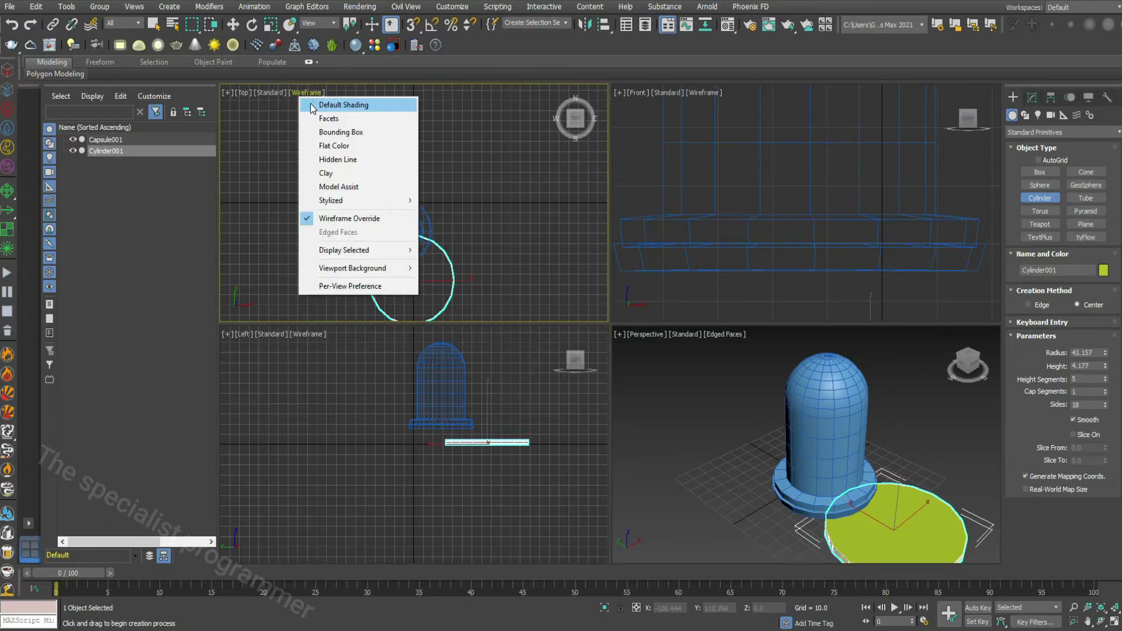
{"action": "left_click", "coordinate": [327, 119]}
{"action": "key", "text": "w"}
{"action": "left_click_drag", "start_coordinate": [412, 278], "coordinate": [400, 232]}
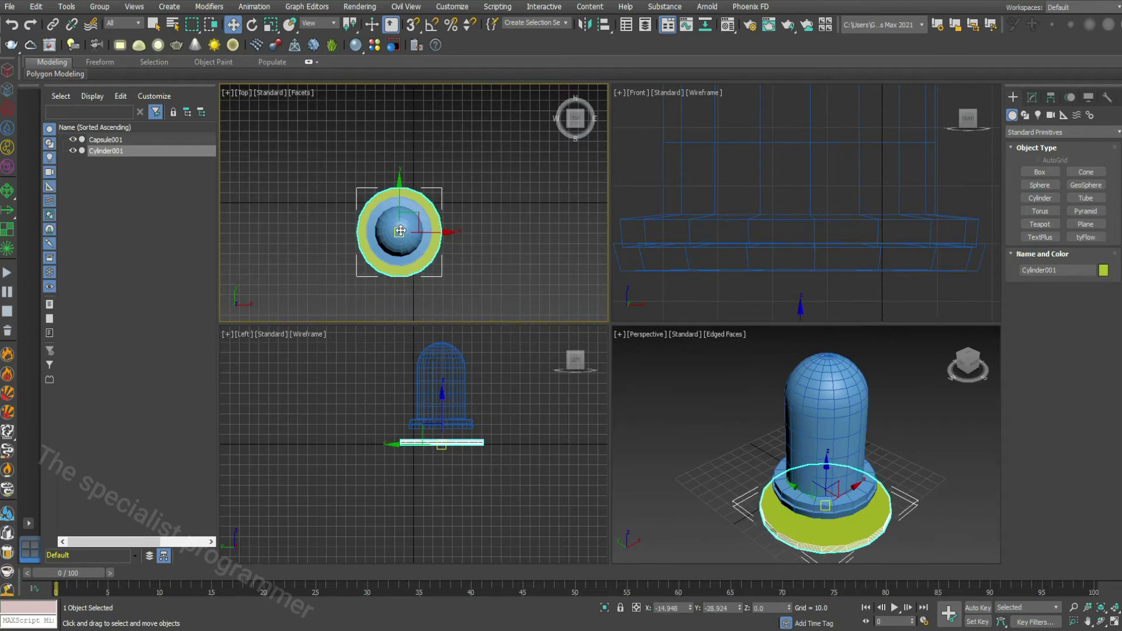
- Reduce the cylinder's radius to 34.124 and centre it under the capsule
{"action": "left_click", "coordinate": [1032, 97]}
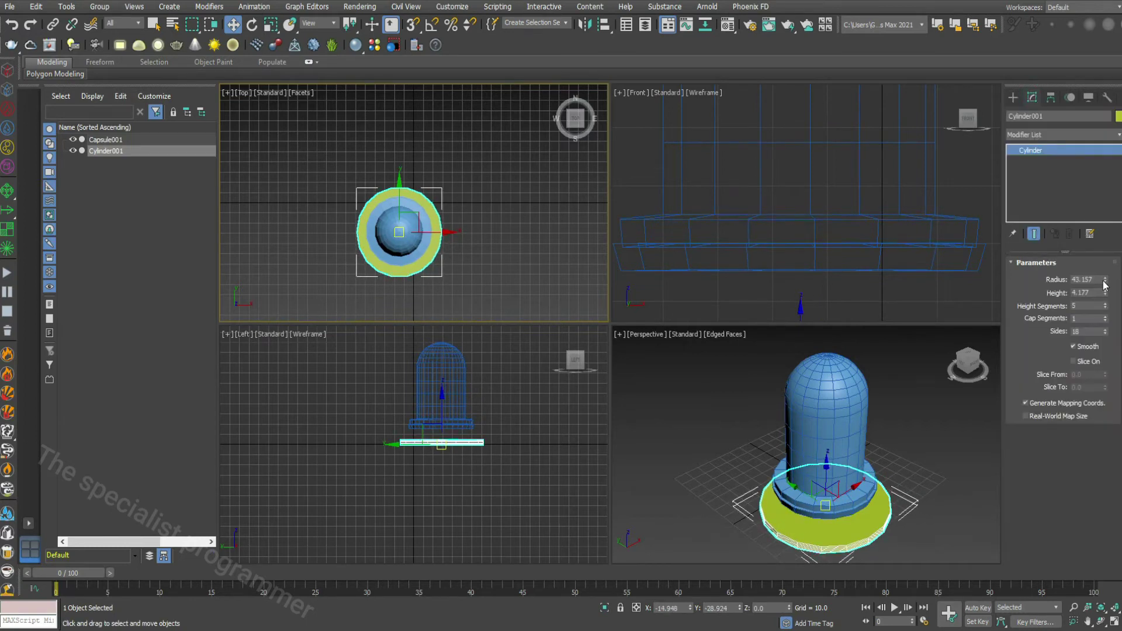
{"action": "left_click_drag", "start_coordinate": [1106, 282], "coordinate": [1105, 287]}
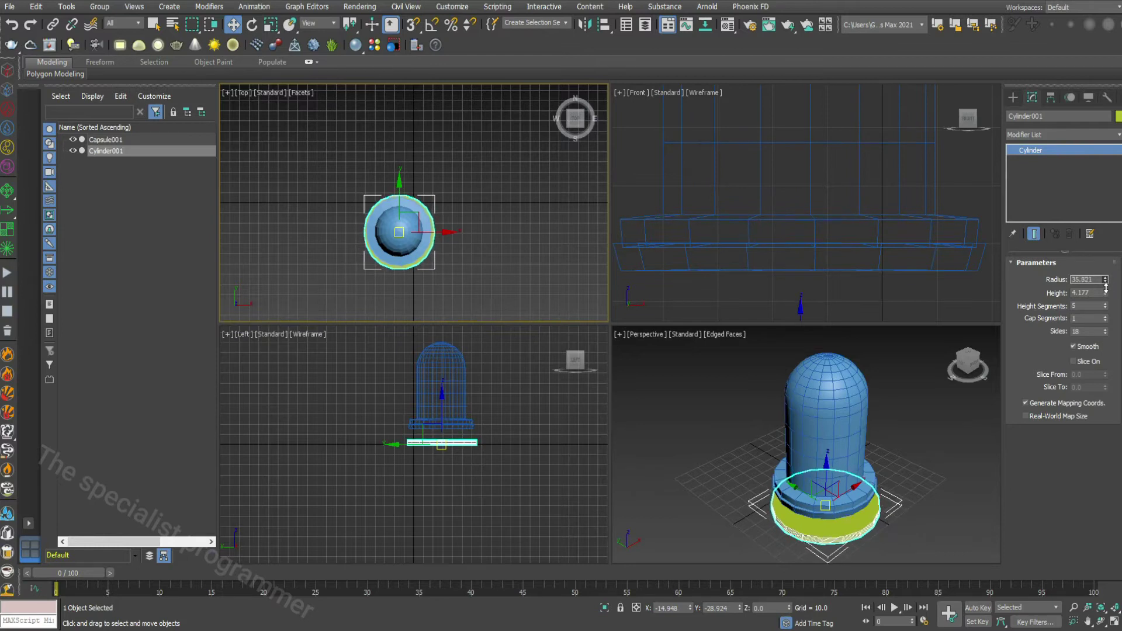
{"action": "scroll", "coordinate": [391, 285], "scroll_direction": "up", "scroll_amount": 3}
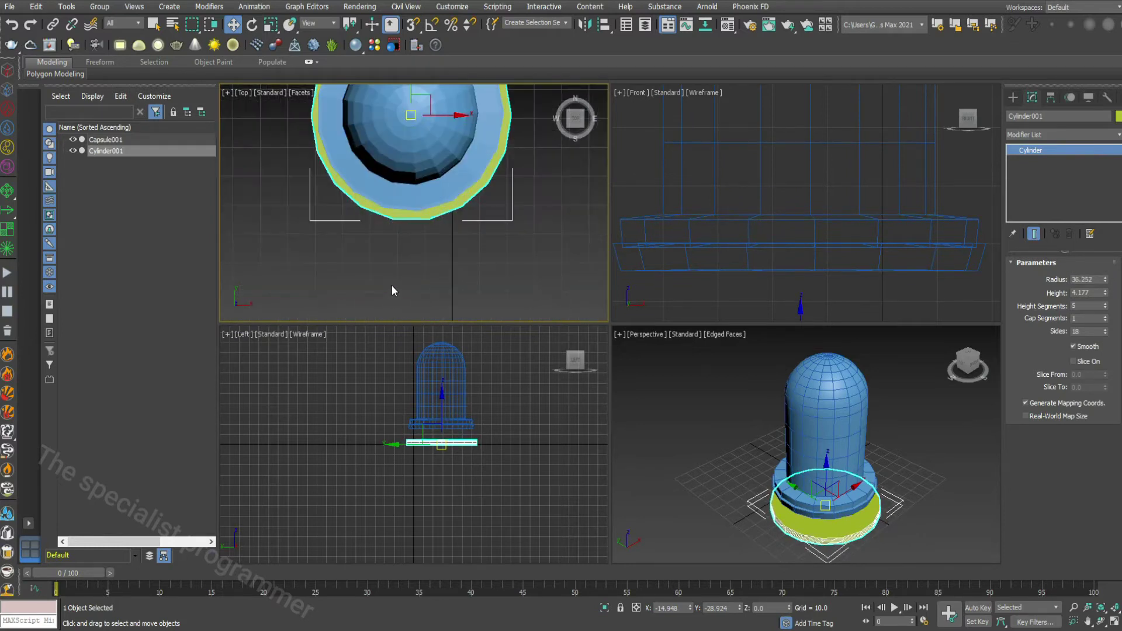
{"action": "key", "text": "alt+w"}
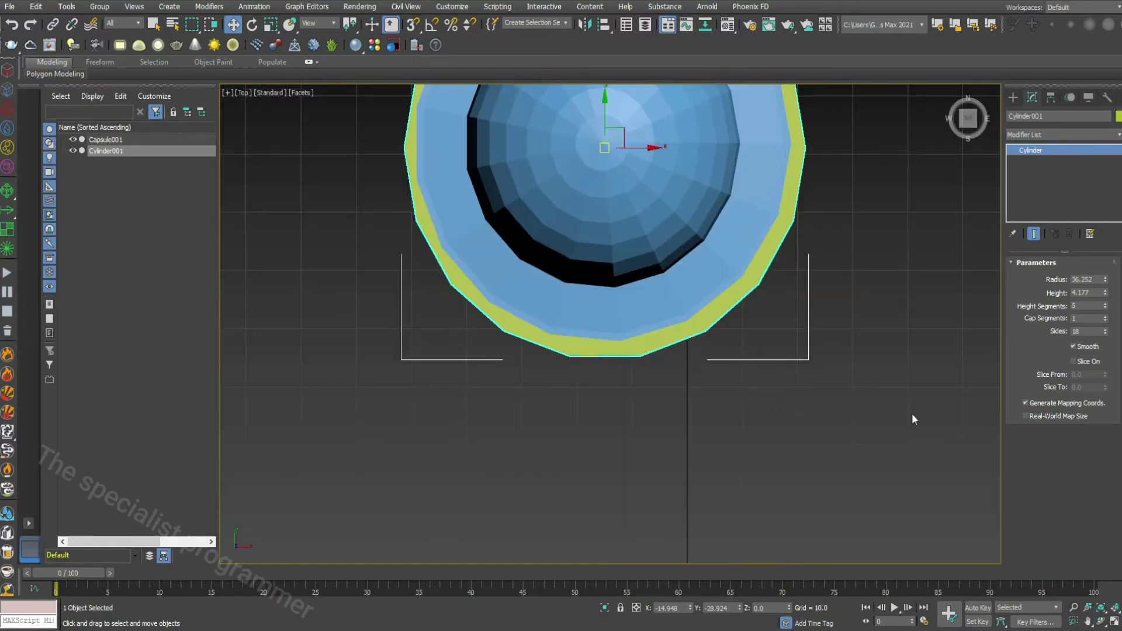
{"action": "key", "text": "ctrl+p"}
{"action": "left_click_drag", "start_coordinate": [879, 382], "coordinate": [894, 528]}
{"action": "key", "text": "w"}
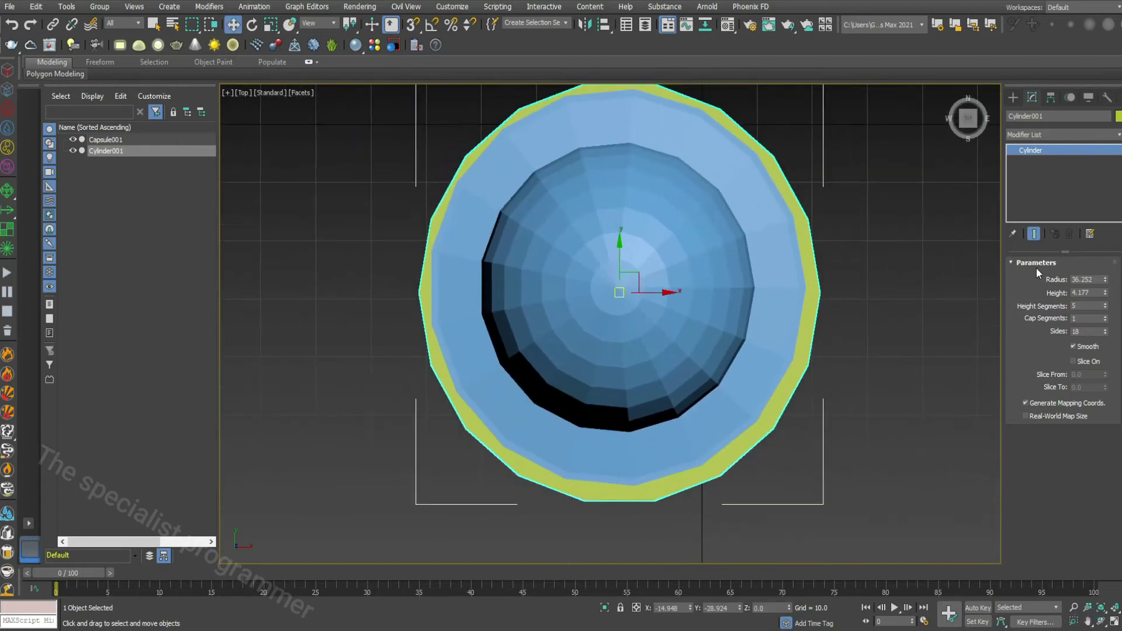
{"action": "left_click_drag", "start_coordinate": [1109, 282], "coordinate": [1108, 292]}
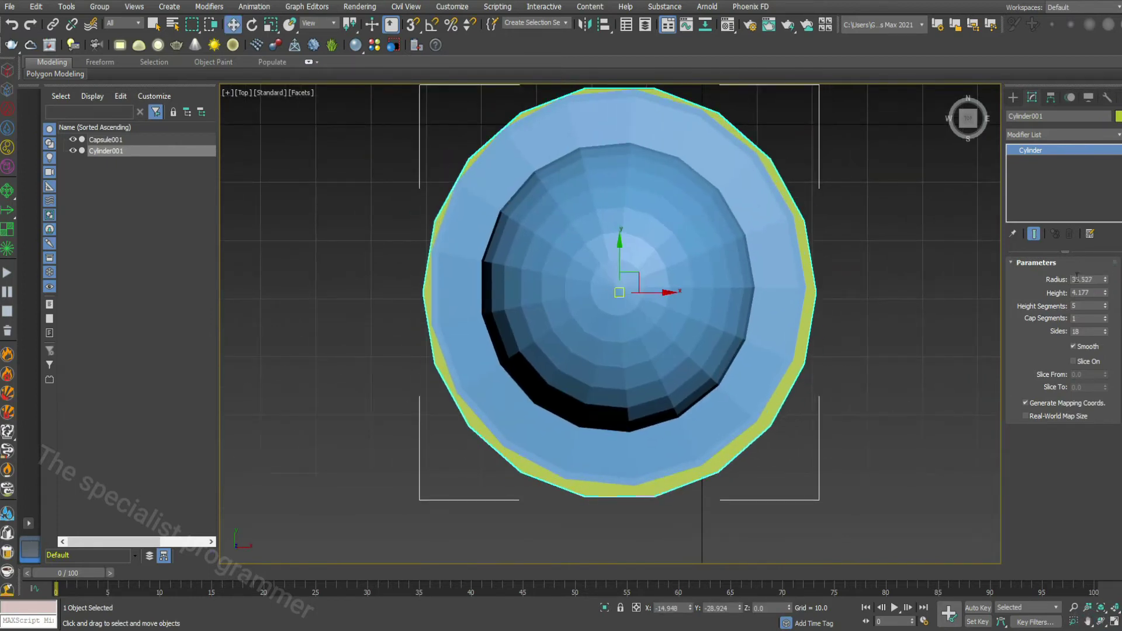
{"action": "left_click_drag", "start_coordinate": [619, 291], "coordinate": [617, 286]}
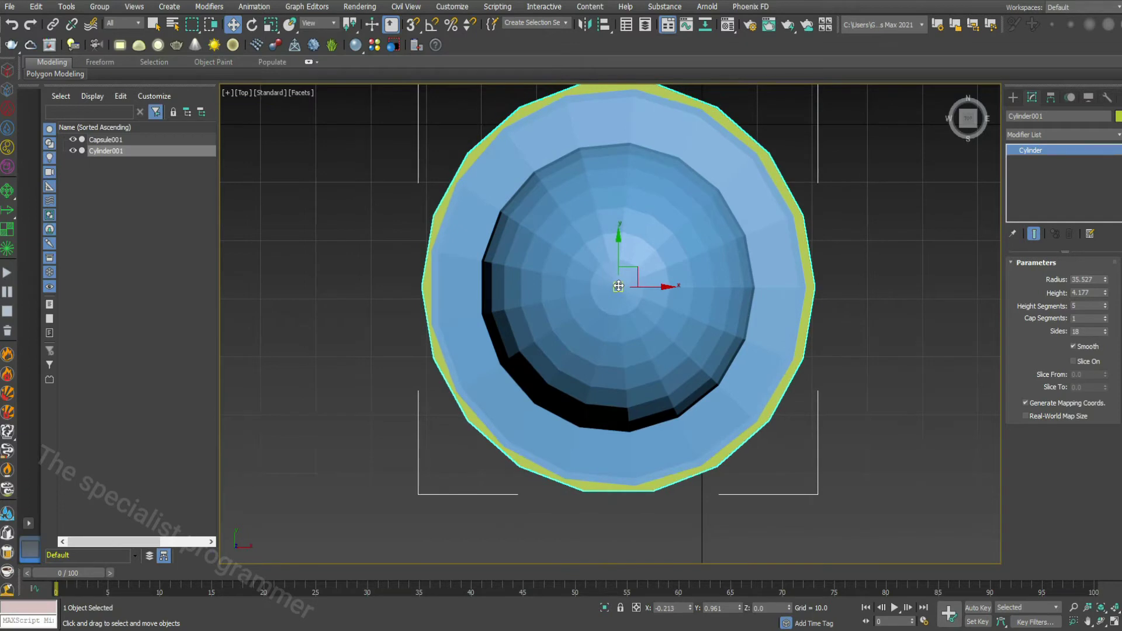
{"action": "left_click_drag", "start_coordinate": [1106, 285], "coordinate": [1106, 304]}
- Raise the cylinder in the Left view up to the capsule's base
{"action": "key", "text": "alt+w"}
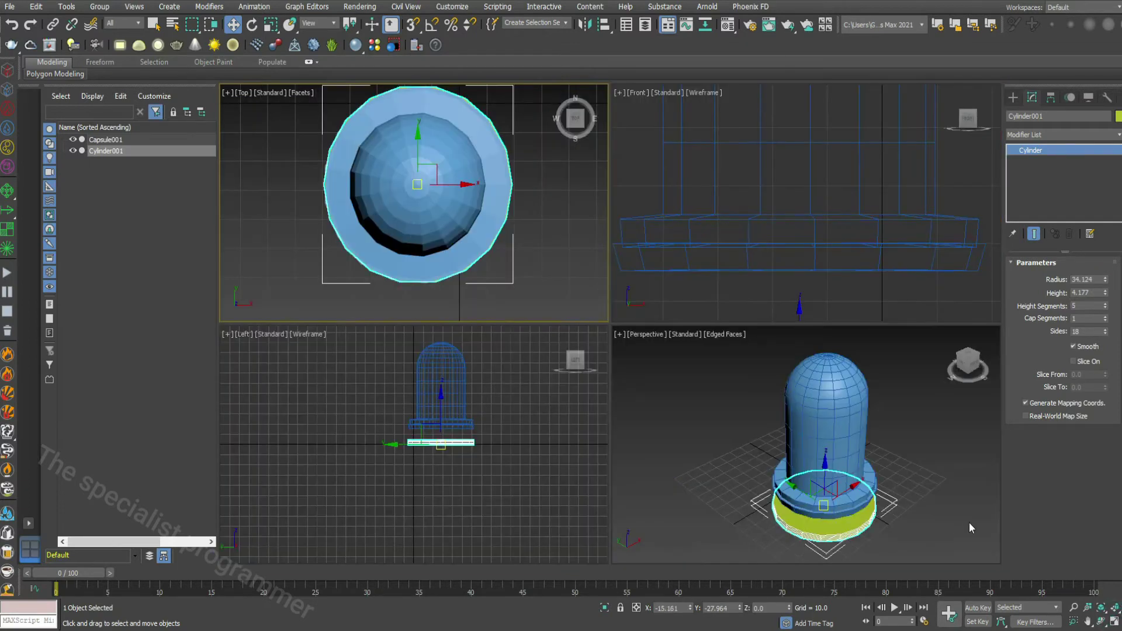
{"action": "left_click", "coordinate": [445, 443]}
{"action": "left_click_drag", "start_coordinate": [441, 416], "coordinate": [440, 403]}
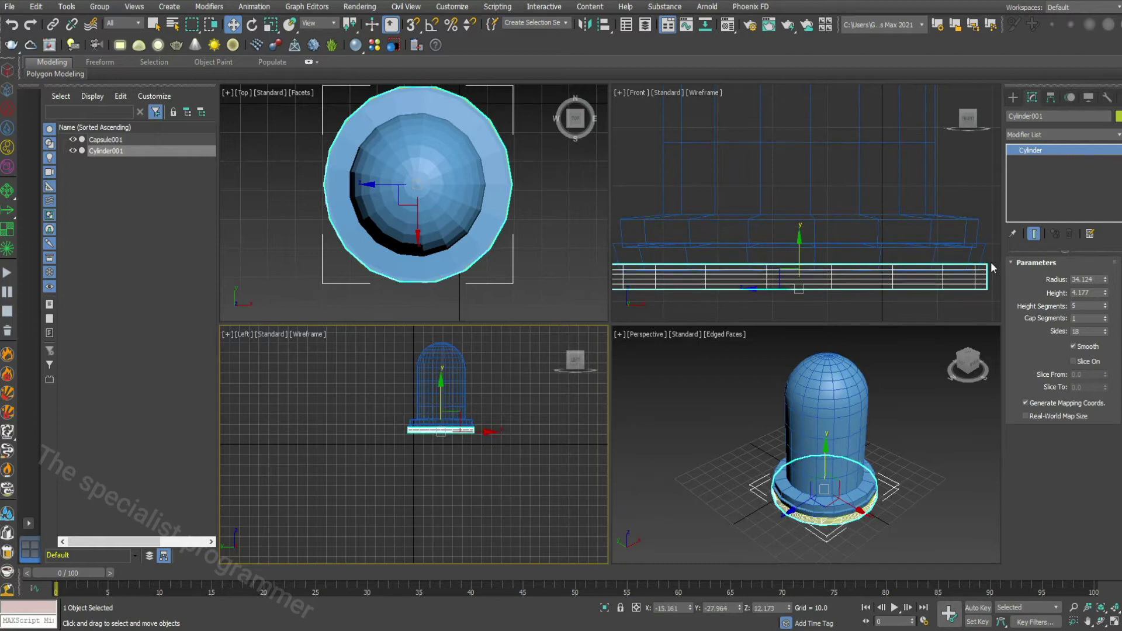
- Select Capsule001 and its bottom ring of faces at Polygon level
{"action": "left_click", "coordinate": [903, 231]}
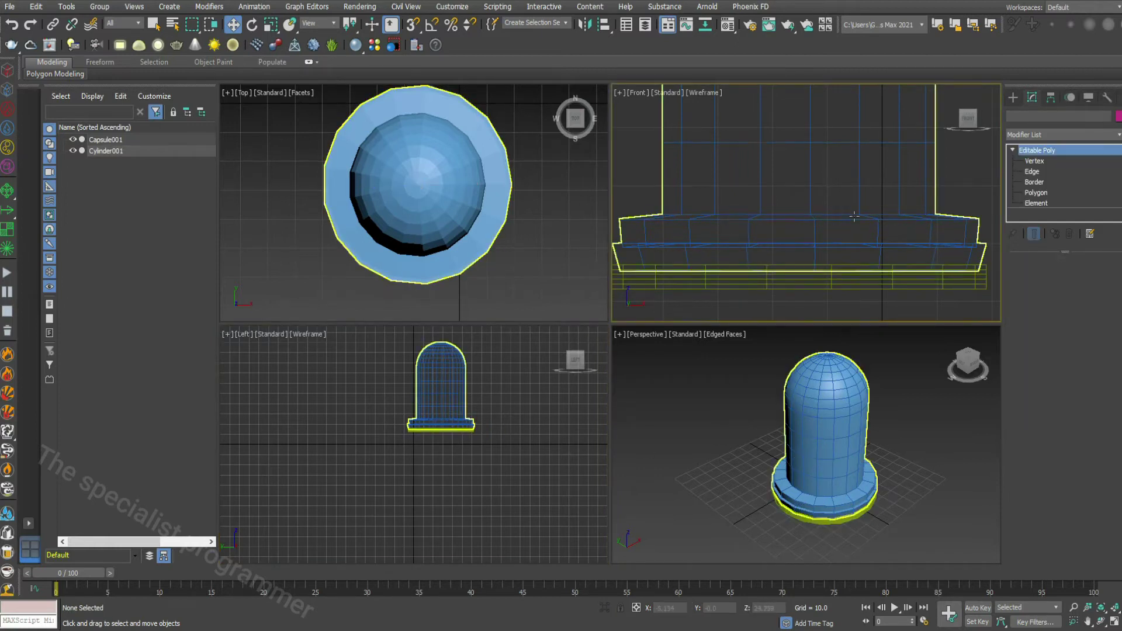
{"action": "left_click", "coordinate": [1035, 193]}
{"action": "left_click_drag", "start_coordinate": [990, 256], "coordinate": [612, 264]}
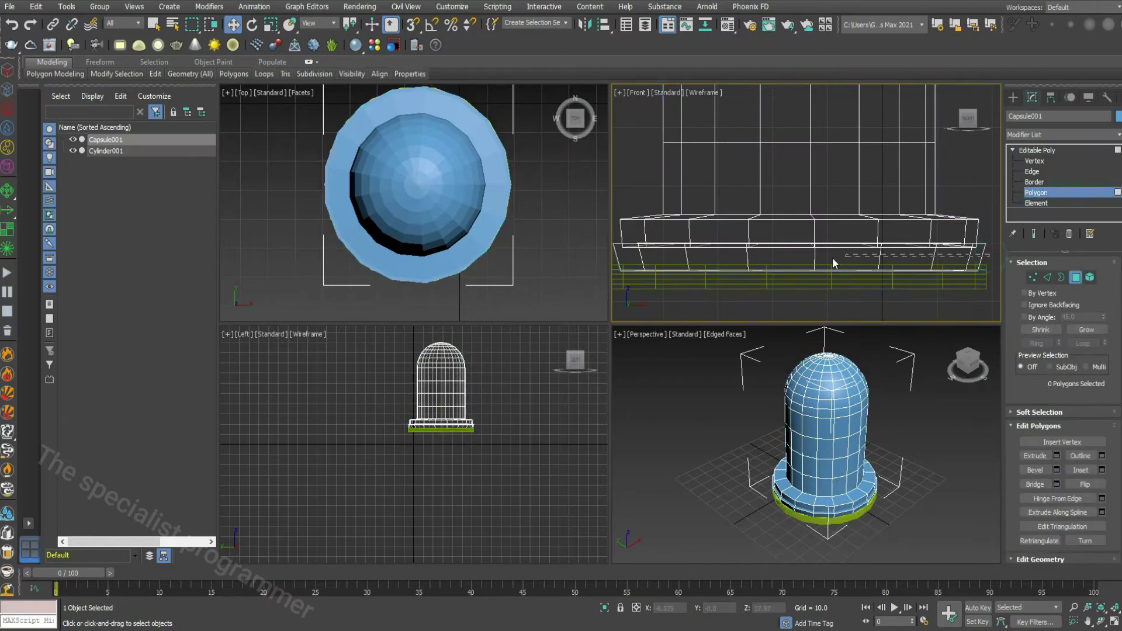
{"action": "scroll", "coordinate": [1109, 444], "scroll_direction": "down", "scroll_amount": 1}
{"action": "scroll", "coordinate": [1109, 444], "scroll_direction": "down", "scroll_amount": 1}
{"action": "scroll", "coordinate": [1109, 445], "scroll_direction": "down", "scroll_amount": 1}
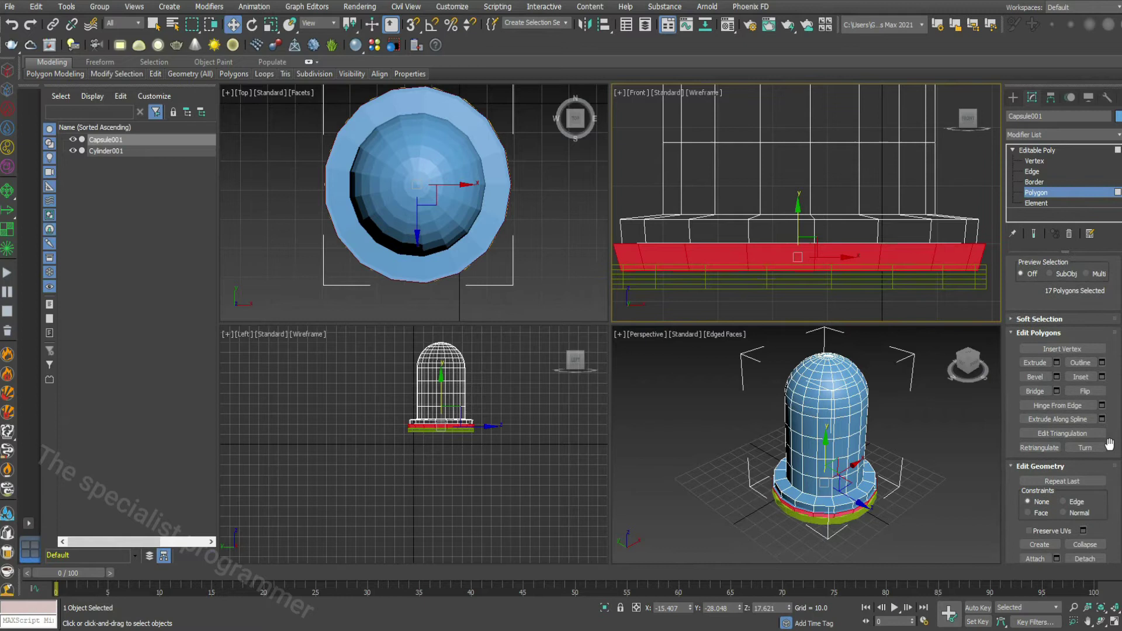
{"action": "scroll", "coordinate": [1107, 443], "scroll_direction": "up", "scroll_amount": 1}
{"action": "scroll", "coordinate": [1106, 442], "scroll_direction": "up", "scroll_amount": 2}
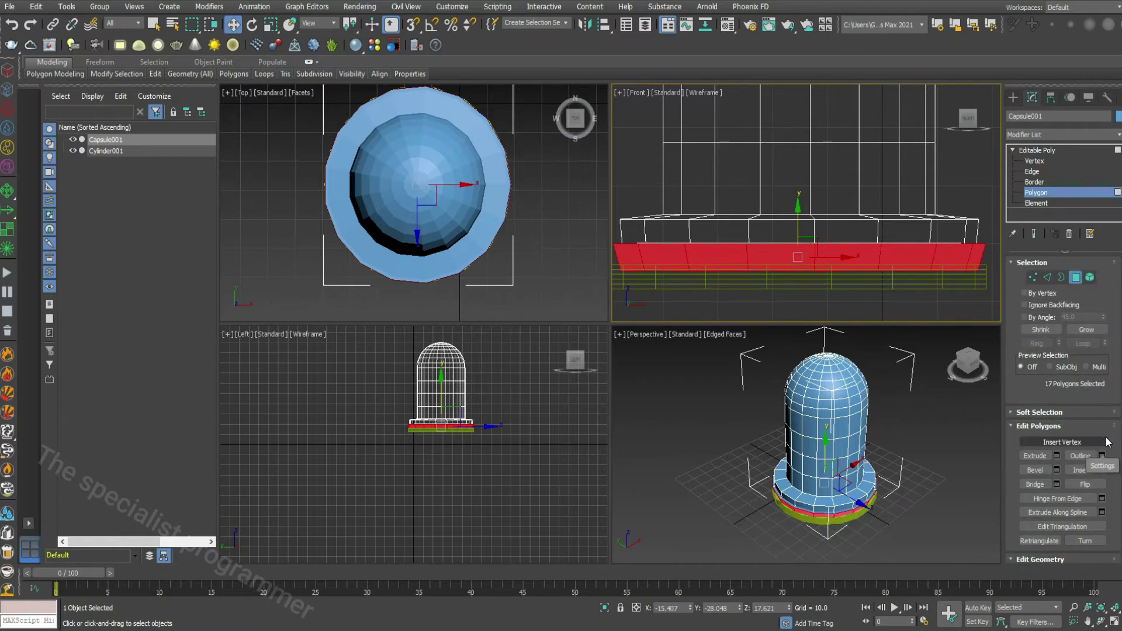
{"action": "scroll", "coordinate": [1106, 442], "scroll_direction": "down", "scroll_amount": 1}
{"action": "scroll", "coordinate": [1113, 450], "scroll_direction": "down", "scroll_amount": 1}
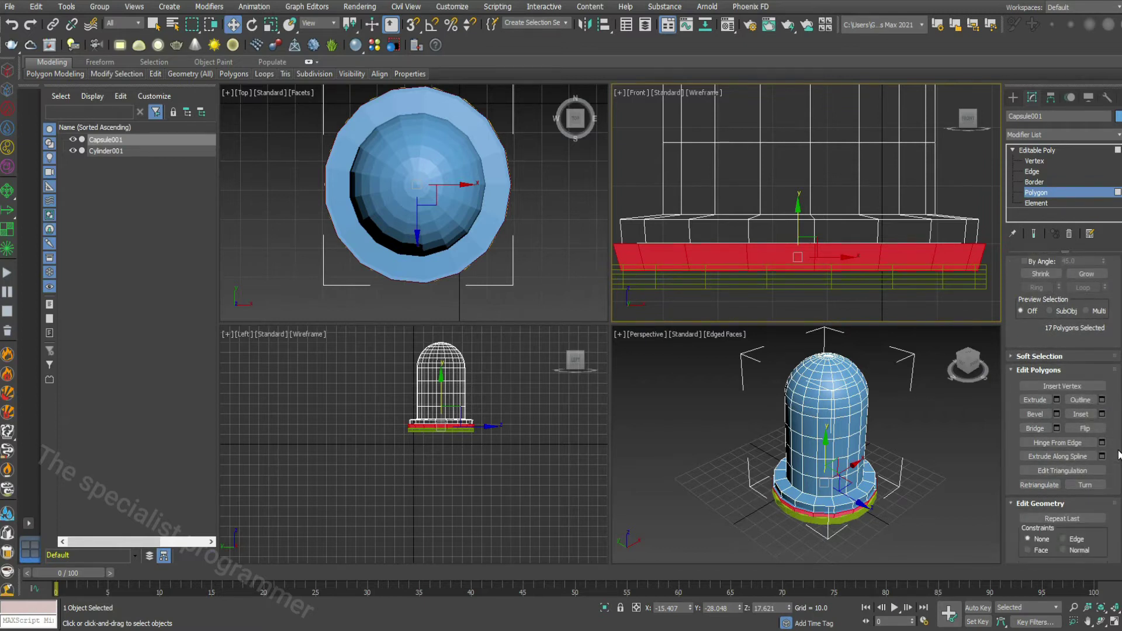
{"action": "scroll", "coordinate": [1118, 453], "scroll_direction": "down", "scroll_amount": 1}
{"action": "scroll", "coordinate": [1118, 454], "scroll_direction": "down", "scroll_amount": 1}
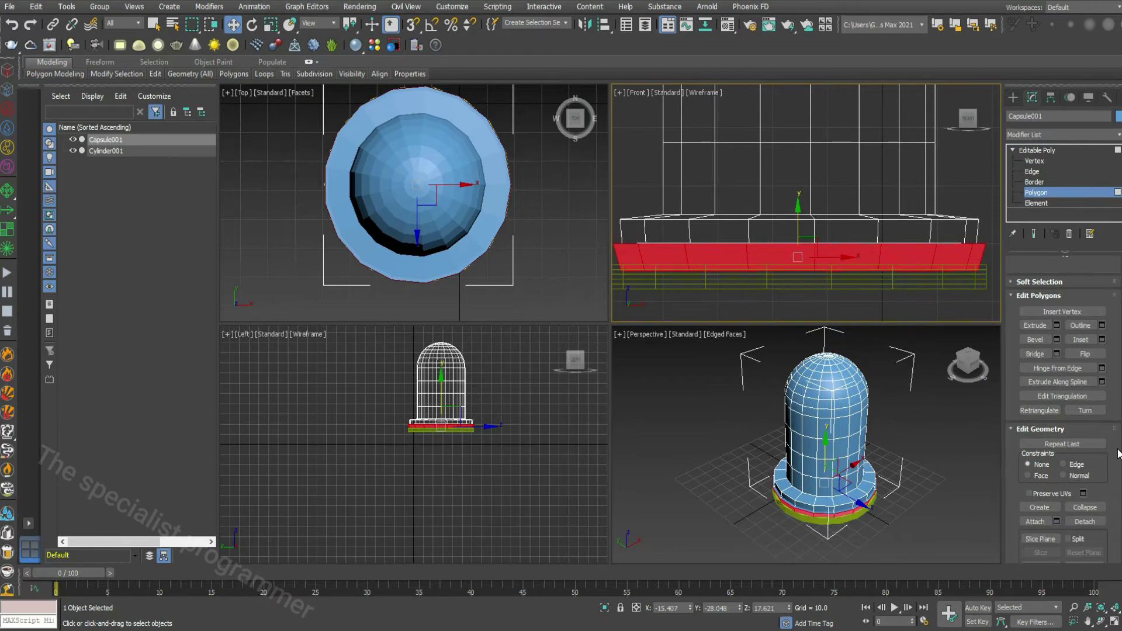
{"action": "scroll", "coordinate": [1069, 479], "scroll_direction": "down", "scroll_amount": 1}
- Attach Cylinder001 to Capsule001 using the Attach List
{"action": "left_click", "coordinate": [1056, 503]}
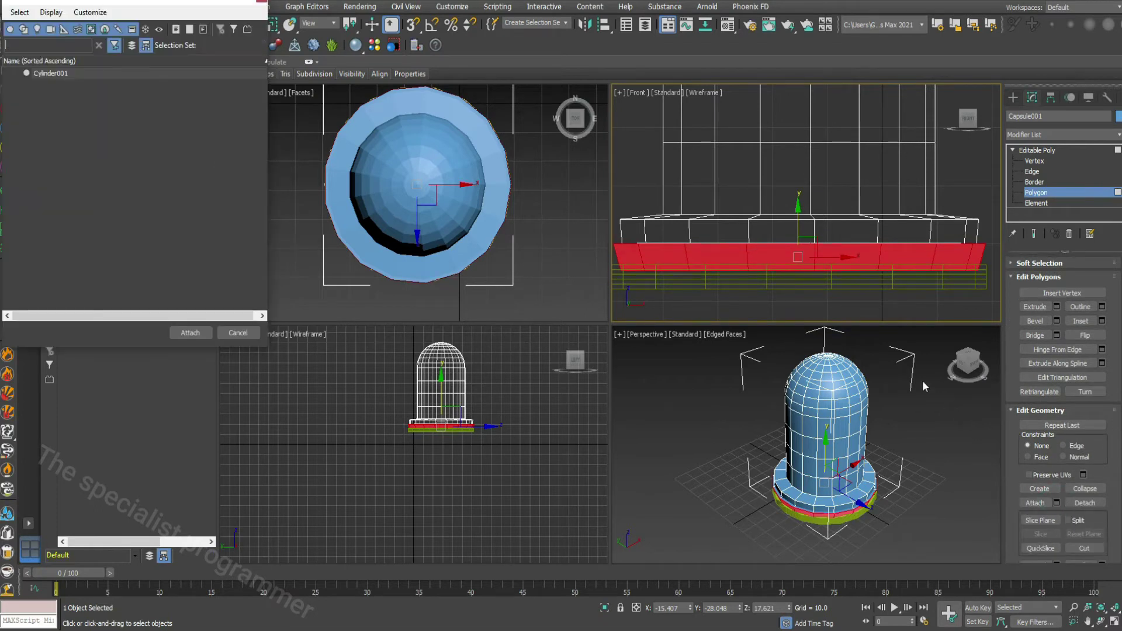
{"action": "left_click", "coordinate": [58, 74]}
{"action": "left_click", "coordinate": [190, 333]}
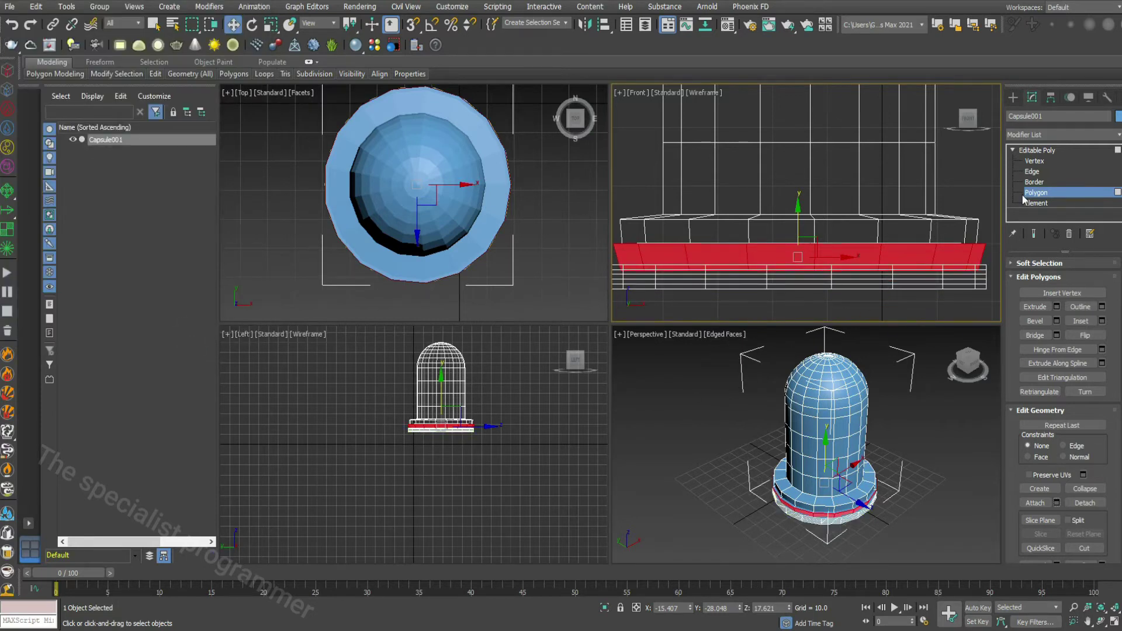
- Detach the dome and wall polygons as a separate object named cage
{"action": "key", "text": "alt+w"}
{"action": "scroll", "coordinate": [686, 280], "scroll_direction": "down", "scroll_amount": 3}
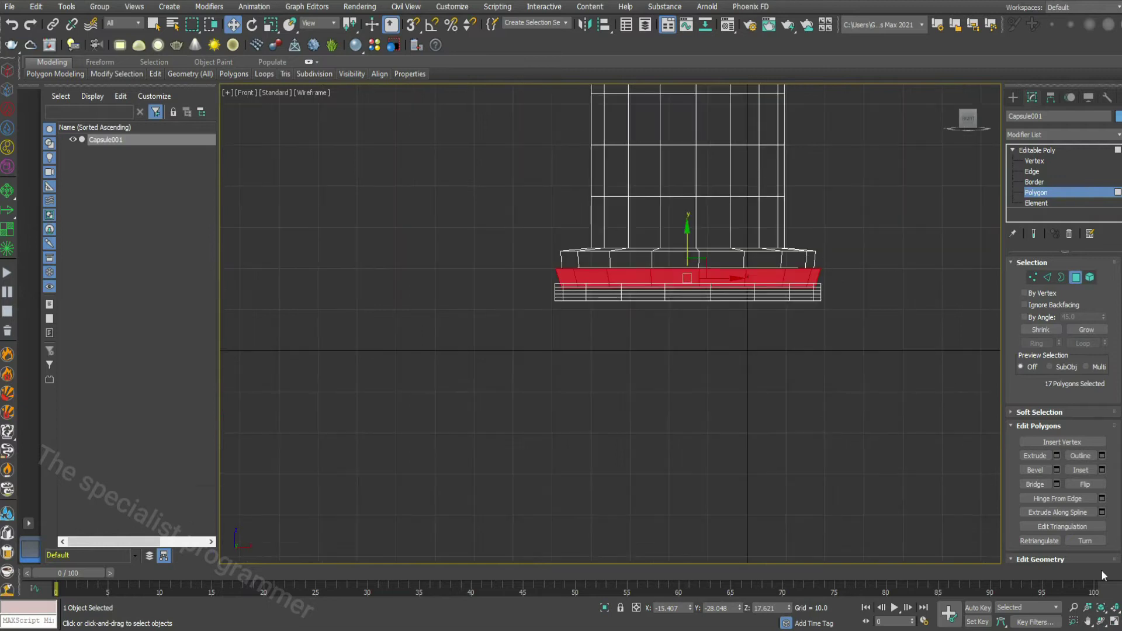
{"action": "middle_click_drag", "start_coordinate": [845, 312], "coordinate": [852, 488]}
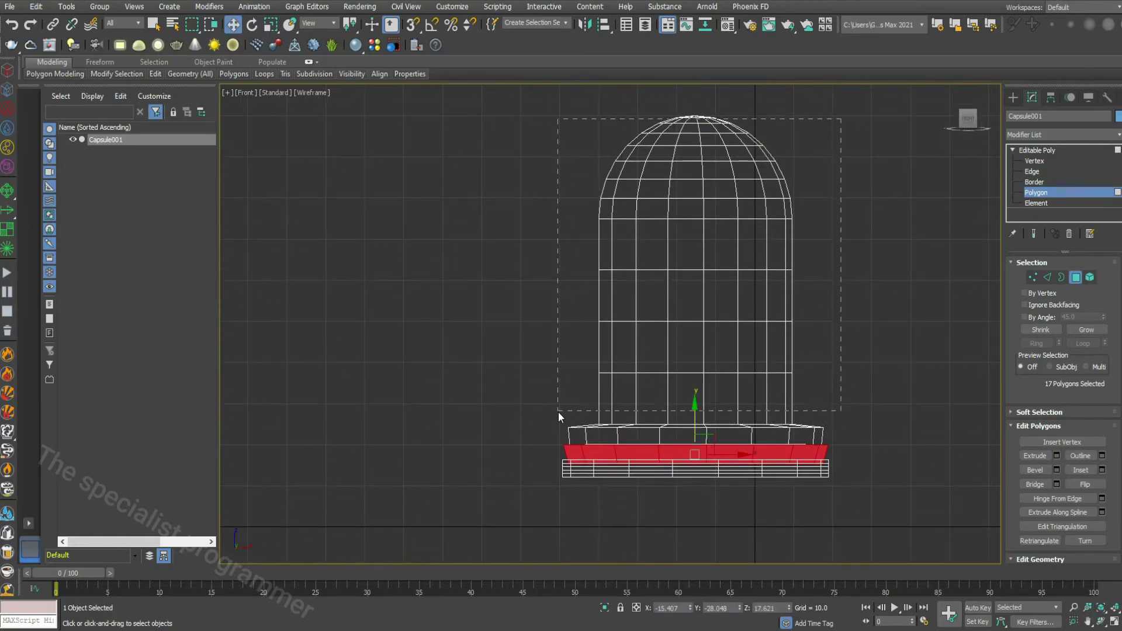
{"action": "left_click_drag", "start_coordinate": [823, 296], "coordinate": [559, 412]}
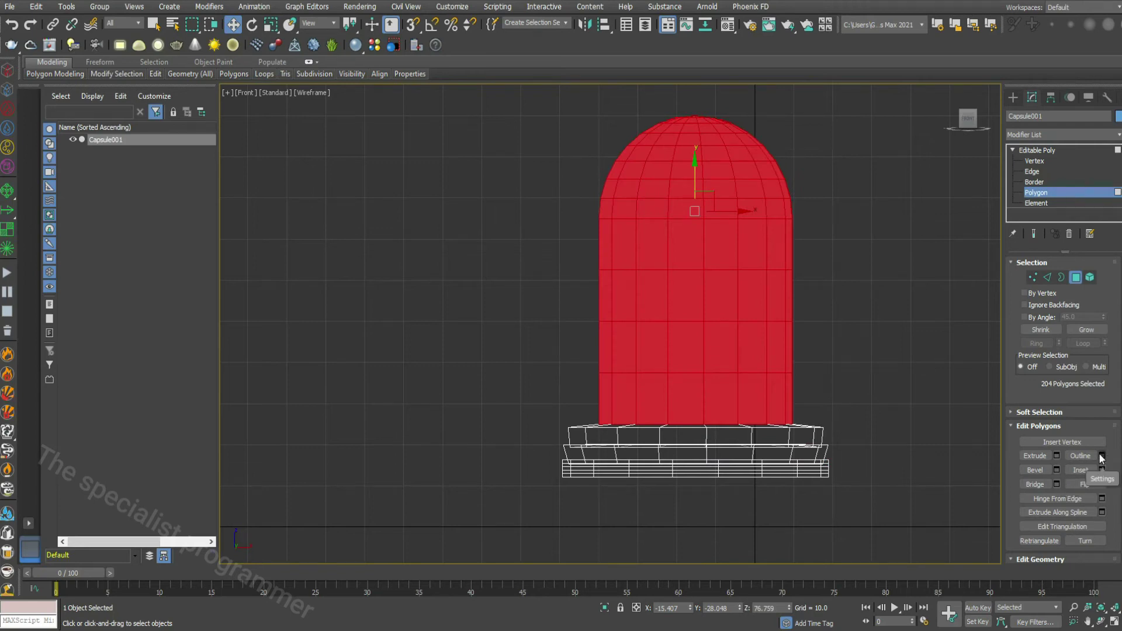
{"action": "scroll", "coordinate": [1107, 471], "scroll_direction": "down", "scroll_amount": 1}
{"action": "scroll", "coordinate": [1112, 474], "scroll_direction": "down", "scroll_amount": 2}
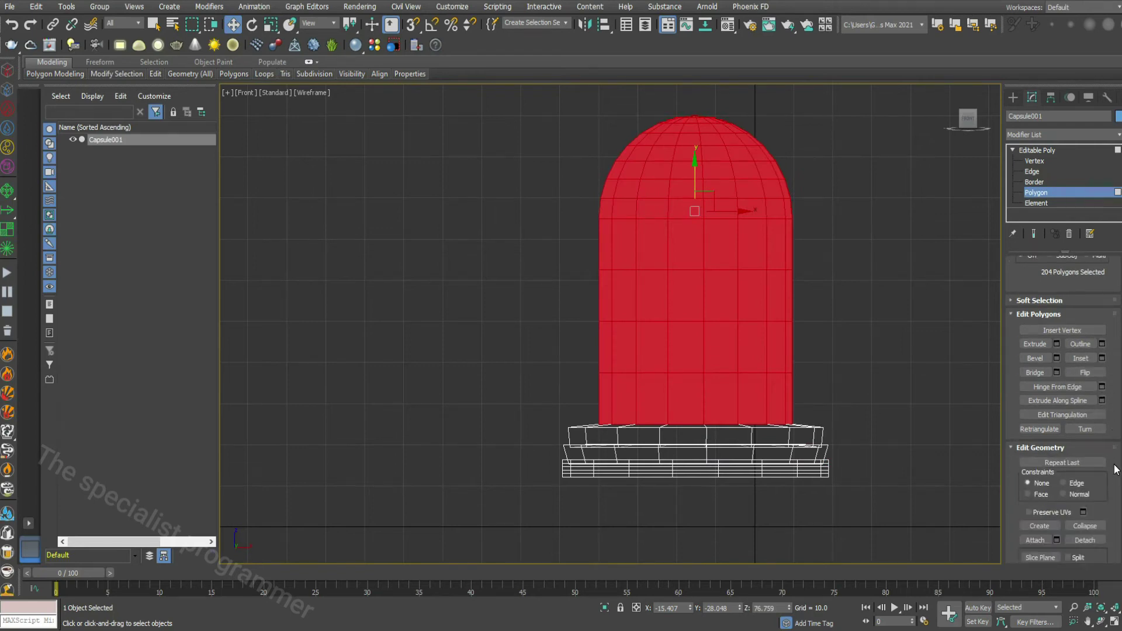
{"action": "scroll", "coordinate": [1116, 469], "scroll_direction": "down", "scroll_amount": 1}
{"action": "left_click", "coordinate": [1084, 521]}
{"action": "type", "text": "cage"}
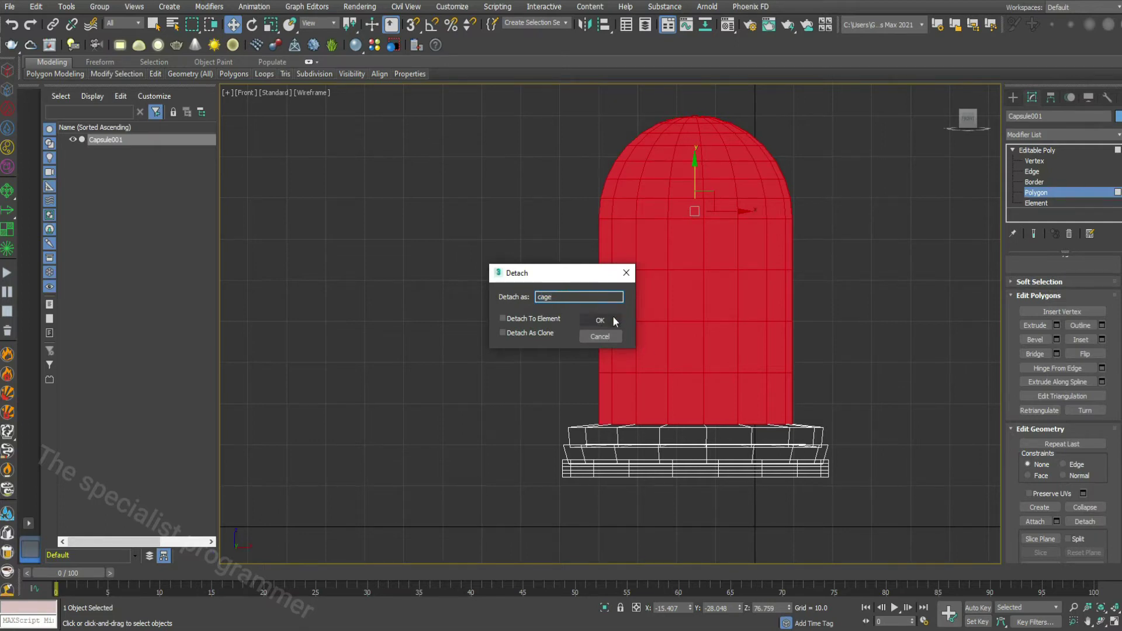
{"action": "left_click", "coordinate": [614, 320]}
- Select the cage object and all of its polygons at Polygon level
{"action": "left_click", "coordinate": [1028, 150]}
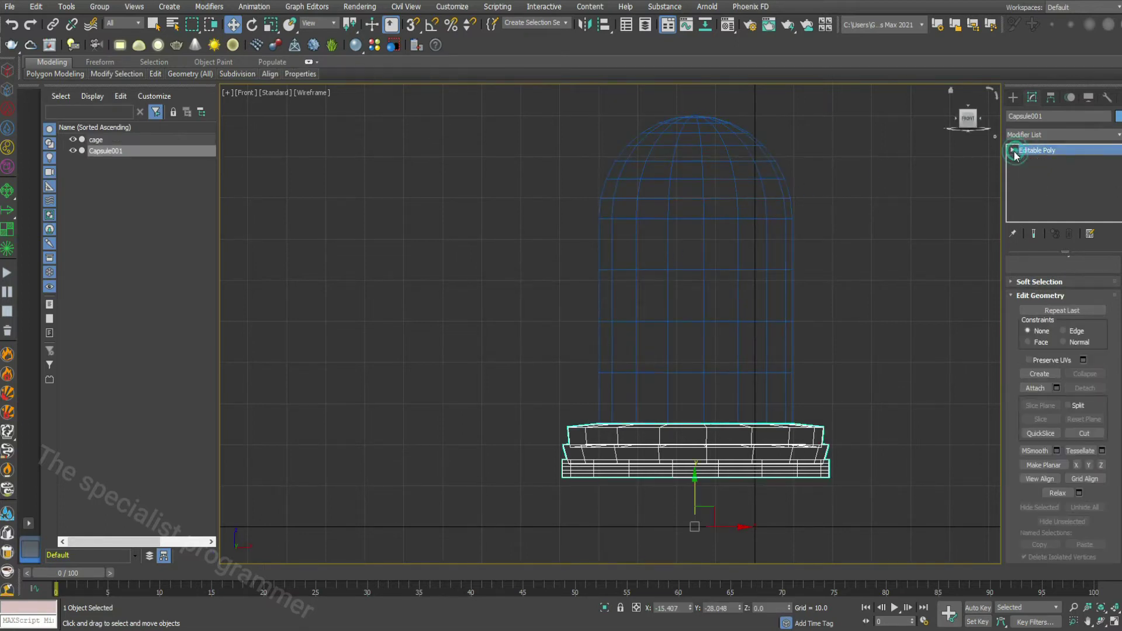
{"action": "left_click", "coordinate": [738, 186]}
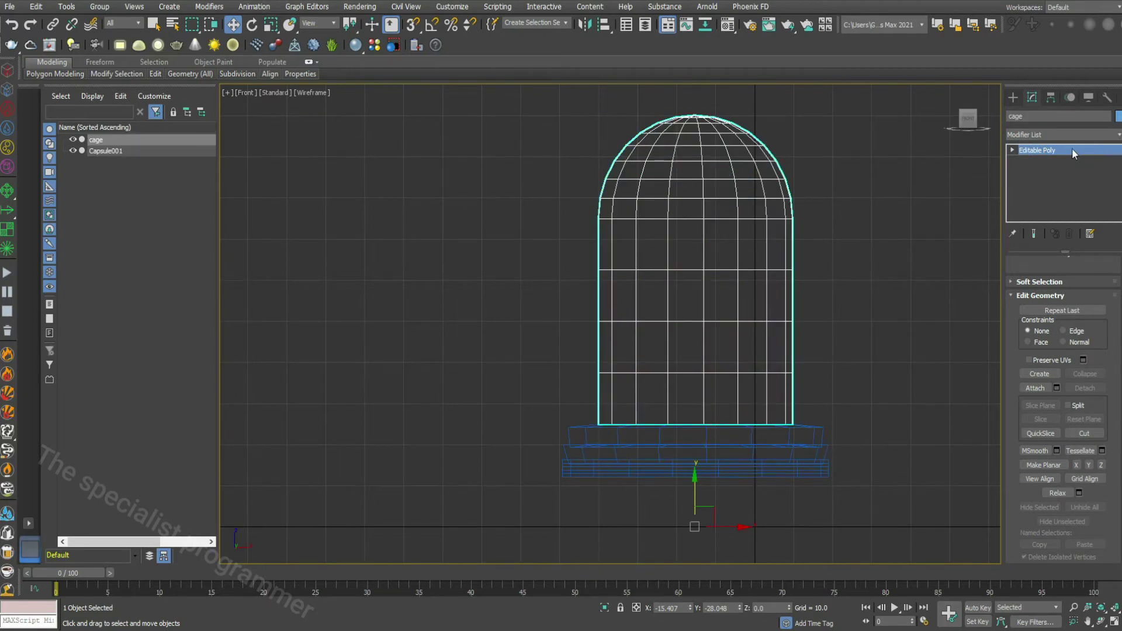
{"action": "left_click", "coordinate": [1012, 151]}
{"action": "left_click", "coordinate": [1036, 192]}
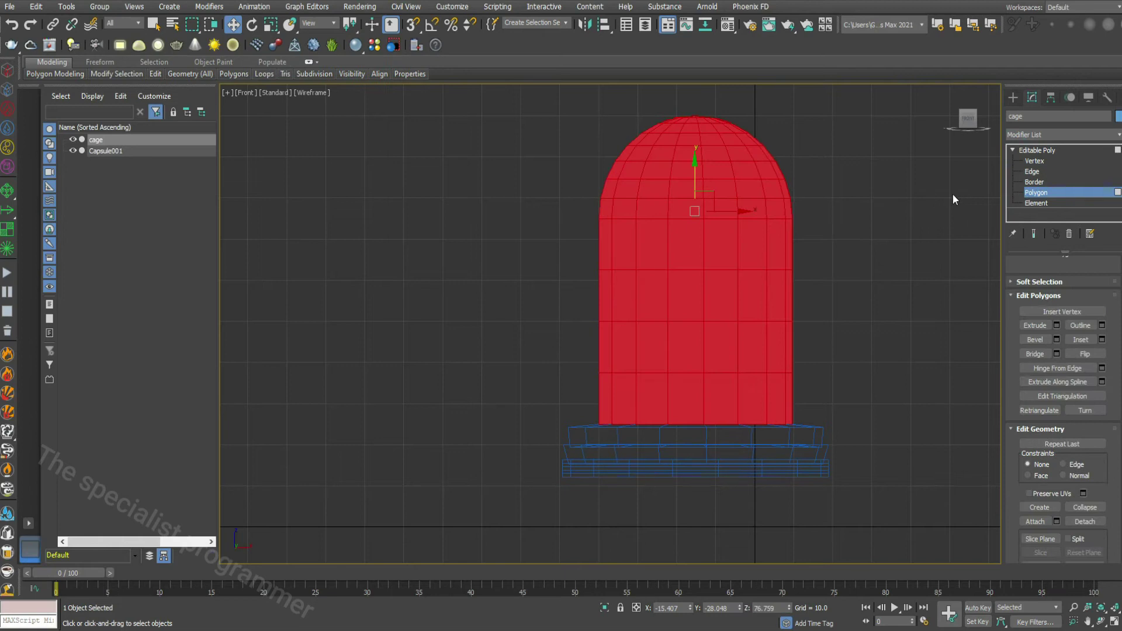
{"action": "left_click", "coordinate": [1119, 135]}
- Apply a Lattice with smooth 0.5-radius, 11-sided struts with end caps and smooth 0.5-radius joints
{"action": "scroll", "coordinate": [1061, 447], "scroll_direction": "down", "scroll_amount": 5}
{"action": "scroll", "coordinate": [1061, 432], "scroll_direction": "down", "scroll_amount": 5}
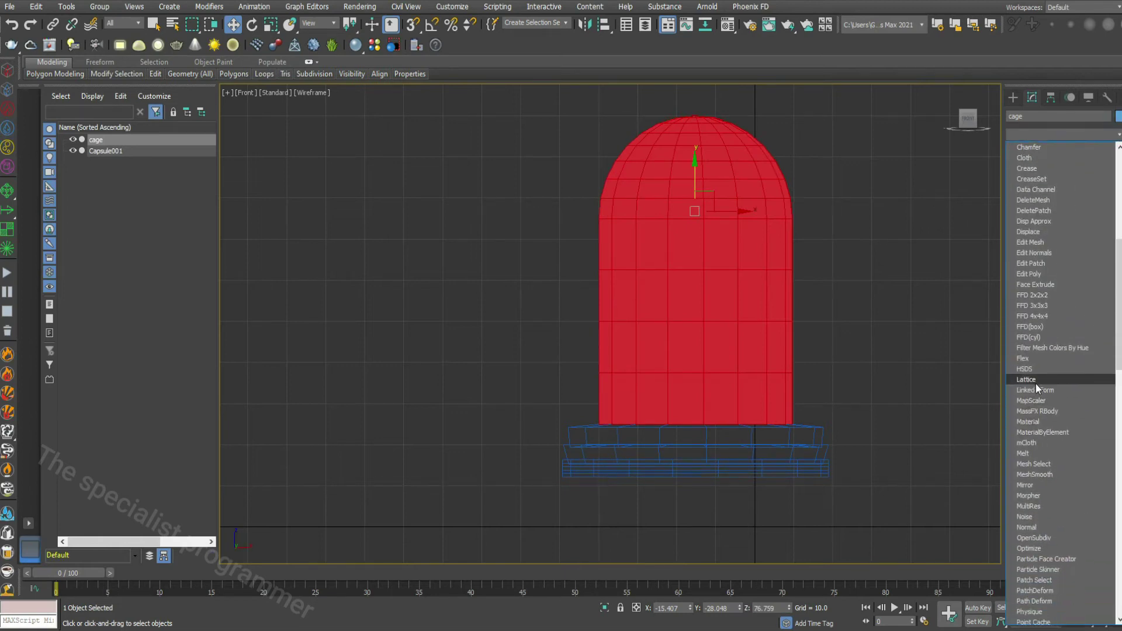
{"action": "left_click", "coordinate": [1043, 380]}
{"action": "double_click", "coordinate": [1079, 318]}
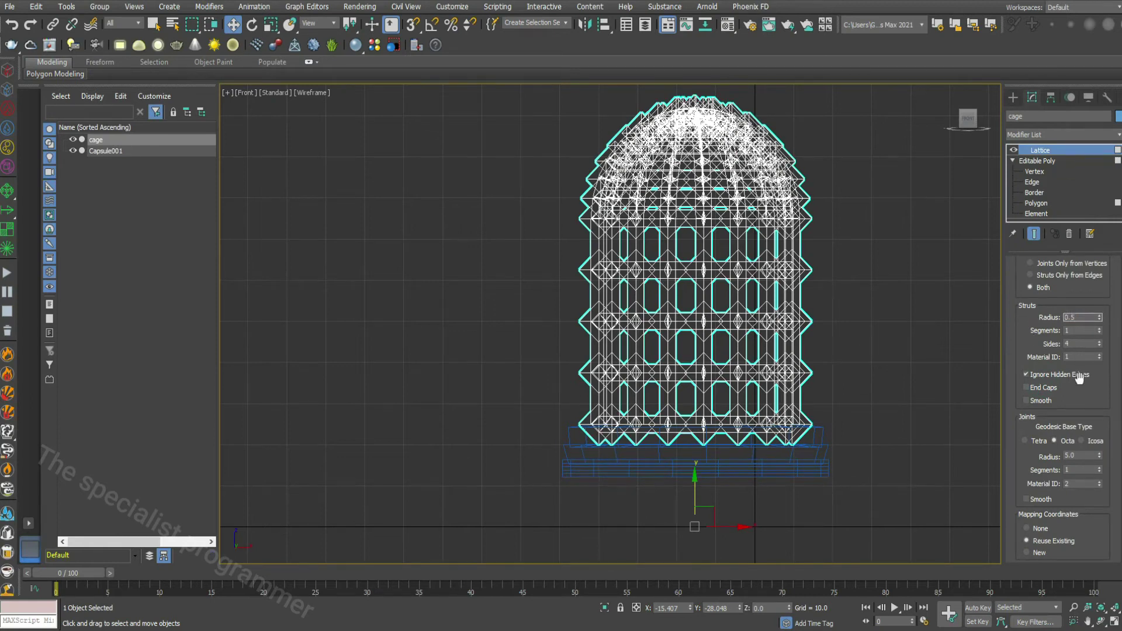
{"action": "double_click", "coordinate": [1074, 342]}
{"action": "type", "text": "11"}
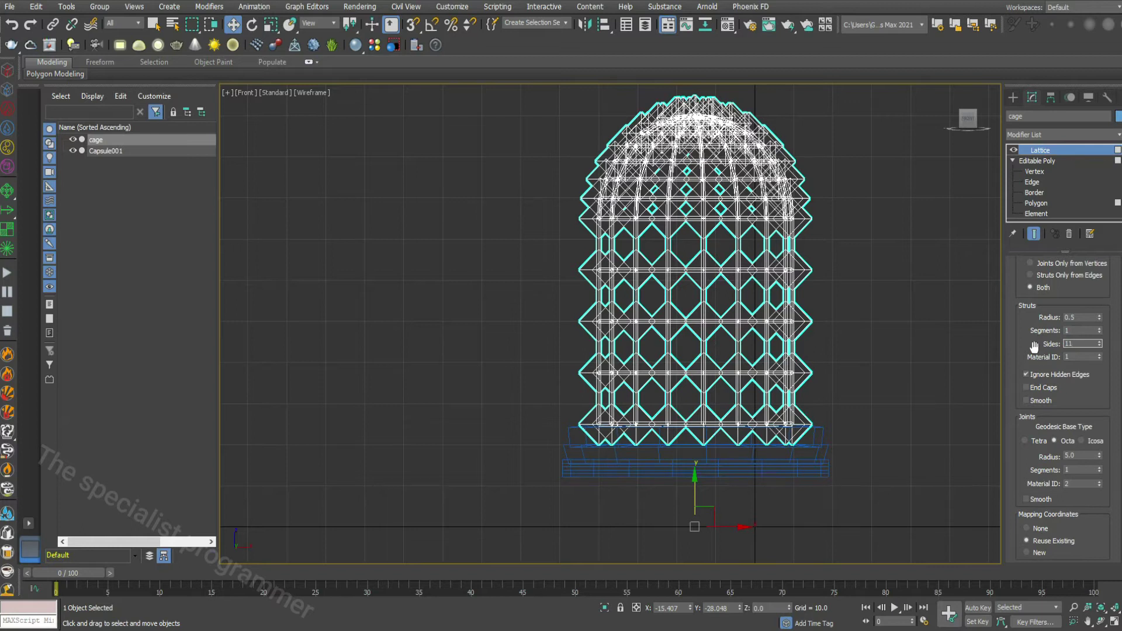
{"action": "key", "text": "Return"}
{"action": "double_click", "coordinate": [1079, 456]}
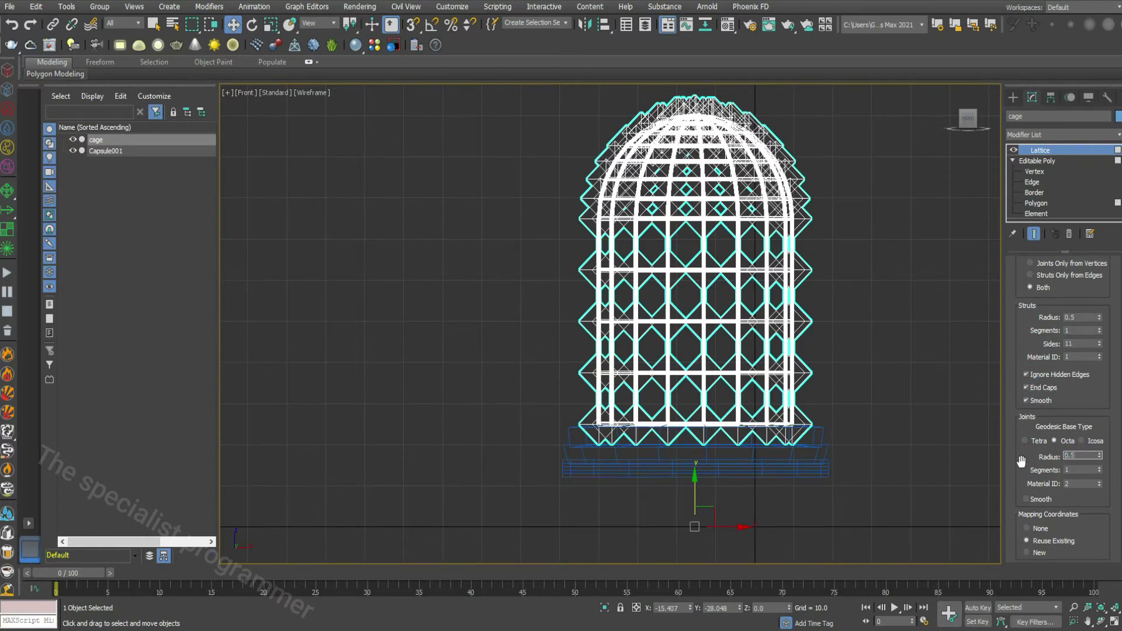
{"action": "type", "text": "5"}
{"action": "key", "text": "Return"}
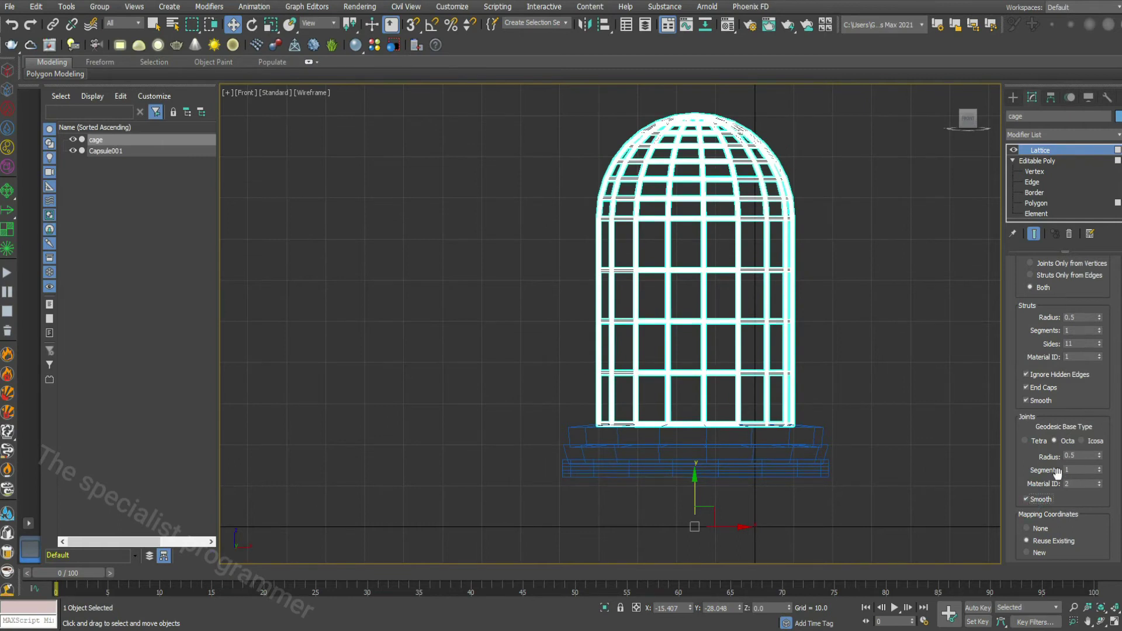
{"action": "key", "text": "alt+w"}
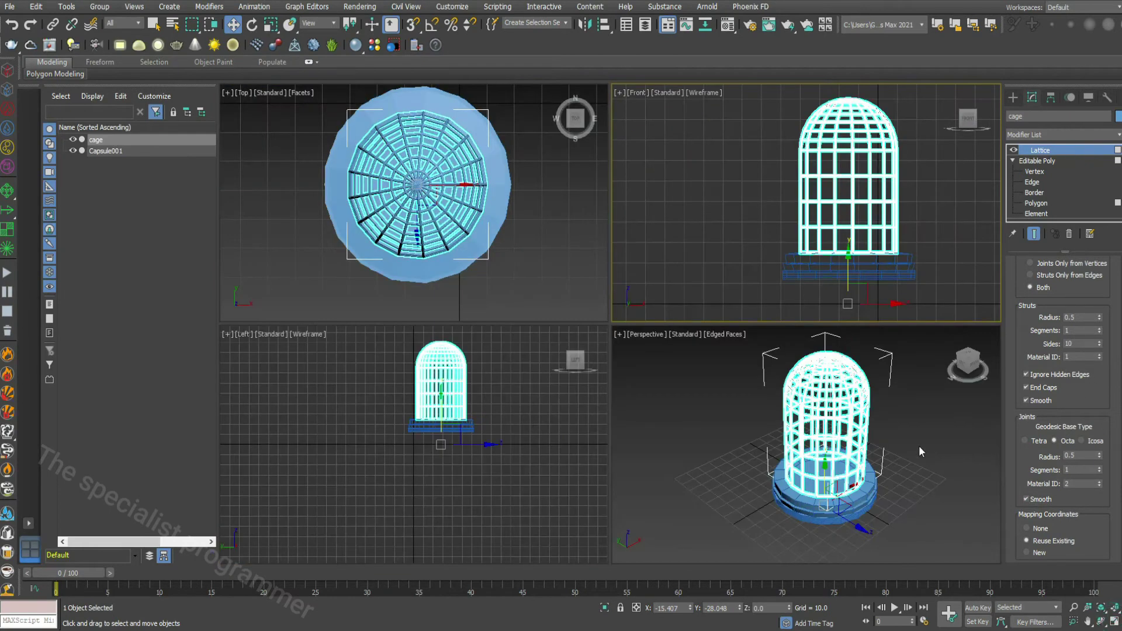
- Draw a small sphere, Sphere001, at the cage centre in the Top view
{"action": "left_click", "coordinate": [310, 117]}
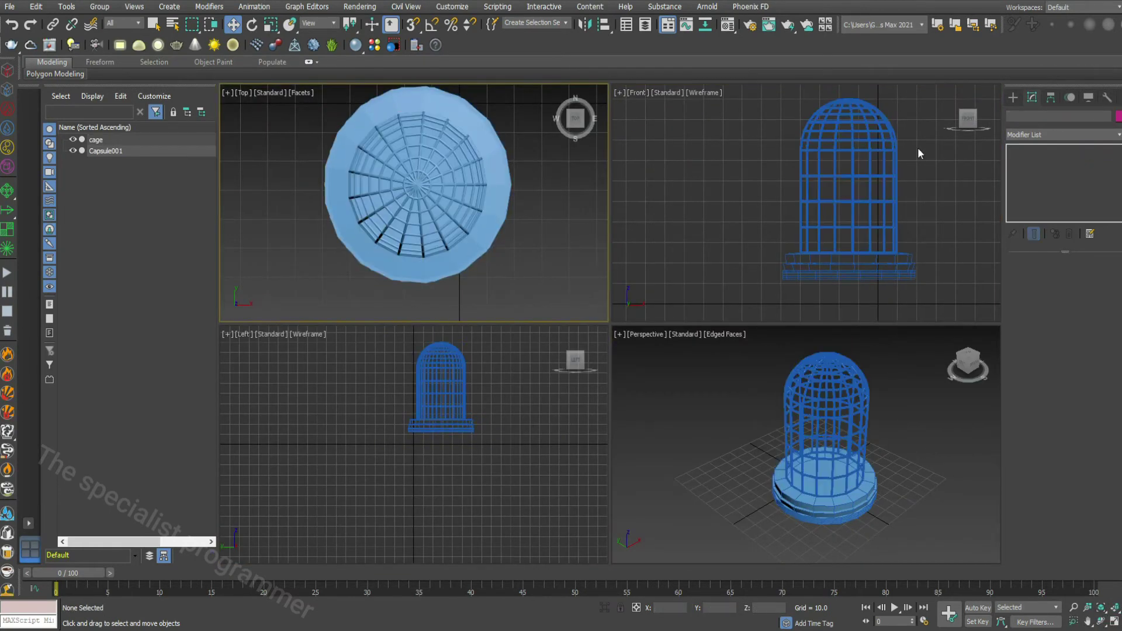
{"action": "left_click", "coordinate": [1012, 97]}
{"action": "left_click", "coordinate": [1039, 184]}
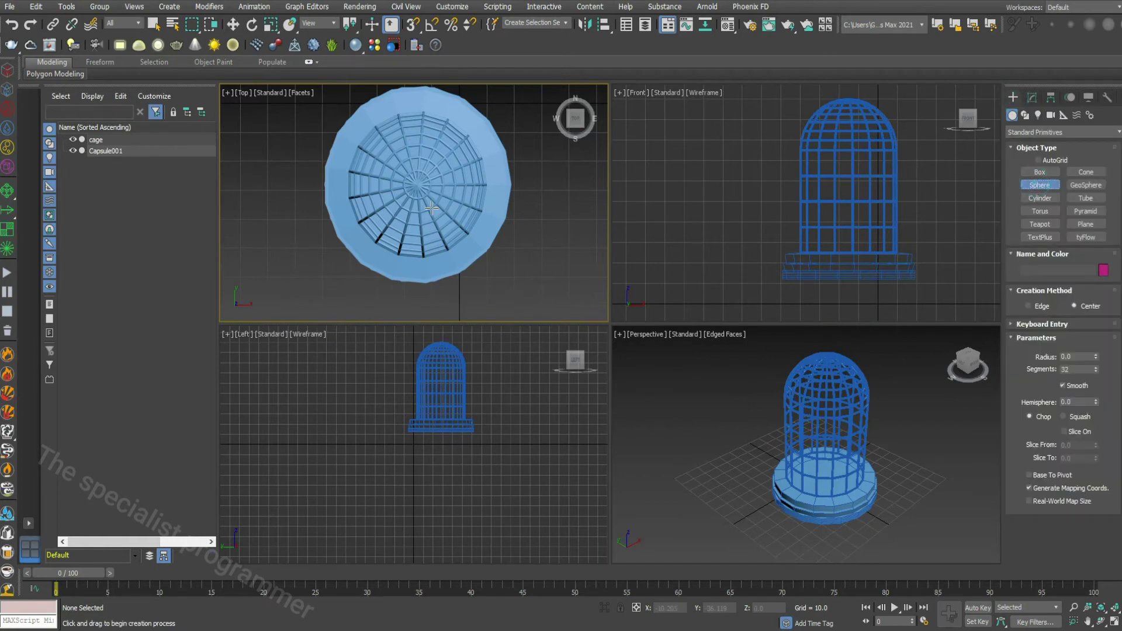
{"action": "left_click_drag", "start_coordinate": [416, 184], "coordinate": [418, 175]}
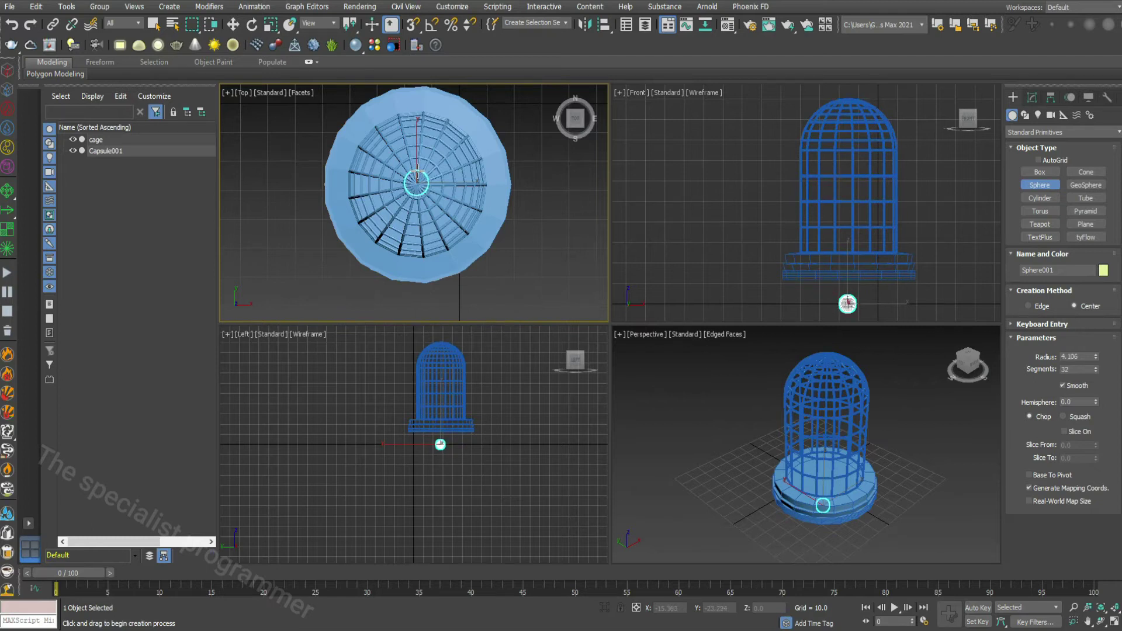
{"action": "left_click_drag", "start_coordinate": [416, 174], "coordinate": [418, 185]}
{"action": "key", "text": "w"}
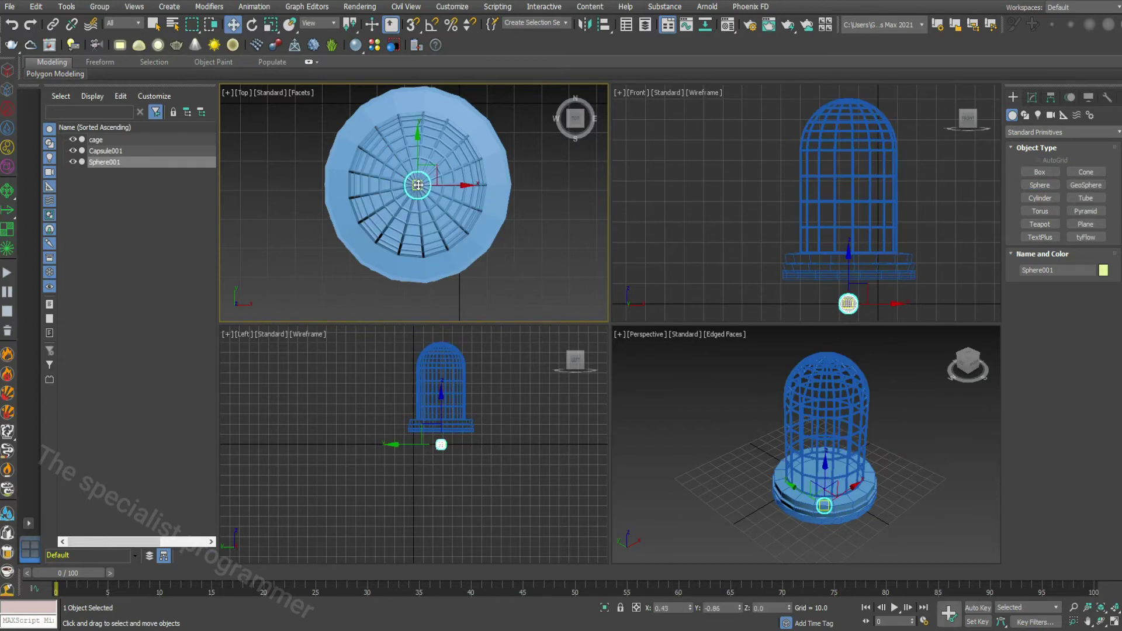
- Move the sphere up and centre it just above the cage dome
{"action": "left_click_drag", "start_coordinate": [848, 303], "coordinate": [852, 89]}
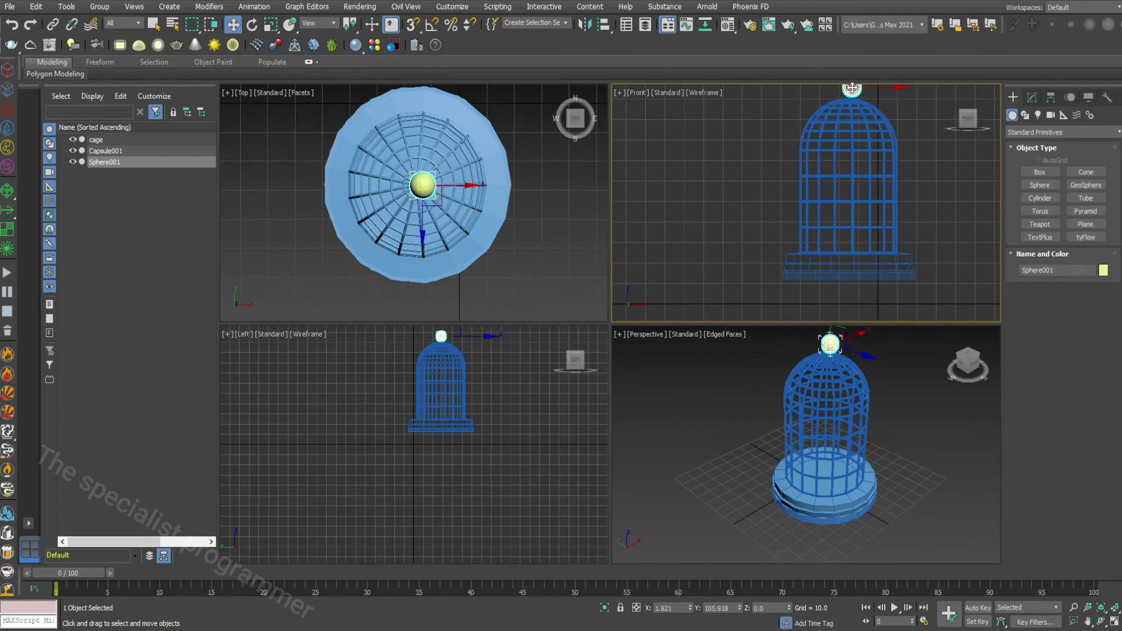
{"action": "left_click", "coordinate": [1112, 616]}
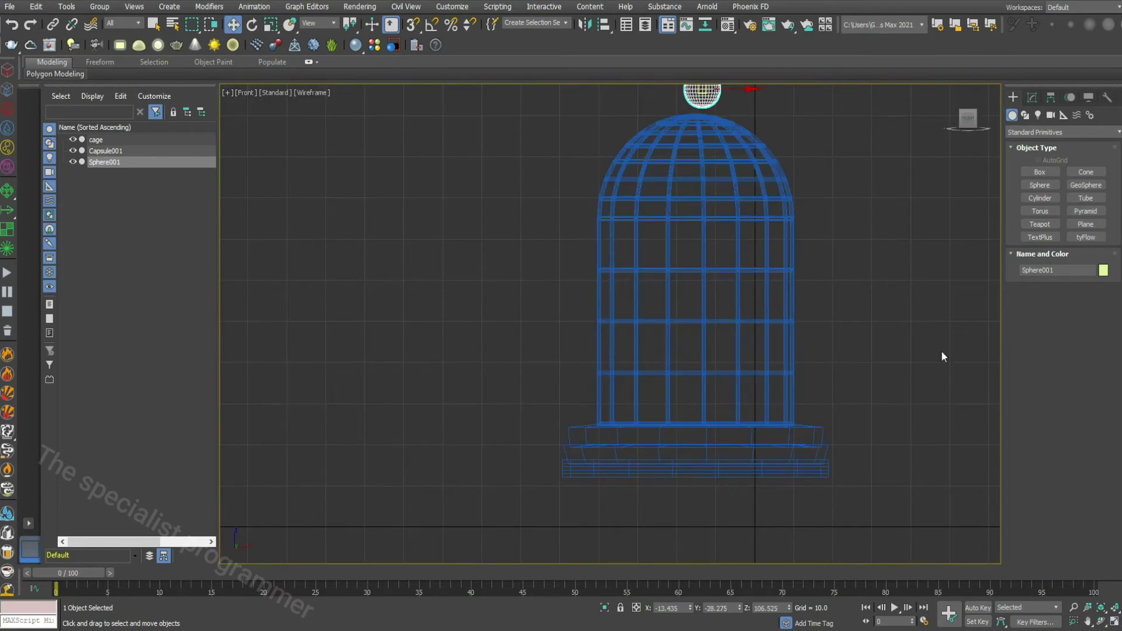
{"action": "middle_click_drag", "start_coordinate": [853, 271], "coordinate": [862, 370]}
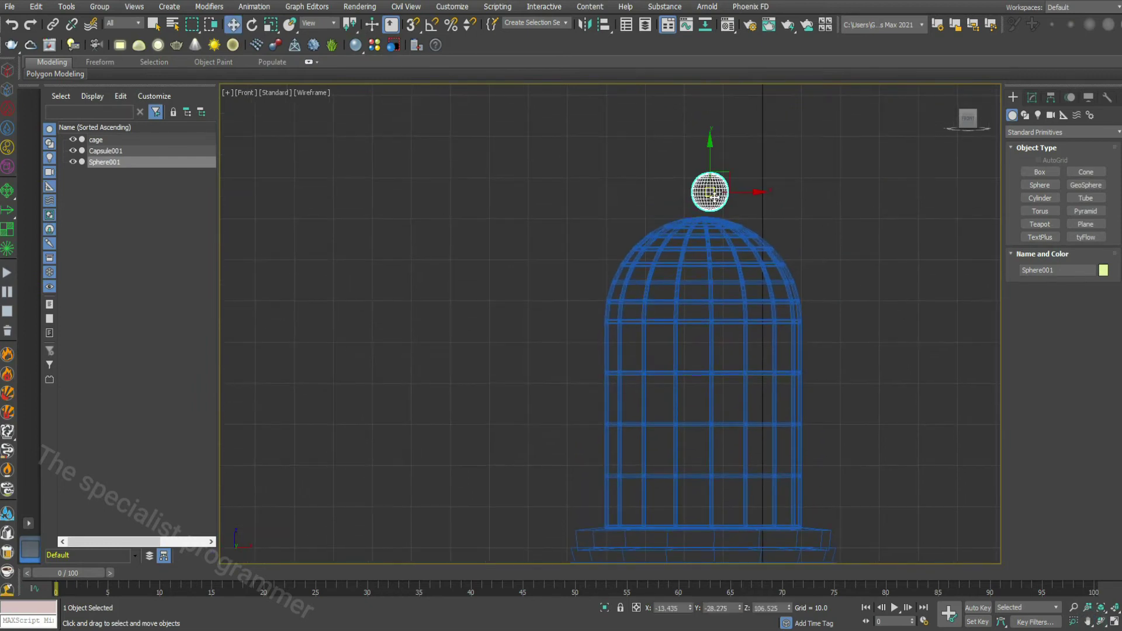
{"action": "left_click", "coordinate": [1113, 622]}
{"action": "scroll", "coordinate": [423, 329], "scroll_direction": "up", "scroll_amount": 3}
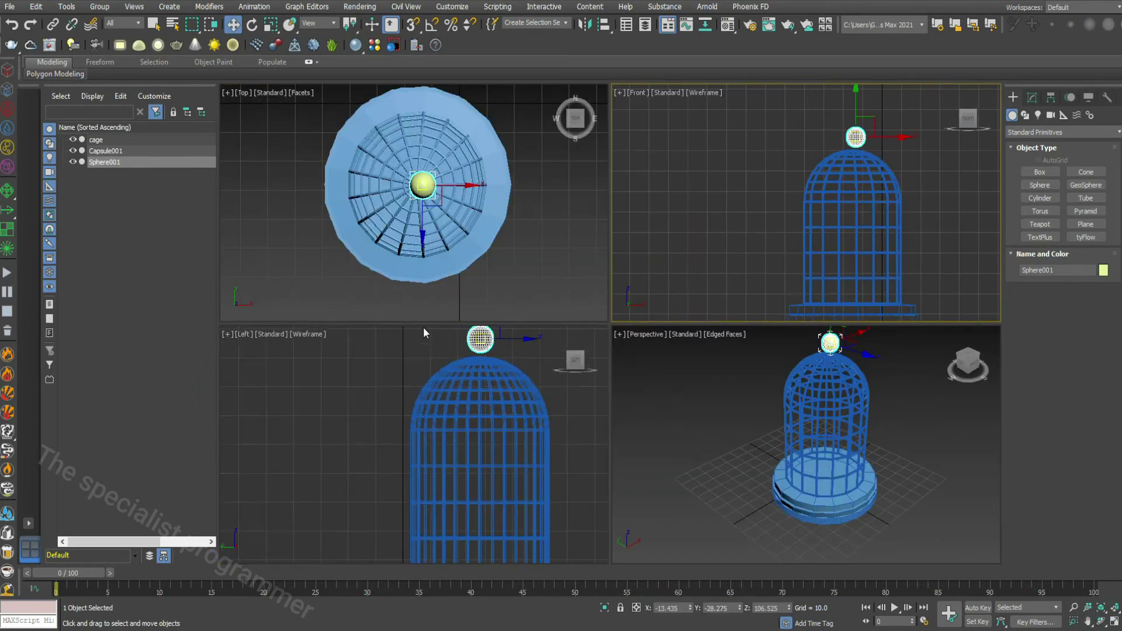
{"action": "scroll", "coordinate": [456, 319], "scroll_direction": "up", "scroll_amount": 5}
{"action": "scroll", "coordinate": [473, 350], "scroll_direction": "up", "scroll_amount": 3}
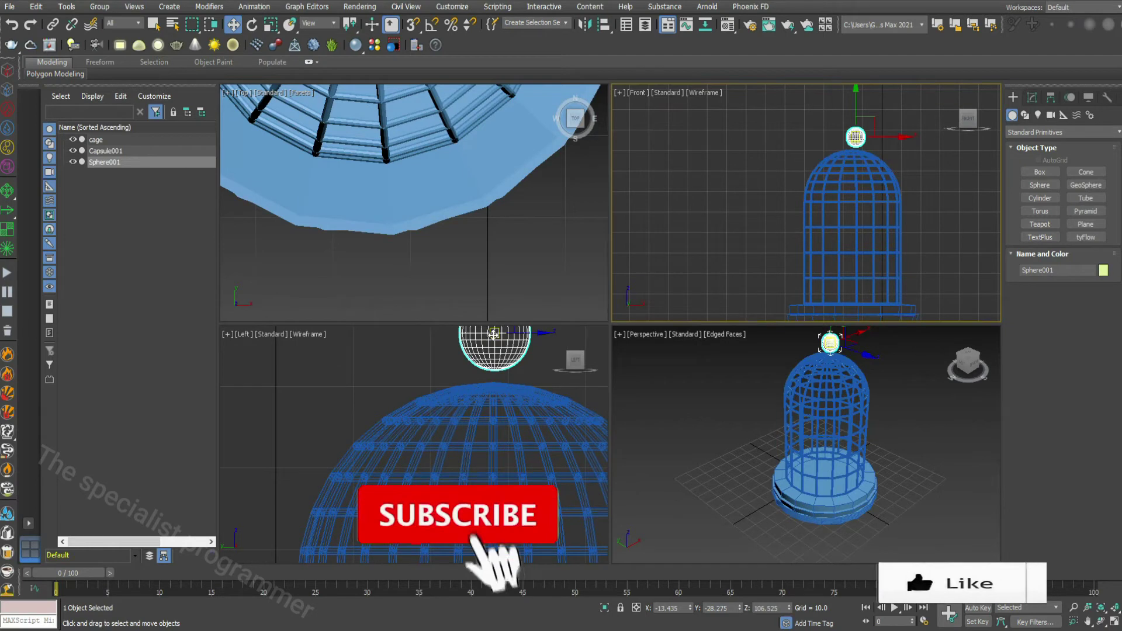
{"action": "left_click_drag", "start_coordinate": [494, 333], "coordinate": [493, 340]}
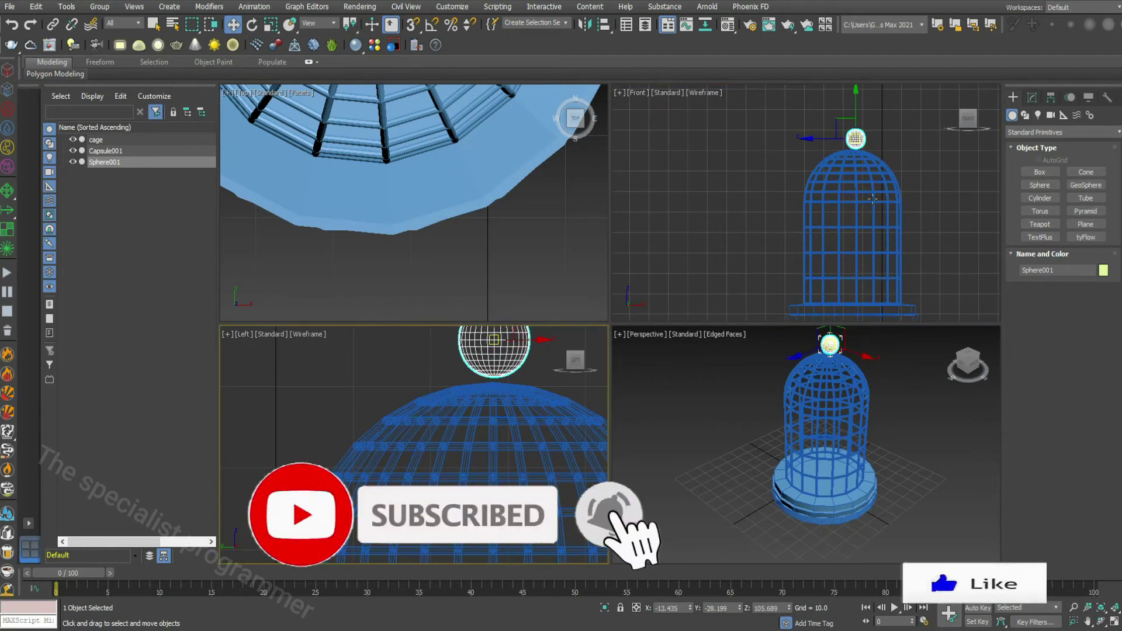
{"action": "scroll", "coordinate": [828, 195], "scroll_direction": "up", "scroll_amount": 8}
{"action": "left_click_drag", "start_coordinate": [812, 222], "coordinate": [798, 225]}
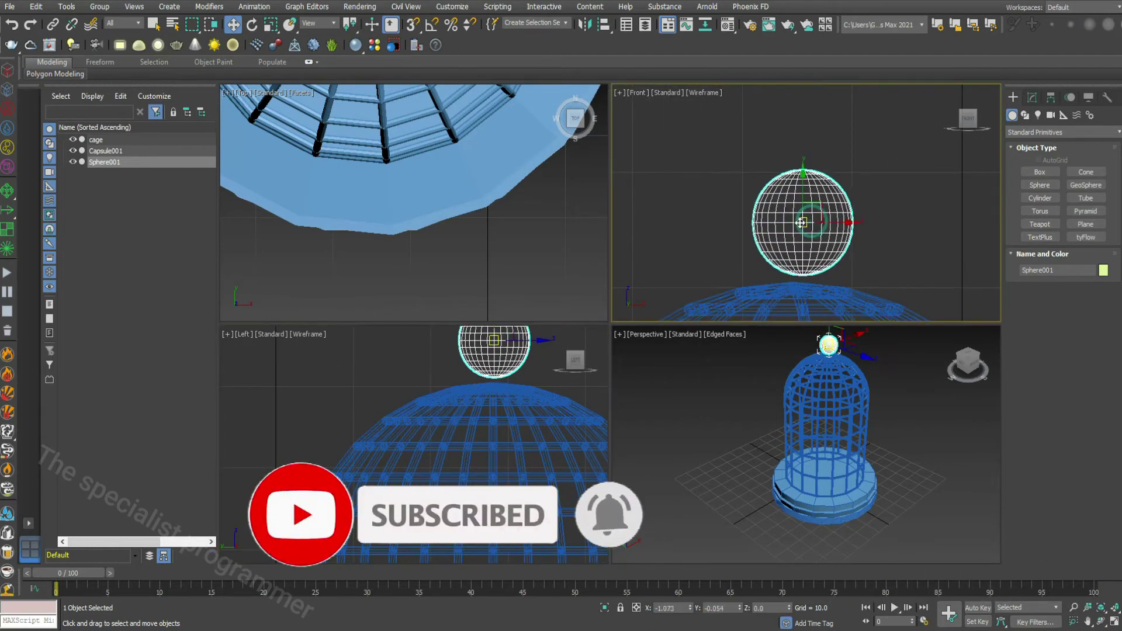
- Convert the sphere to an editable poly and delete its lower half of polygons
{"action": "right_click", "coordinate": [798, 225]}
{"action": "mouse_move", "coordinate": [820, 349]}
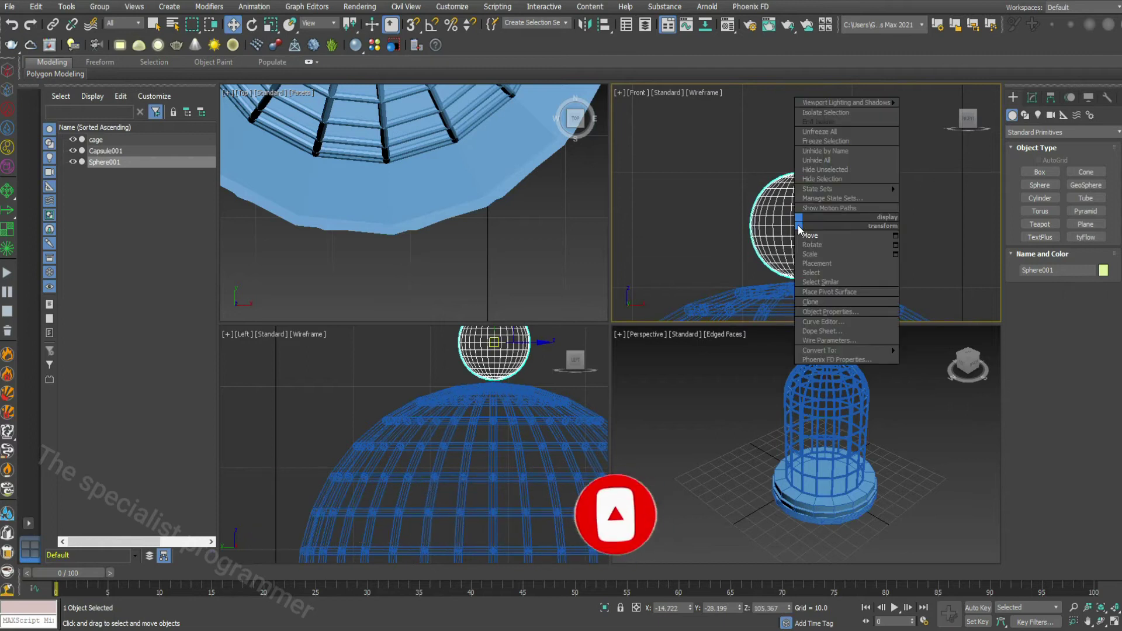
{"action": "left_click", "coordinate": [941, 360]}
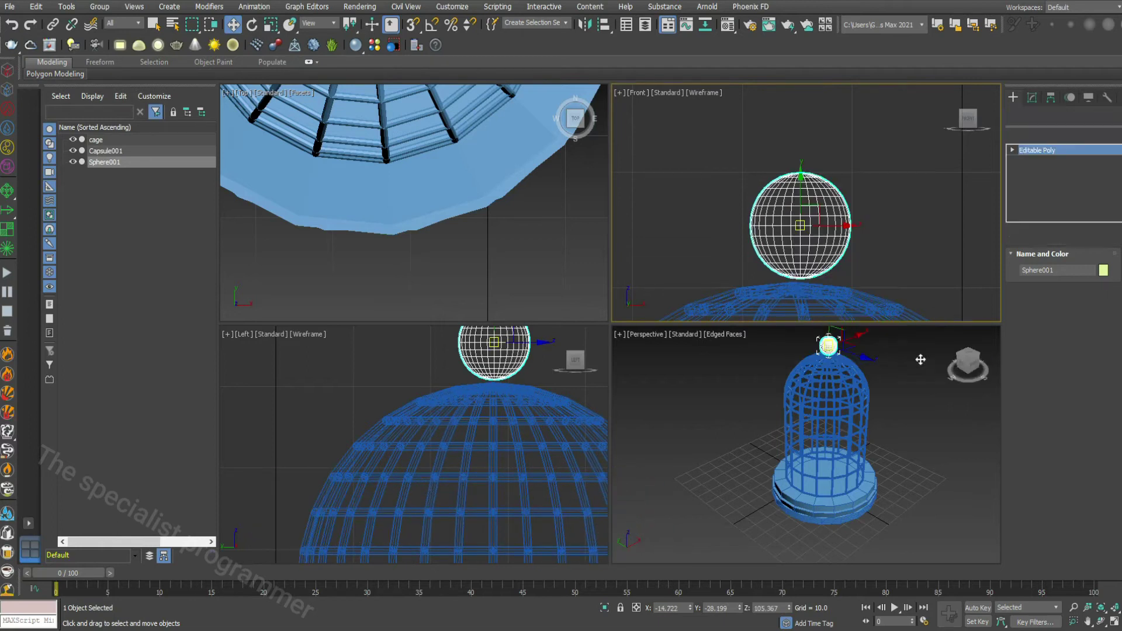
{"action": "left_click", "coordinate": [1012, 150]}
{"action": "left_click", "coordinate": [1035, 192]}
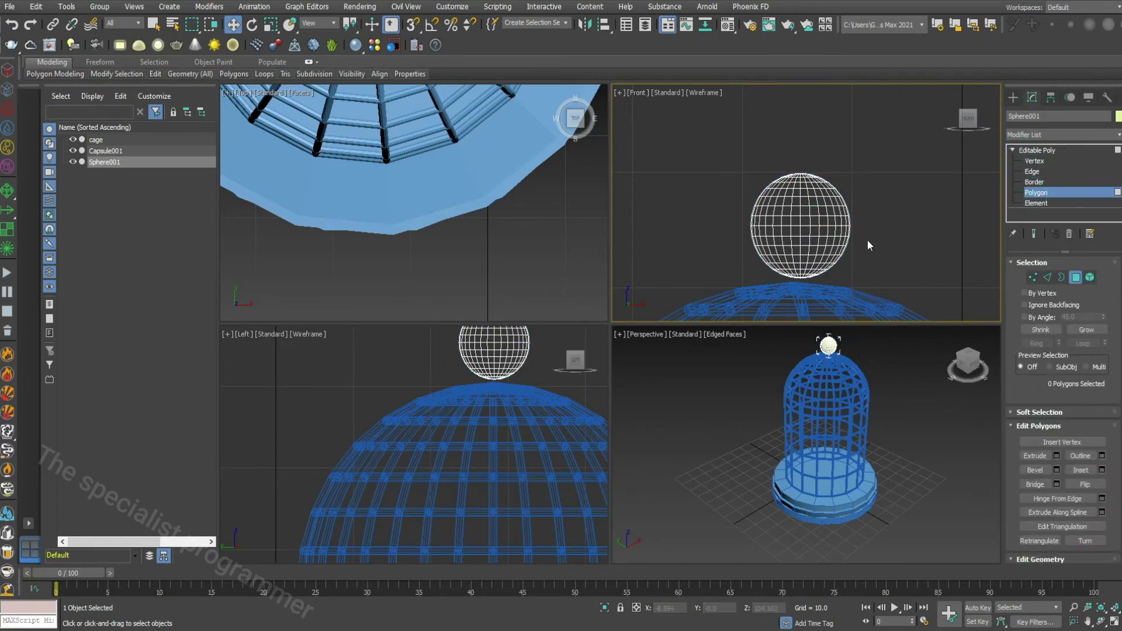
{"action": "left_click_drag", "start_coordinate": [858, 235], "coordinate": [718, 282]}
{"action": "key", "text": "Delete"}
- Seat the half-dome down onto the cage top and make Perspective the active view
{"action": "left_click", "coordinate": [1011, 151]}
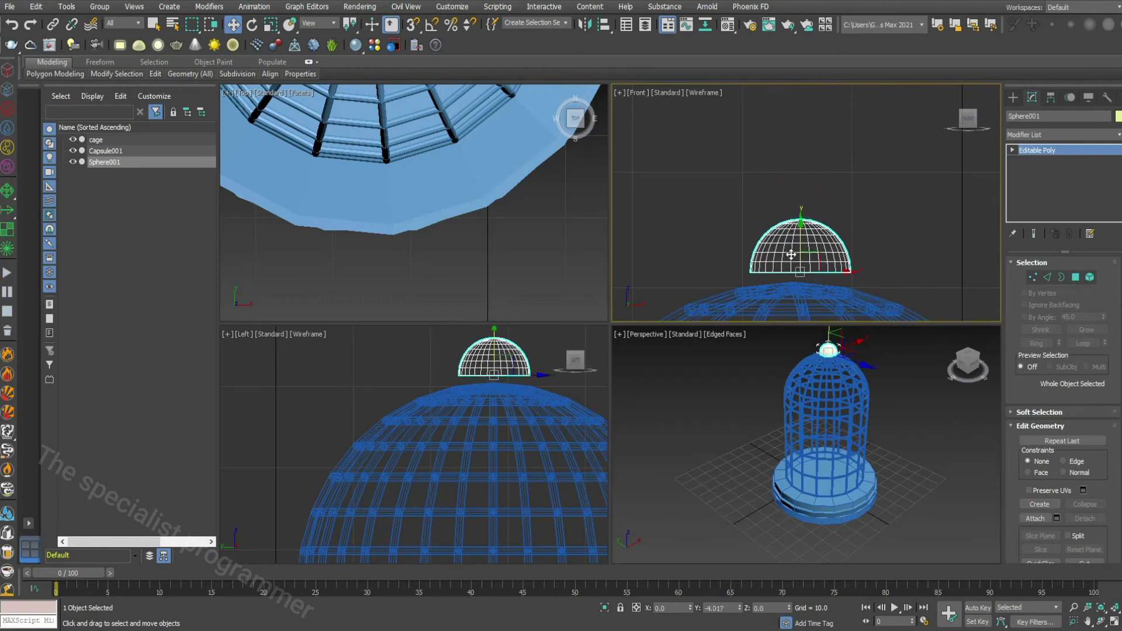
{"action": "left_click_drag", "start_coordinate": [797, 206], "coordinate": [796, 265]}
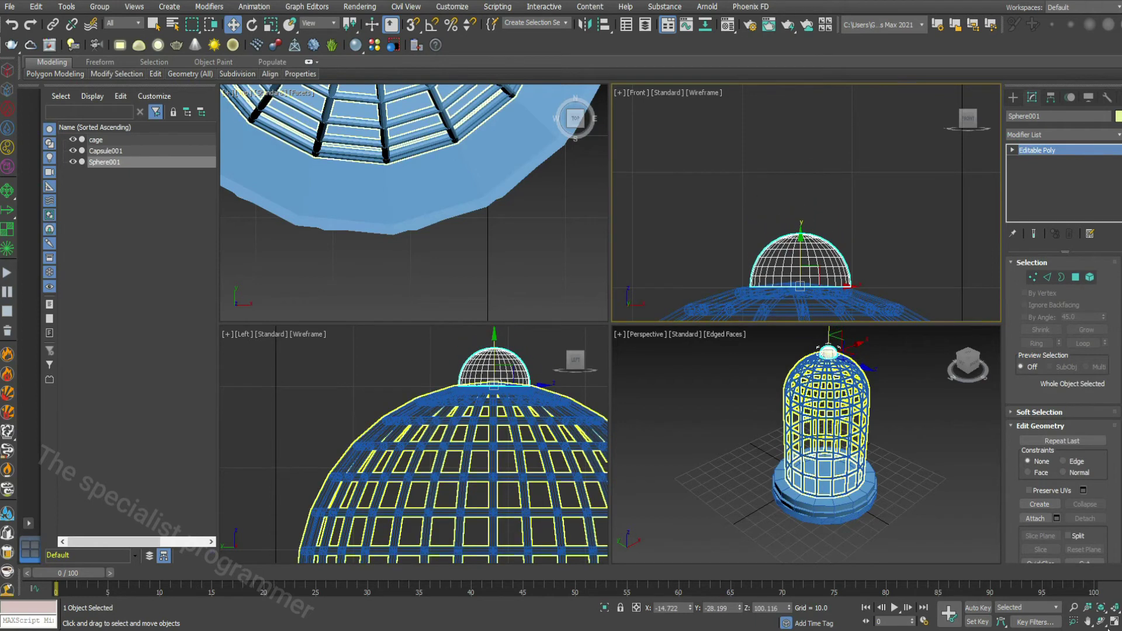
{"action": "key", "text": "alt+w"}
{"action": "key", "text": "alt+w"}
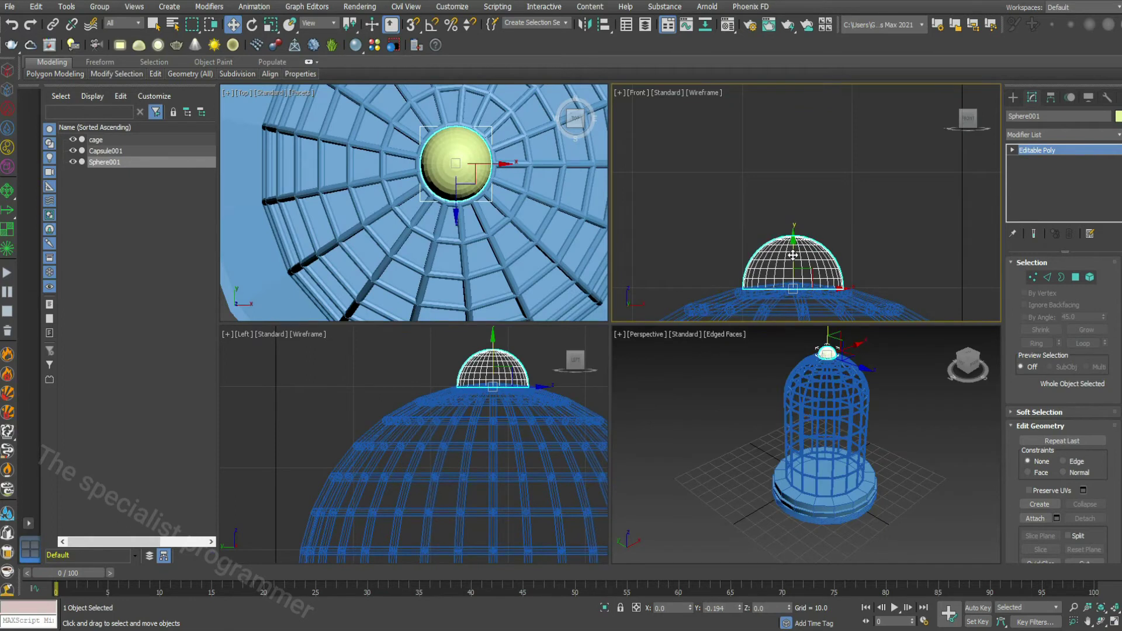
{"action": "left_click", "coordinate": [847, 233]}
{"action": "left_click", "coordinate": [979, 460]}
- Draw a small cylinder, Cylinder001, near the cage top in the maximized Perspective view
{"action": "key", "text": "alt+w"}
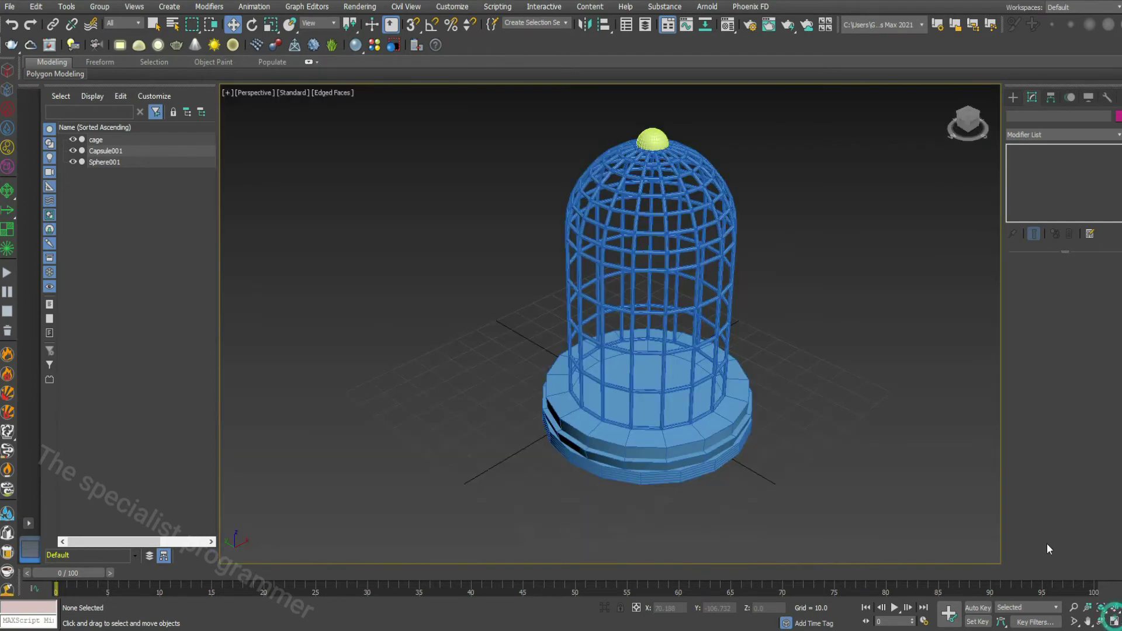
{"action": "left_click", "coordinate": [1014, 98]}
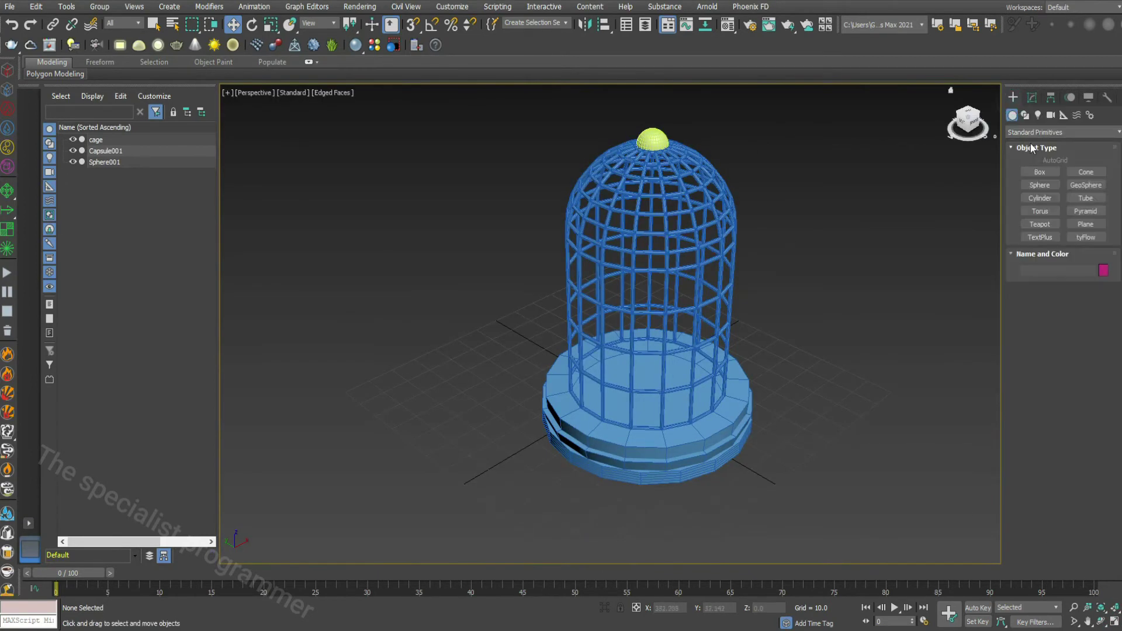
{"action": "left_click", "coordinate": [1029, 194]}
{"action": "left_click_drag", "start_coordinate": [820, 308], "coordinate": [654, 150]}
{"action": "left_click", "coordinate": [814, 243]}
{"action": "key", "text": "w"}
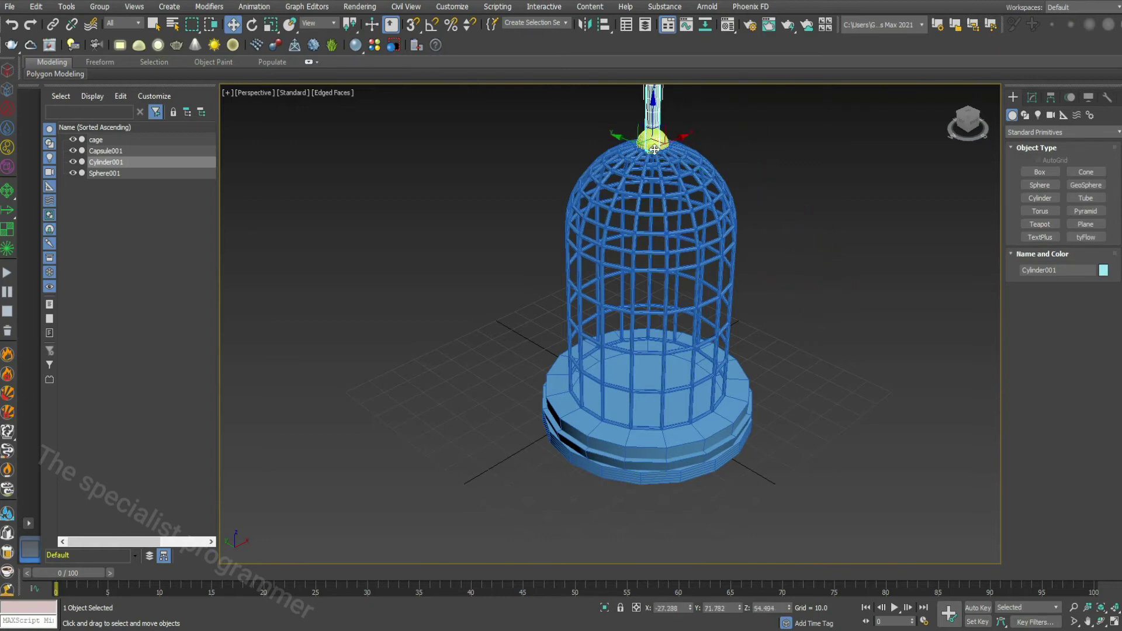
- Move the cylinder onto the top of the cage and centre it over the sphere
{"action": "left_click", "coordinate": [1114, 622]}
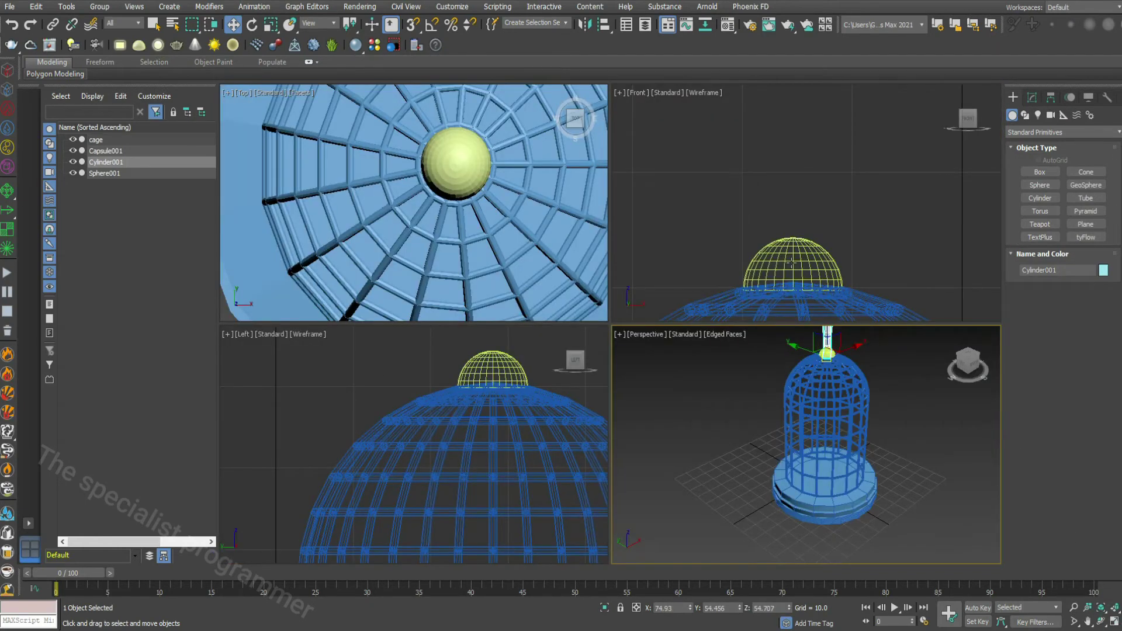
{"action": "scroll", "coordinate": [791, 262], "scroll_direction": "down", "scroll_amount": 5}
{"action": "mouse_move", "coordinate": [900, 285]}
{"action": "left_mouse_down"}
{"action": "mouse_move", "coordinate": [857, 234]}
{"action": "mouse_move", "coordinate": [814, 232]}
{"action": "left_mouse_up"}
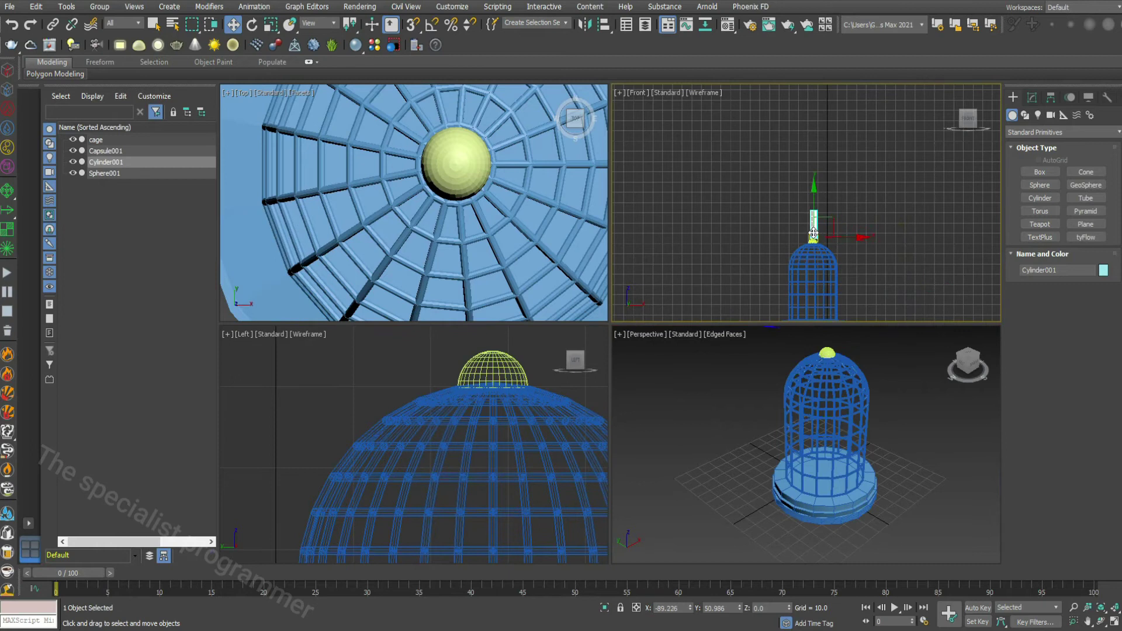
{"action": "scroll", "coordinate": [496, 386], "scroll_direction": "down", "scroll_amount": 2}
{"action": "scroll", "coordinate": [497, 383], "scroll_direction": "down", "scroll_amount": 3}
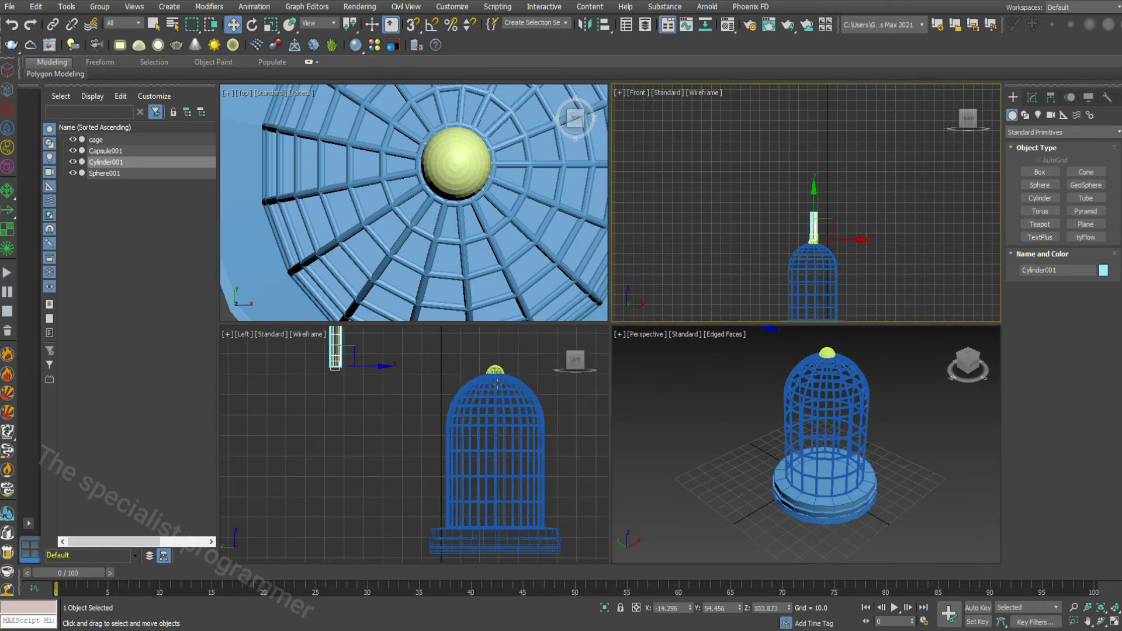
{"action": "left_click_drag", "start_coordinate": [333, 368], "coordinate": [495, 370]}
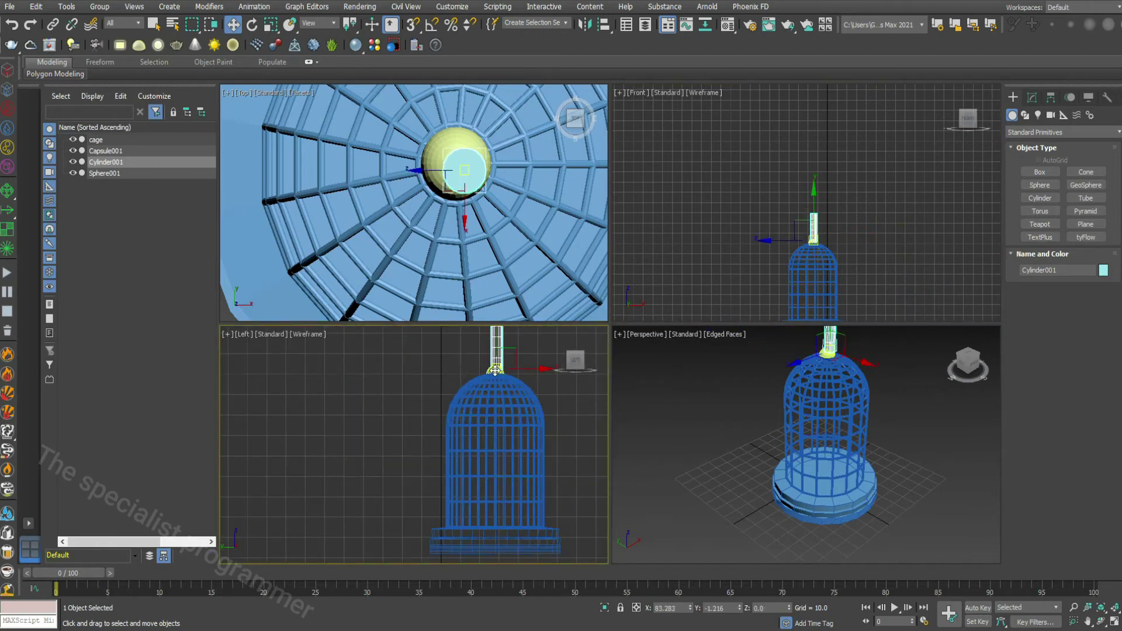
{"action": "left_click_drag", "start_coordinate": [465, 171], "coordinate": [456, 164]}
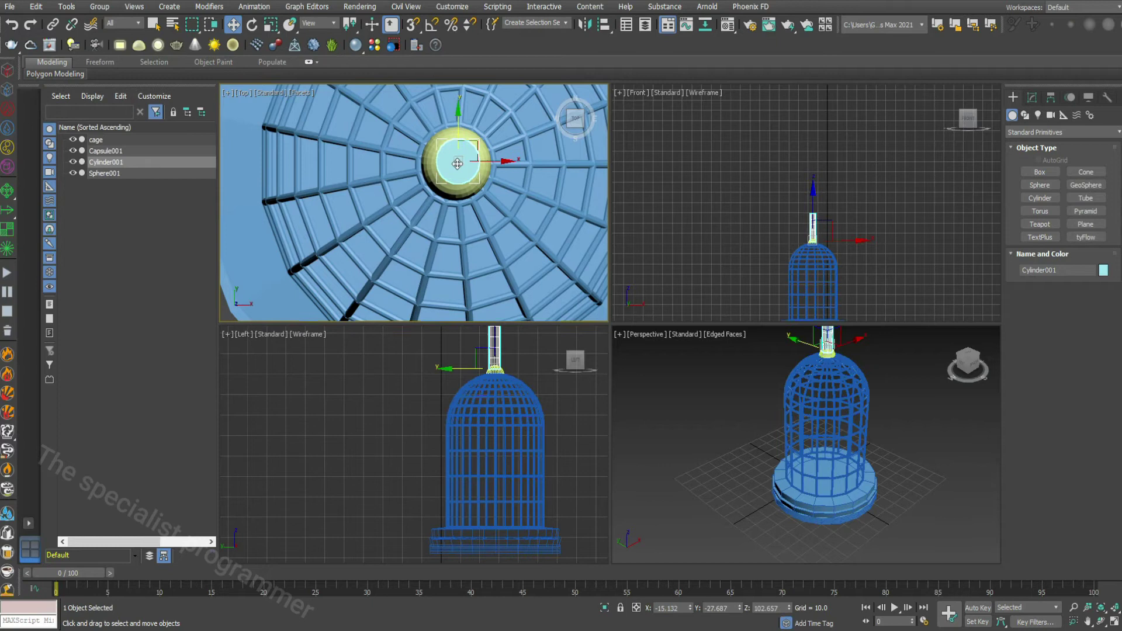
- Reduce the cylinder to radius 1.514 and height 5.472
{"action": "left_click", "coordinate": [1031, 97]}
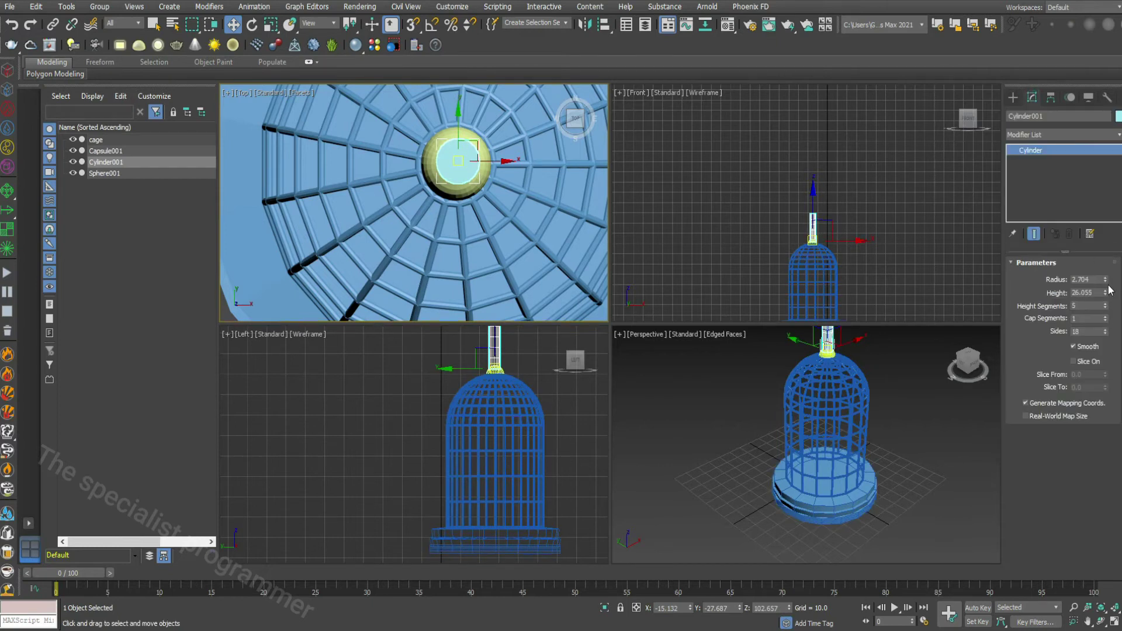
{"action": "left_click_drag", "start_coordinate": [1105, 283], "coordinate": [1107, 336]}
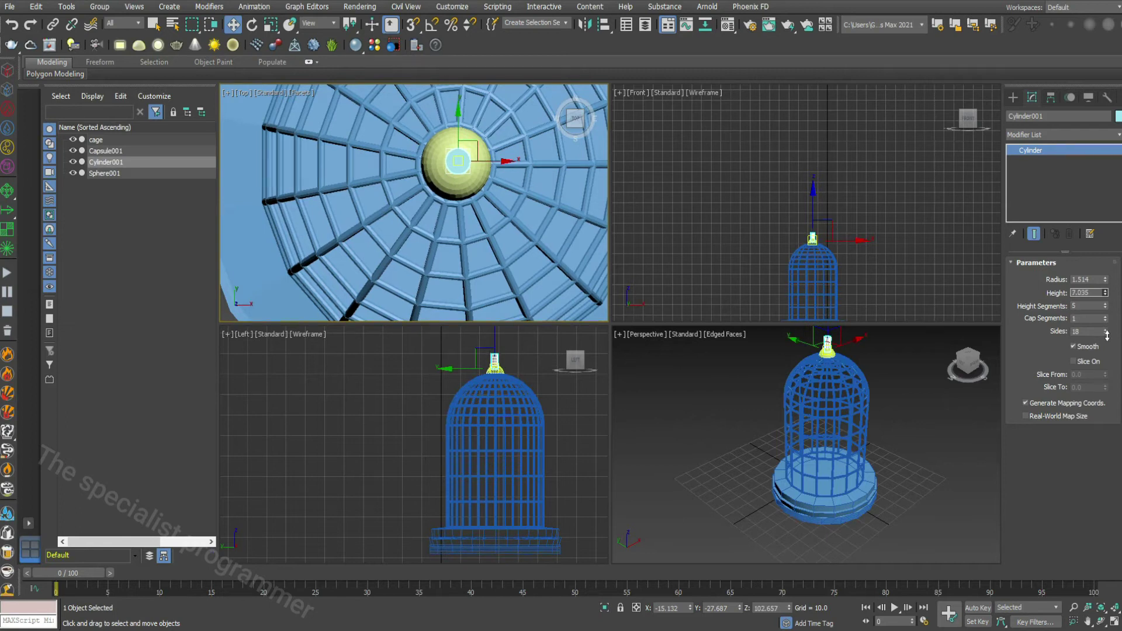
{"action": "left_click", "coordinate": [902, 276]}
- Align the cylinder to Sphere001's centre, then raise it slightly above the sphere
{"action": "key", "text": "alt+w"}
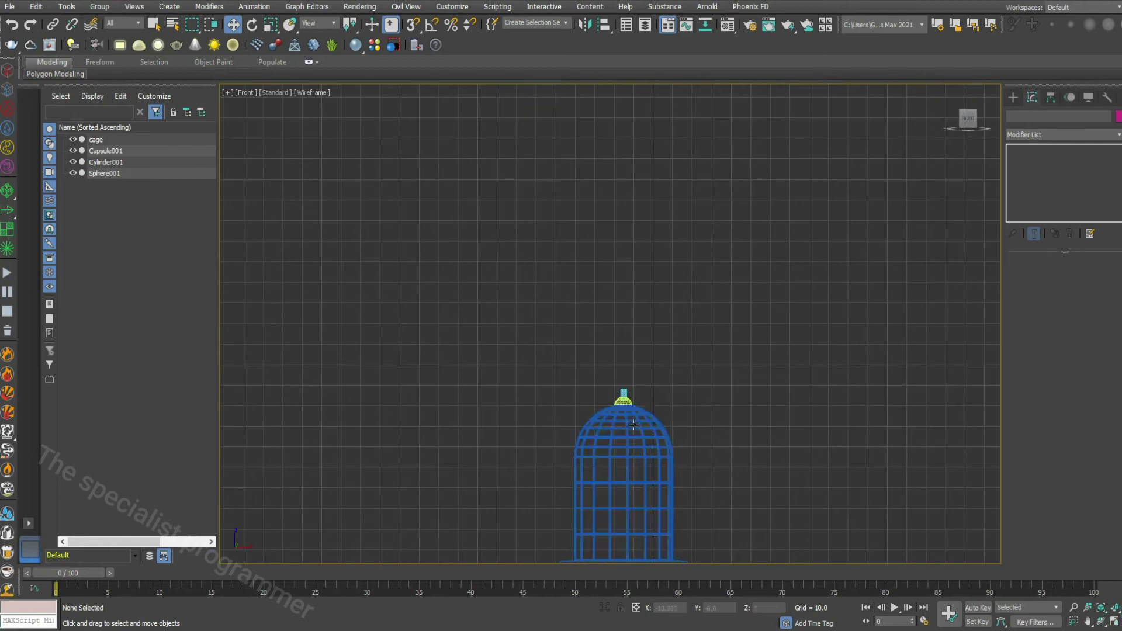
{"action": "scroll", "coordinate": [625, 394], "scroll_direction": "up", "scroll_amount": 5}
{"action": "left_click", "coordinate": [620, 394]}
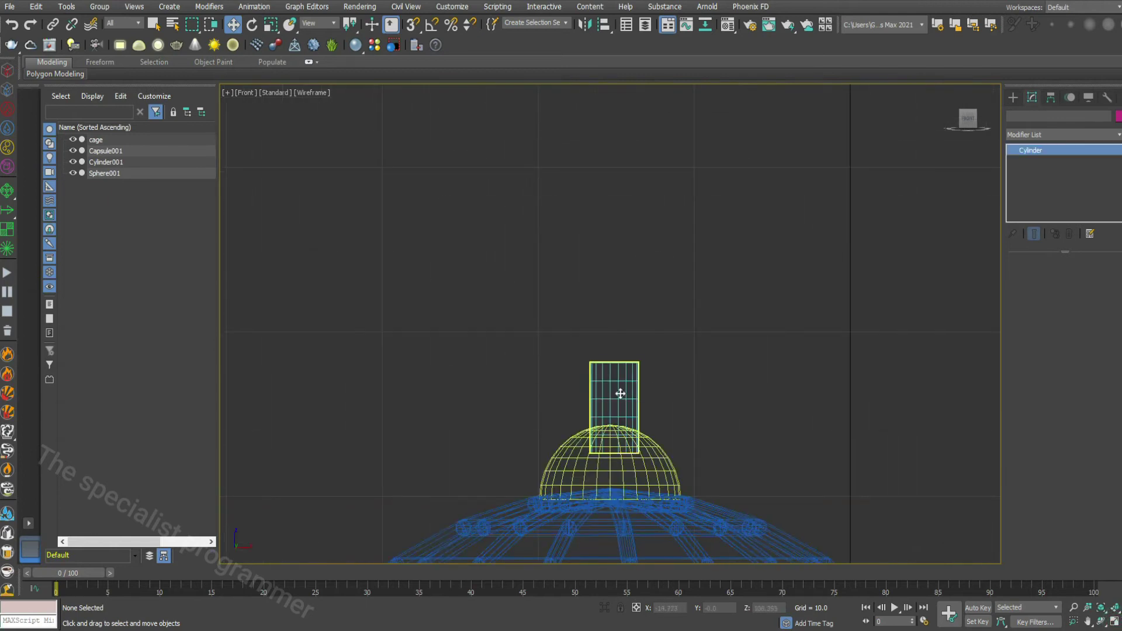
{"action": "left_click", "coordinate": [605, 25]}
{"action": "left_click", "coordinate": [576, 443]}
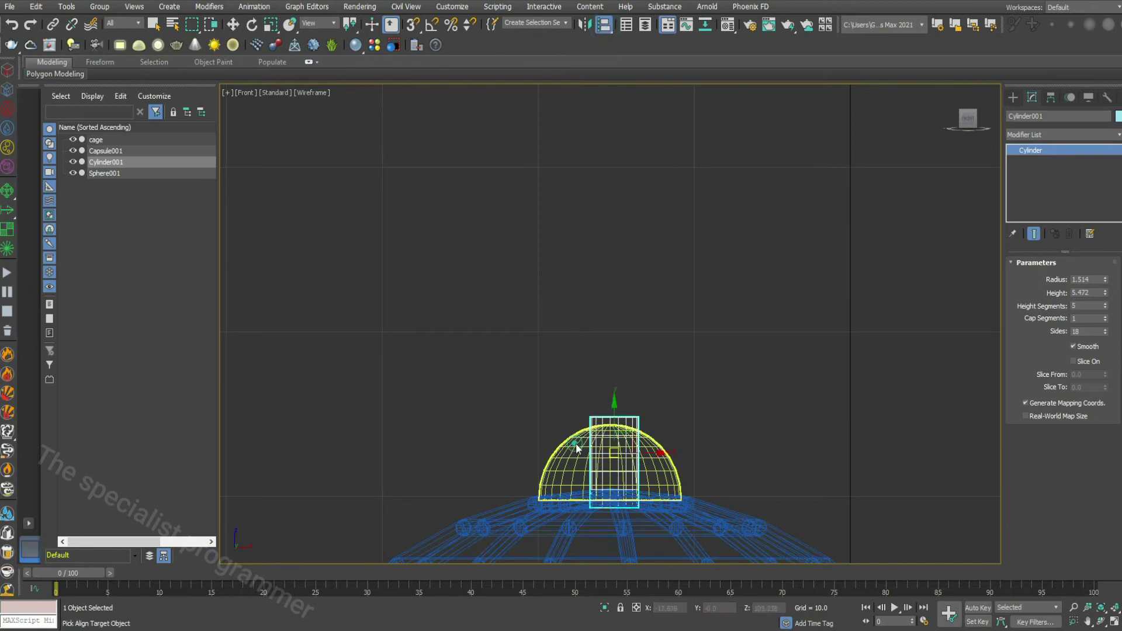
{"action": "left_click", "coordinate": [565, 416]}
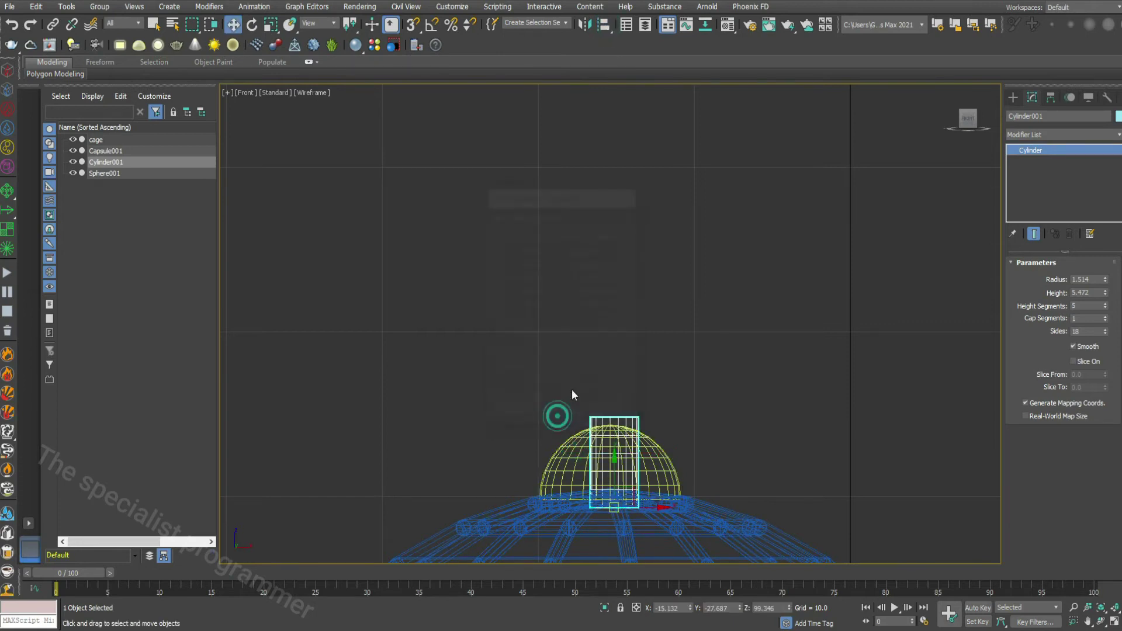
{"action": "left_click", "coordinate": [688, 359]}
{"action": "left_click", "coordinate": [621, 417]}
{"action": "mouse_move", "coordinate": [612, 459]}
{"action": "left_mouse_down"}
{"action": "mouse_move", "coordinate": [610, 446]}
{"action": "mouse_move", "coordinate": [639, 426]}
{"action": "left_mouse_up"}
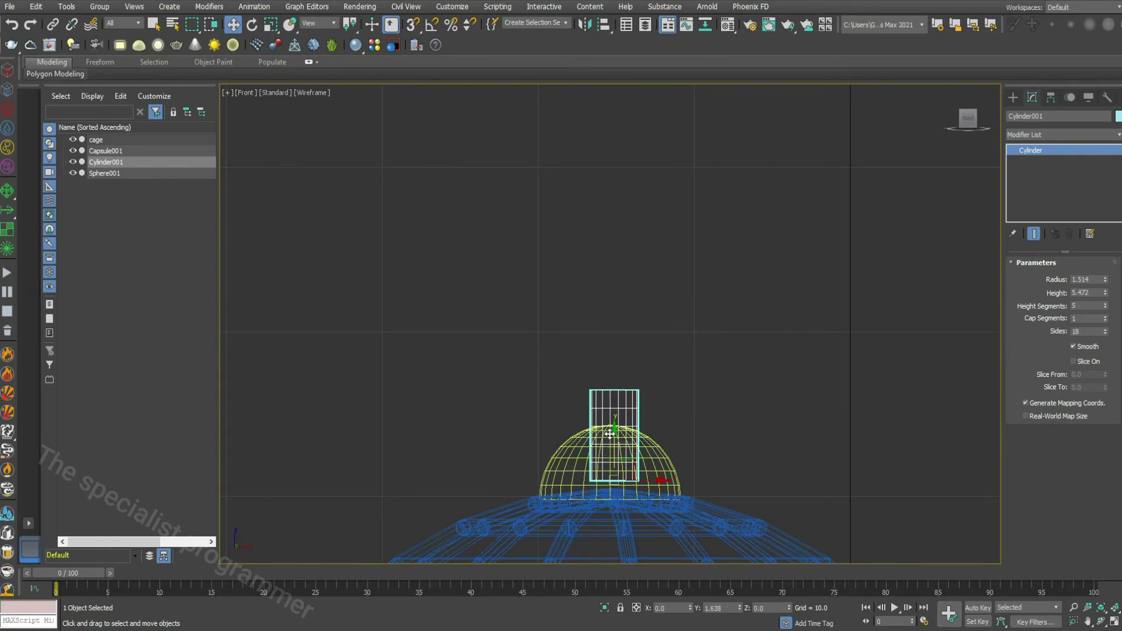
- Return to four views and maximize the Perspective view with nothing selected
{"action": "left_click", "coordinate": [1107, 623]}
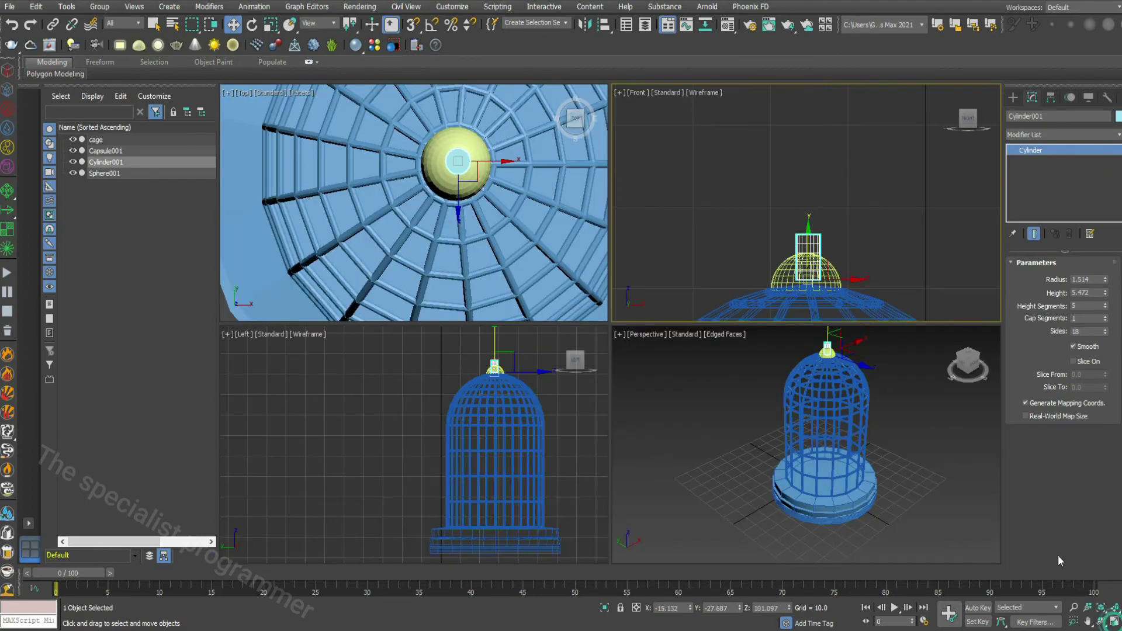
{"action": "right_click", "coordinate": [980, 507]}
{"action": "key", "text": "alt+w"}
{"action": "left_click", "coordinate": [721, 121]}
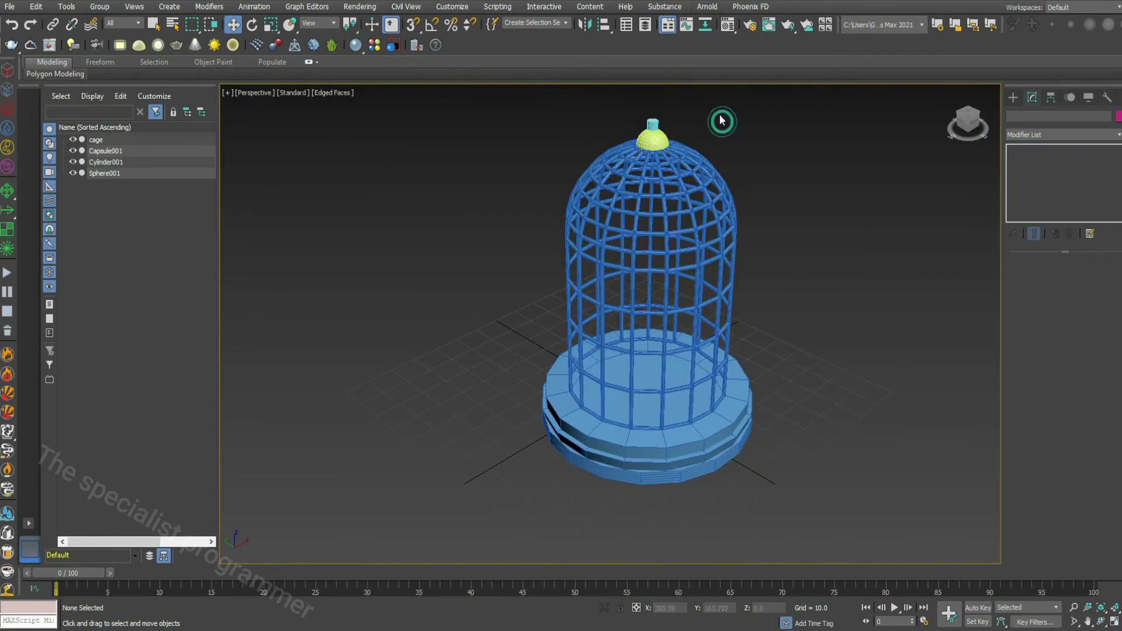
- Draw a torus, Torus001, beside the cage
{"action": "left_click", "coordinate": [1014, 97]}
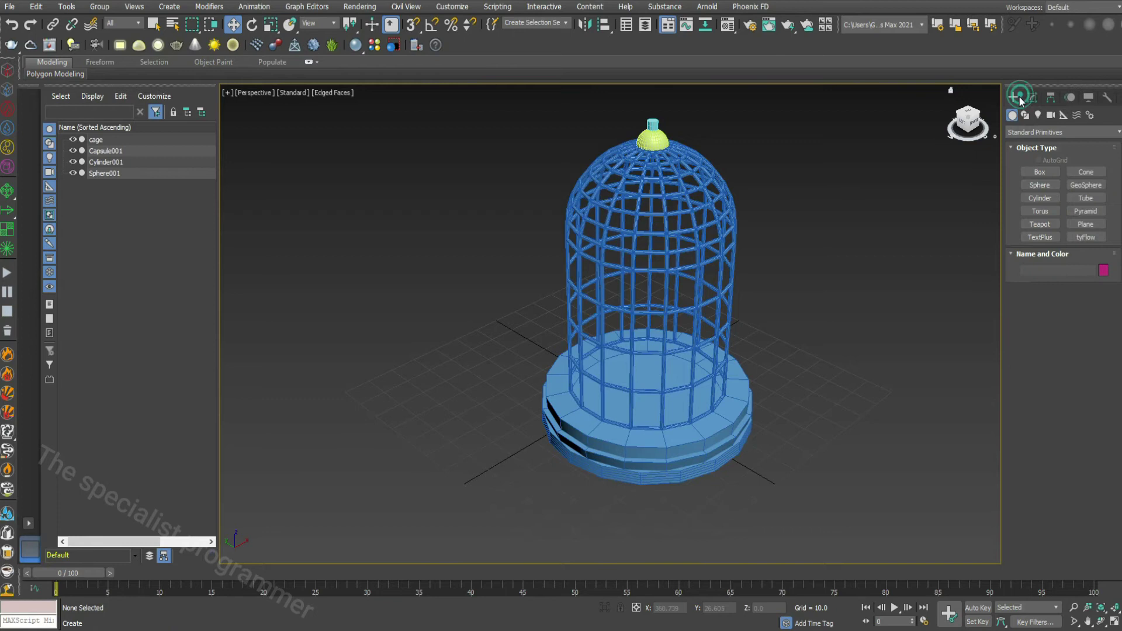
{"action": "left_click", "coordinate": [1039, 211]}
{"action": "left_click_drag", "start_coordinate": [460, 279], "coordinate": [380, 338]}
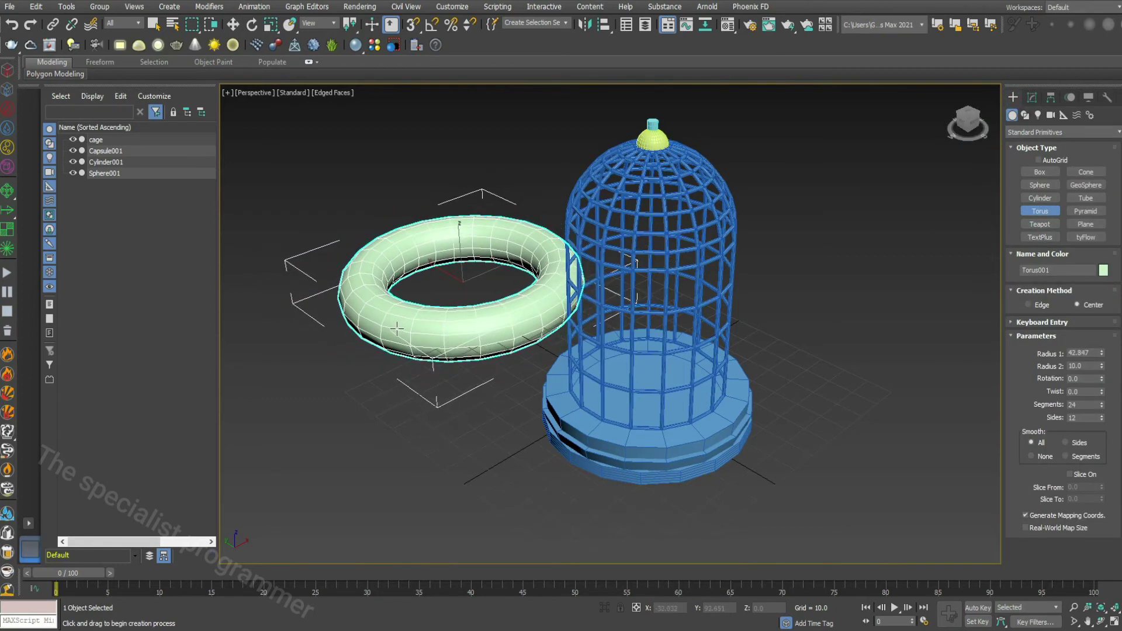
{"action": "left_click", "coordinate": [437, 239]}
{"action": "key", "text": "alt+w"}
{"action": "scroll", "coordinate": [436, 238], "scroll_direction": "down", "scroll_amount": 2}
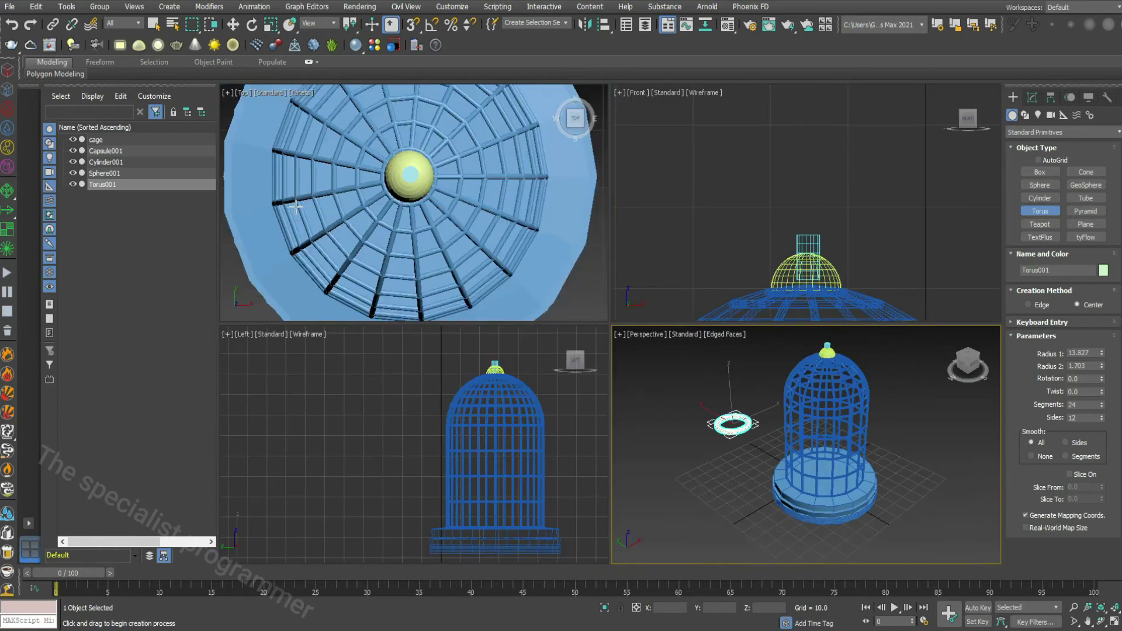
{"action": "scroll", "coordinate": [351, 198], "scroll_direction": "down", "scroll_amount": 3}
{"action": "scroll", "coordinate": [326, 202], "scroll_direction": "up", "scroll_amount": 2}
{"action": "scroll", "coordinate": [326, 202], "scroll_direction": "down", "scroll_amount": 1}
- Move the torus above the cage top and centre it over the cage
{"action": "key", "text": "w"}
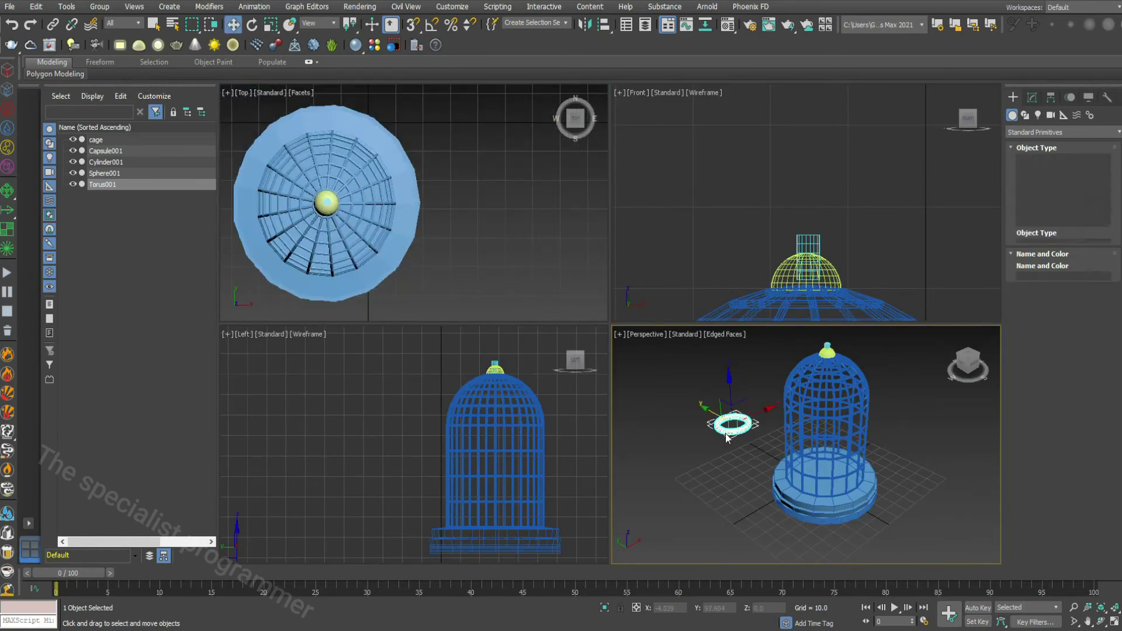
{"action": "mouse_move", "coordinate": [731, 425]}
{"action": "left_mouse_down"}
{"action": "mouse_move", "coordinate": [824, 376]}
{"action": "mouse_move", "coordinate": [827, 336]}
{"action": "left_mouse_up"}
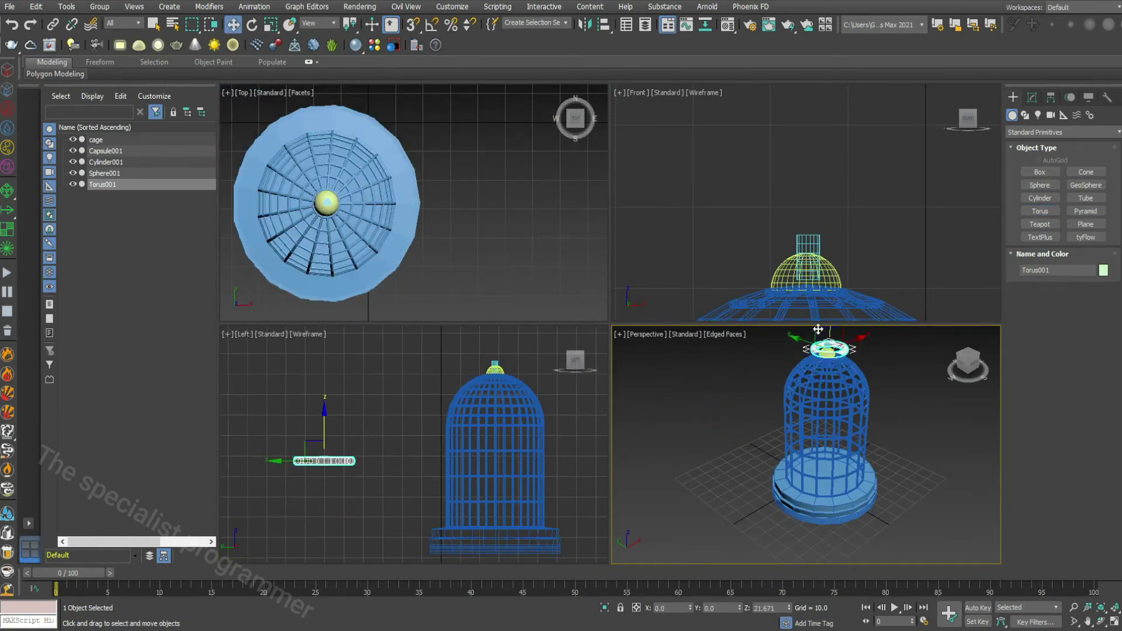
{"action": "left_click_drag", "start_coordinate": [321, 458], "coordinate": [471, 363]}
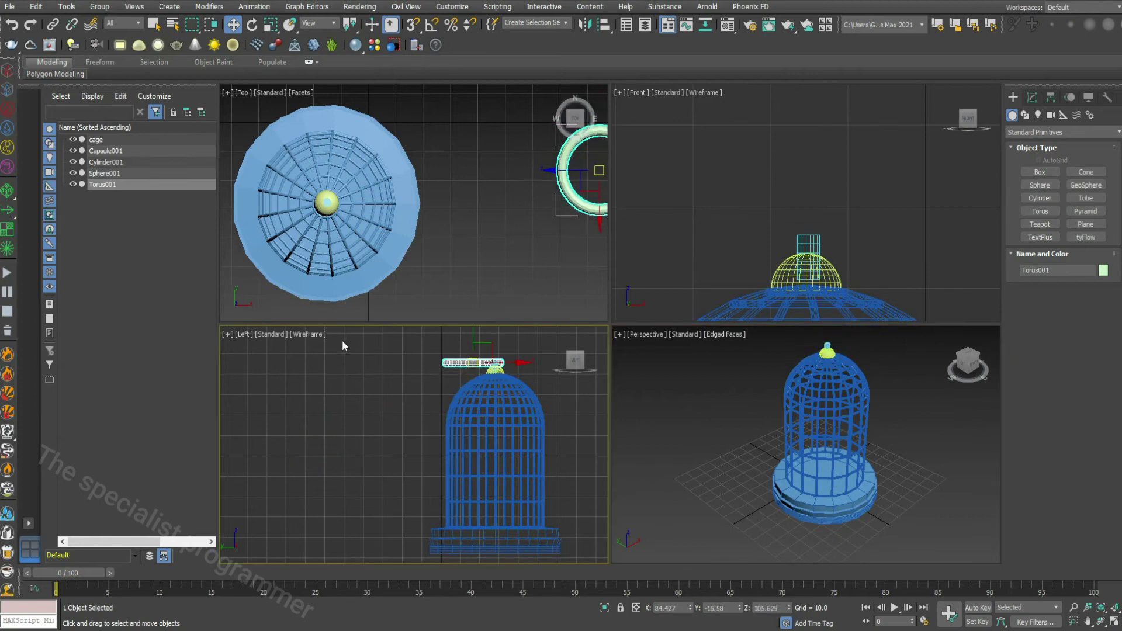
{"action": "left_click_drag", "start_coordinate": [598, 174], "coordinate": [287, 207]}
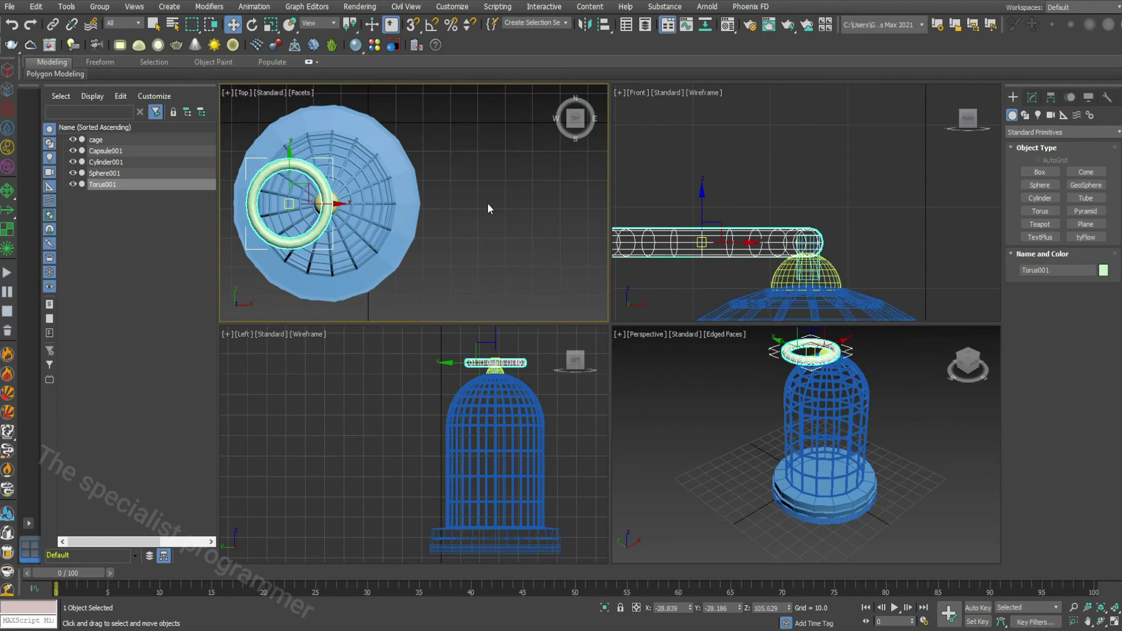
{"action": "left_click", "coordinate": [1115, 623]}
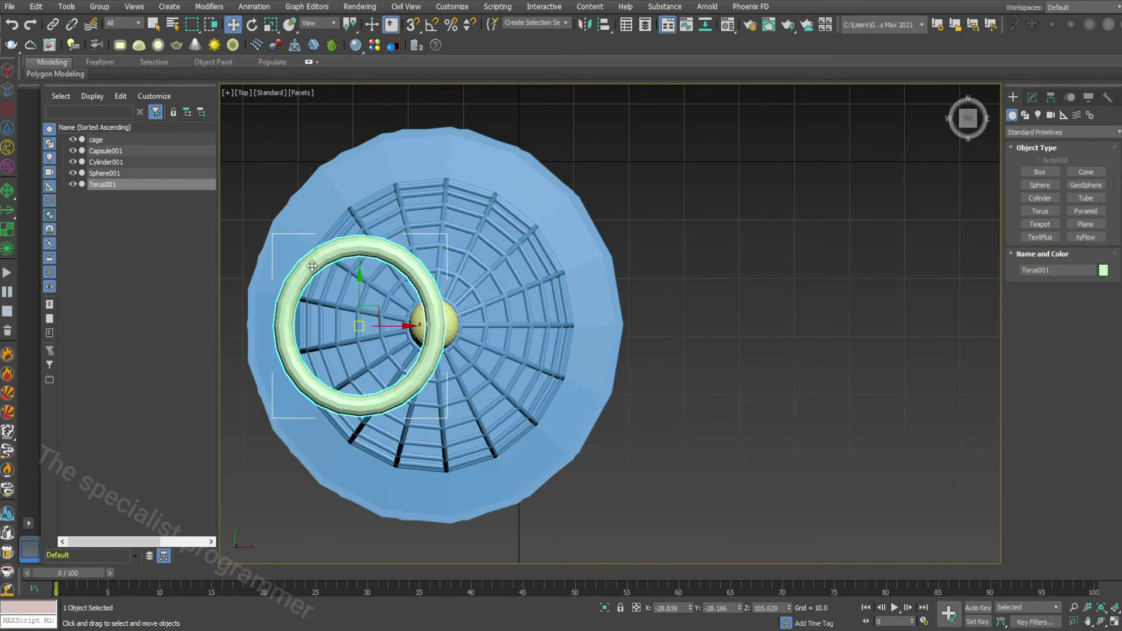
- Reduce the torus to Radius 1 3.186 and Radius 2 0.533
{"action": "left_click", "coordinate": [1032, 97]}
{"action": "mouse_move", "coordinate": [1100, 283]}
{"action": "left_mouse_down"}
{"action": "mouse_move", "coordinate": [1092, 316]}
{"action": "mouse_move", "coordinate": [1106, 309]}
{"action": "mouse_move", "coordinate": [1101, 284]}
{"action": "mouse_move", "coordinate": [1100, 307]}
{"action": "left_mouse_up"}
{"action": "left_click_drag", "start_coordinate": [358, 326], "coordinate": [415, 323]}
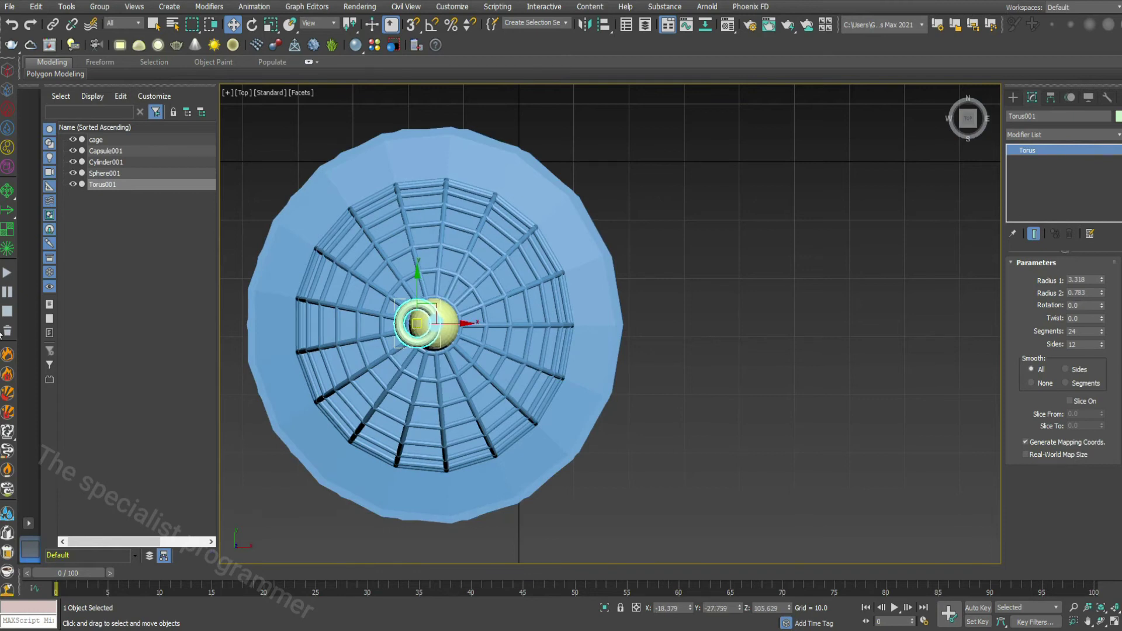
{"action": "left_click_drag", "start_coordinate": [1101, 280], "coordinate": [1102, 299]}
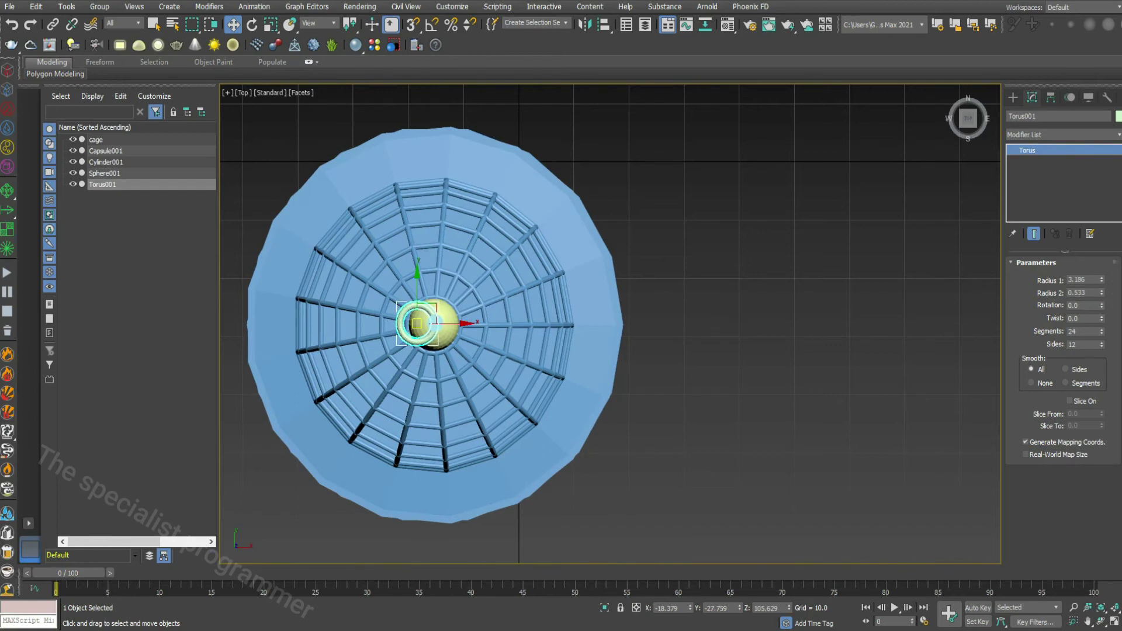
{"action": "left_click", "coordinate": [1114, 621]}
- Rotate the torus upright so it stands as a hanging loop on the cylinder
{"action": "right_click", "coordinate": [780, 246]}
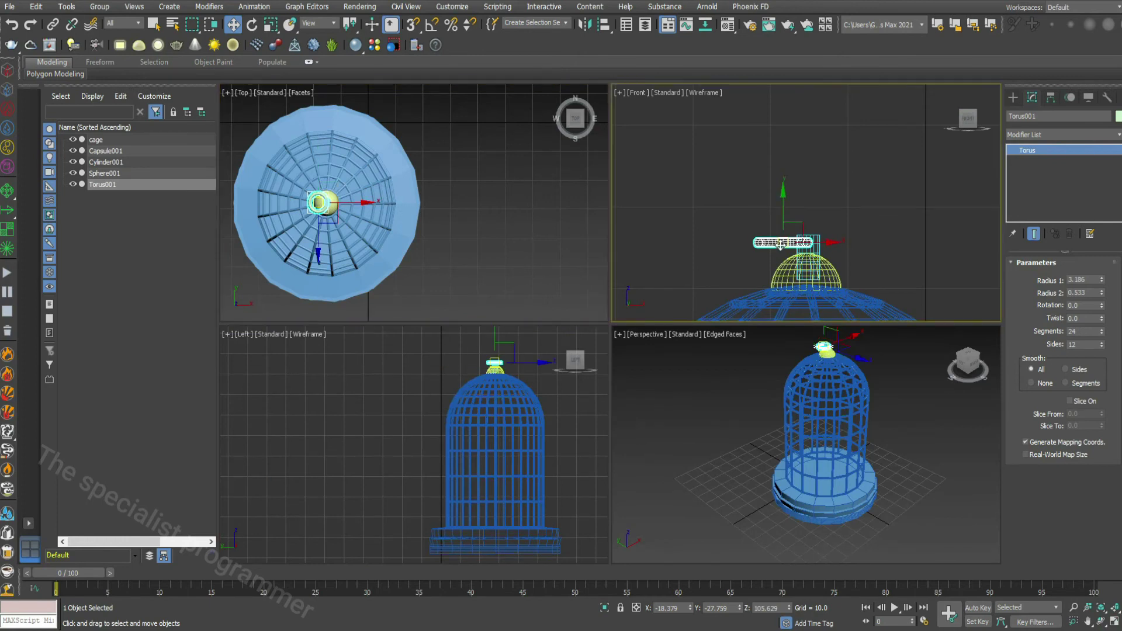
{"action": "left_click", "coordinate": [809, 268]}
{"action": "left_click_drag", "start_coordinate": [743, 227], "coordinate": [747, 278]}
{"action": "right_click", "coordinate": [785, 238]}
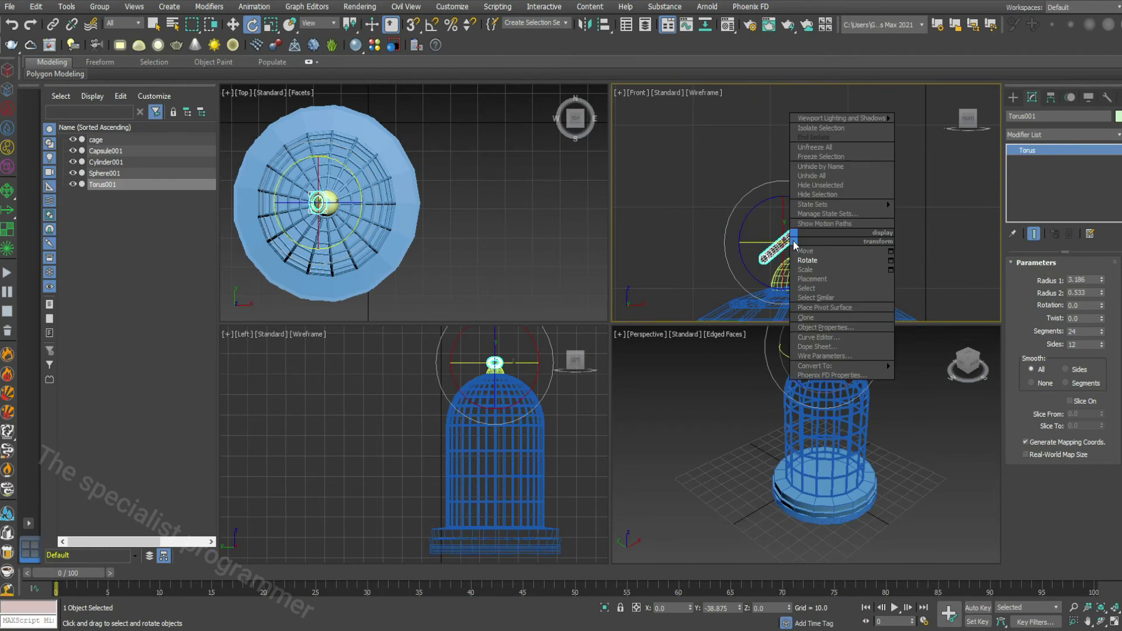
{"action": "left_click", "coordinate": [815, 247]}
{"action": "right_click", "coordinate": [789, 249]}
{"action": "left_click", "coordinate": [811, 270]}
{"action": "left_click_drag", "start_coordinate": [739, 258], "coordinate": [733, 239]}
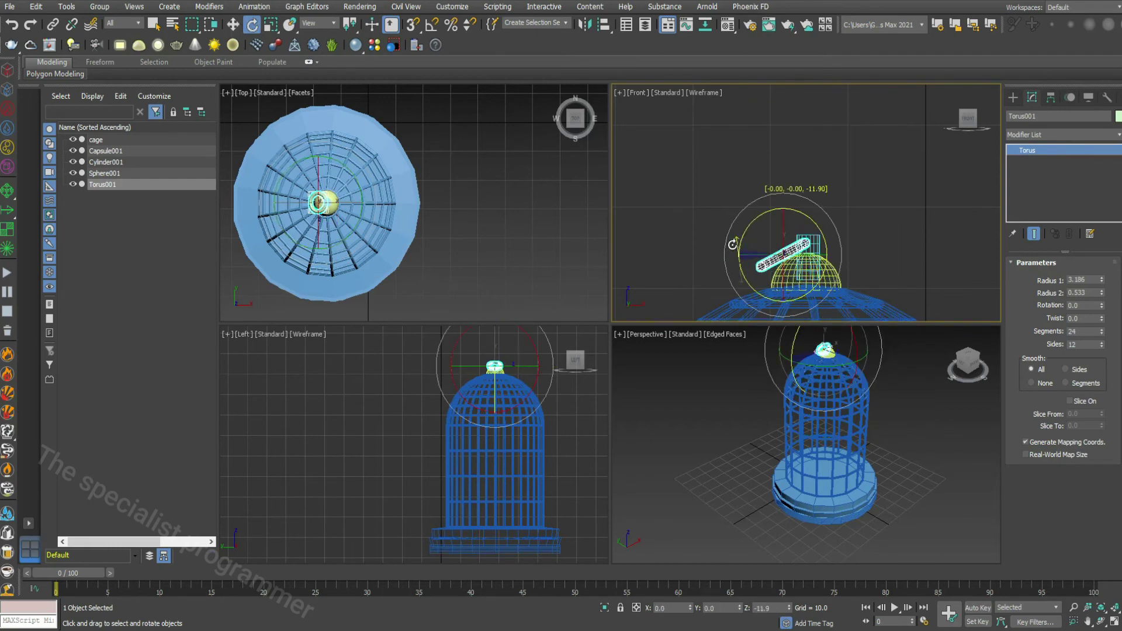
- Nudge the torus into place on the cylinder and maximize the Perspective view
{"action": "right_click", "coordinate": [787, 257]}
{"action": "left_click", "coordinate": [795, 268]}
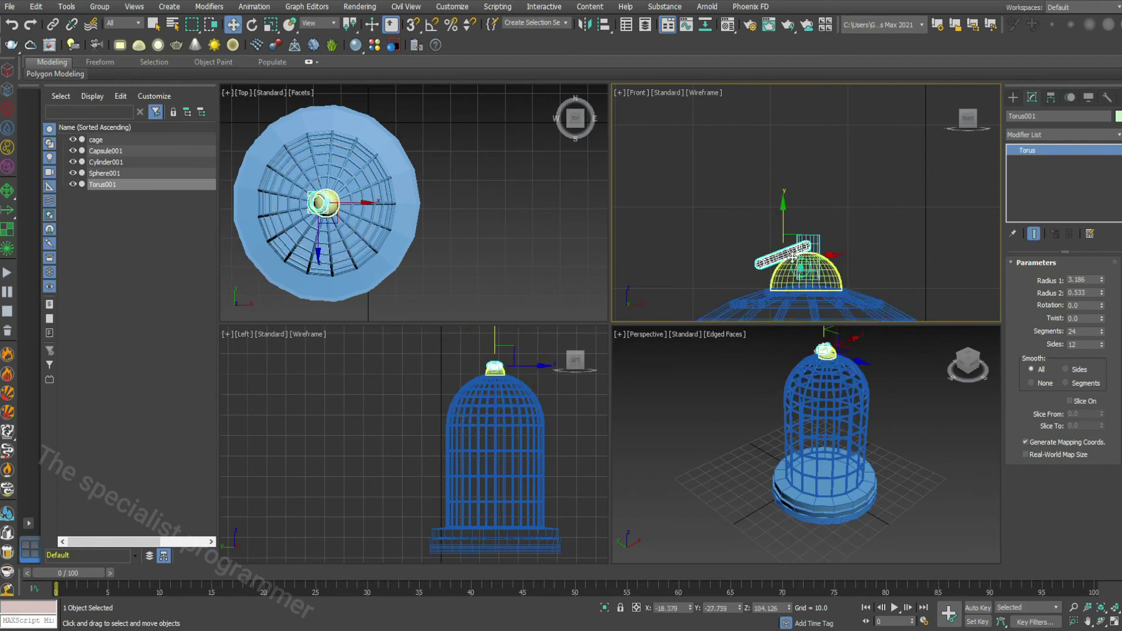
{"action": "left_click_drag", "start_coordinate": [782, 237], "coordinate": [808, 252]}
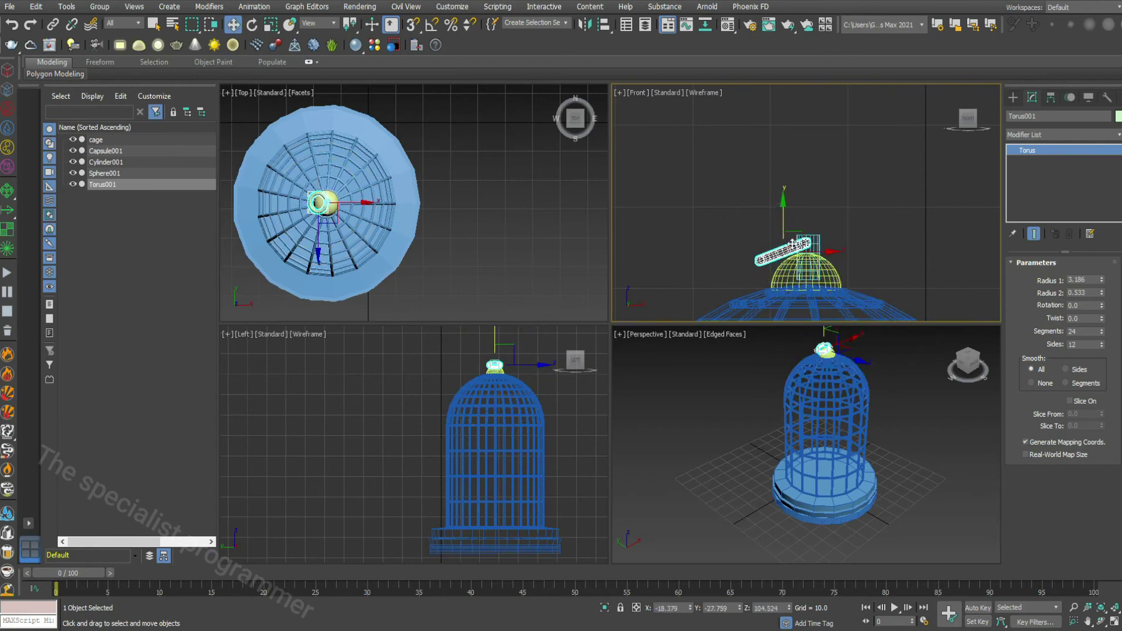
{"action": "left_click", "coordinate": [899, 382]}
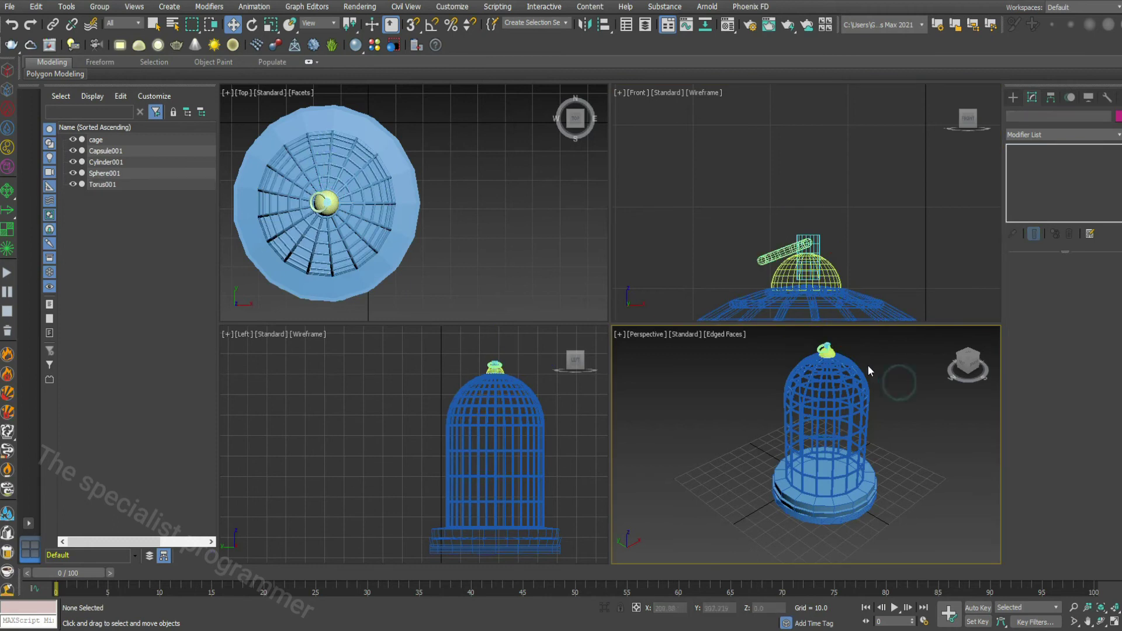
{"action": "left_click", "coordinate": [1113, 619]}
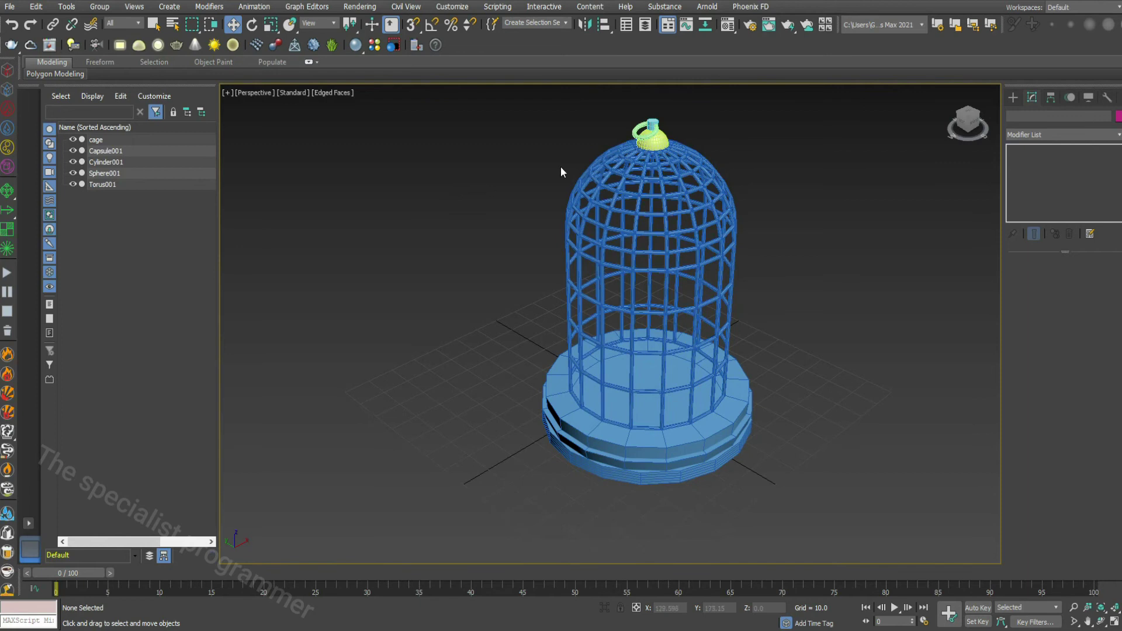
- Group Torus001, Cylinder001, Sphere001 and the cage bars as 'cage'
{"action": "left_click", "coordinate": [635, 132]}
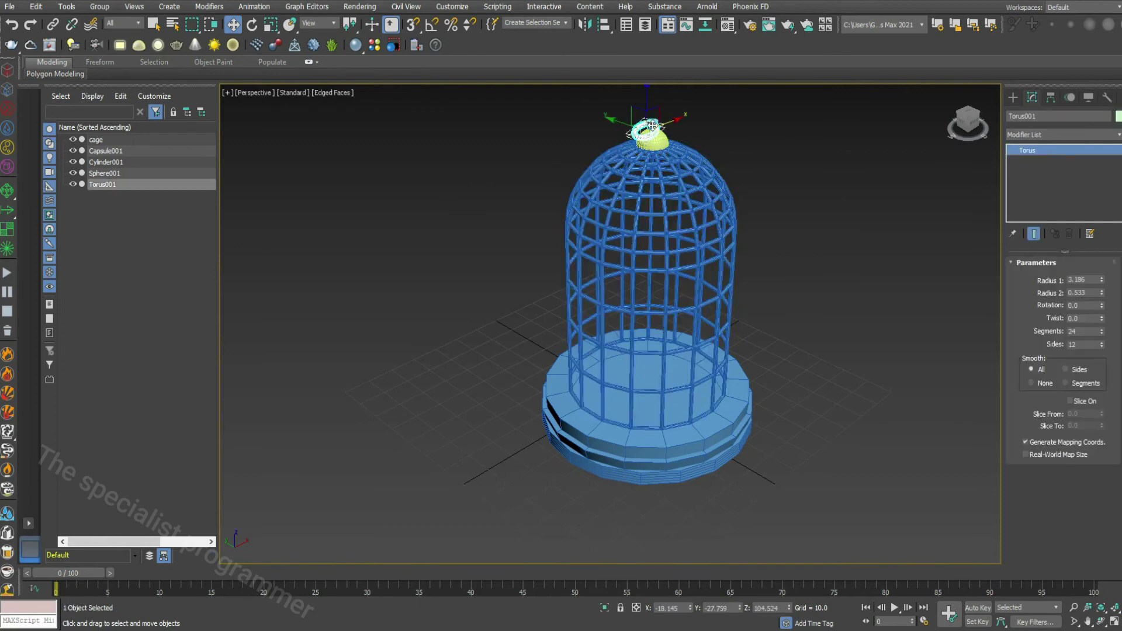
{"action": "left_click", "coordinate": [651, 136], "text": "ctrl"}
{"action": "left_click", "coordinate": [652, 193], "text": "ctrl"}
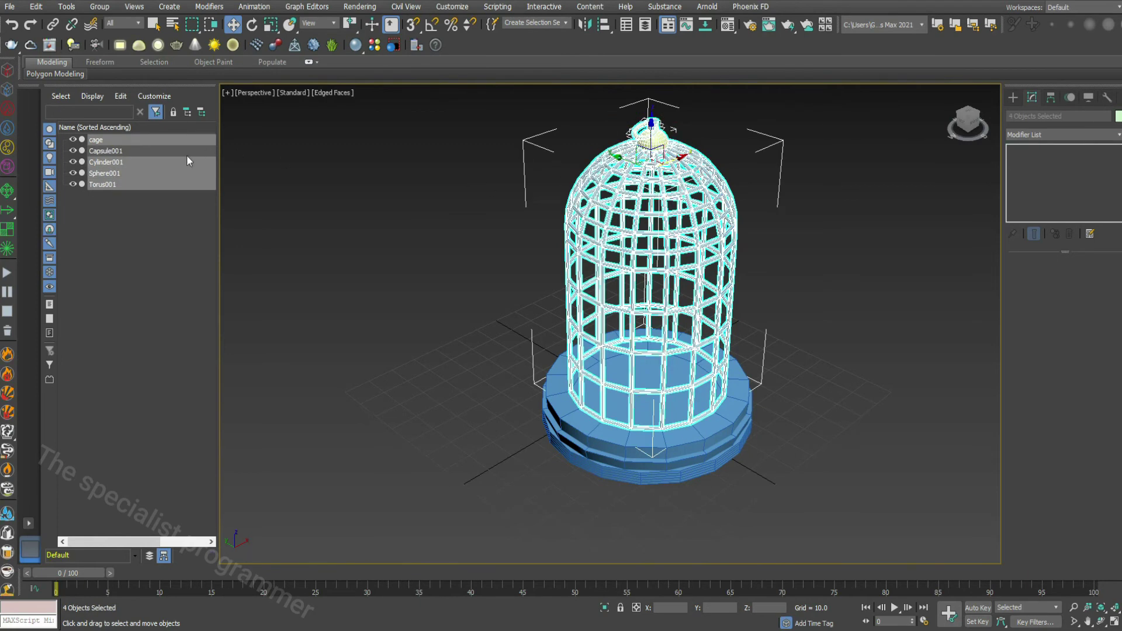
{"action": "left_click", "coordinate": [100, 7]}
{"action": "left_click", "coordinate": [109, 28]}
{"action": "type", "text": "cage"}
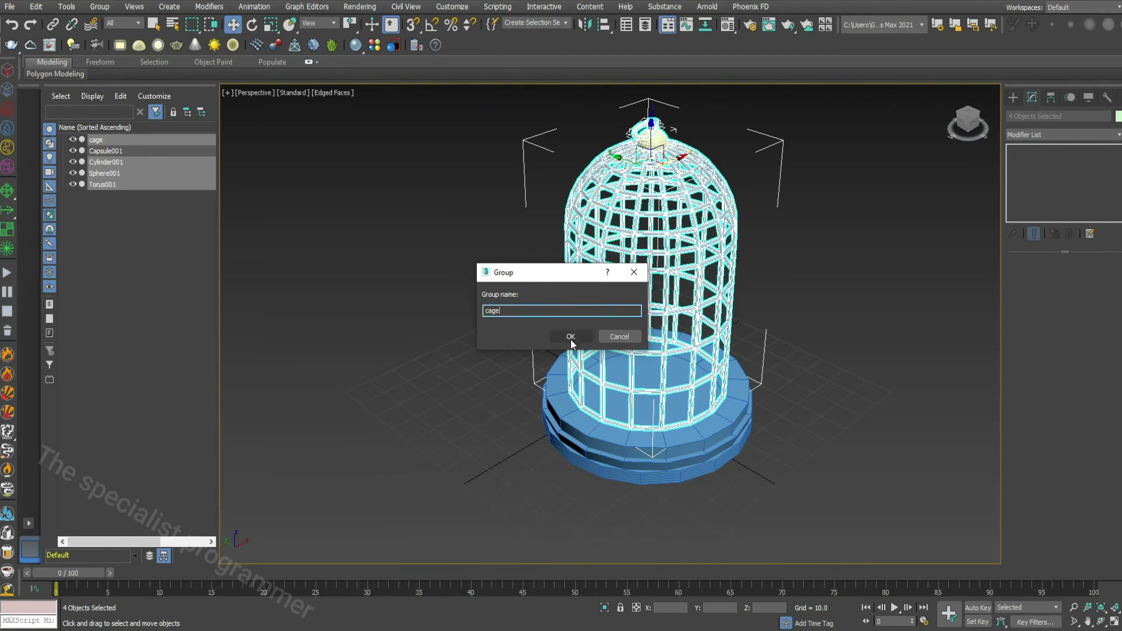
{"action": "left_click", "coordinate": [570, 336]}
- Collapse the cage group in the scene list, keeping Capsule001 outside, and select the group
{"action": "left_click", "coordinate": [63, 139]}
{"action": "left_click", "coordinate": [125, 206]}
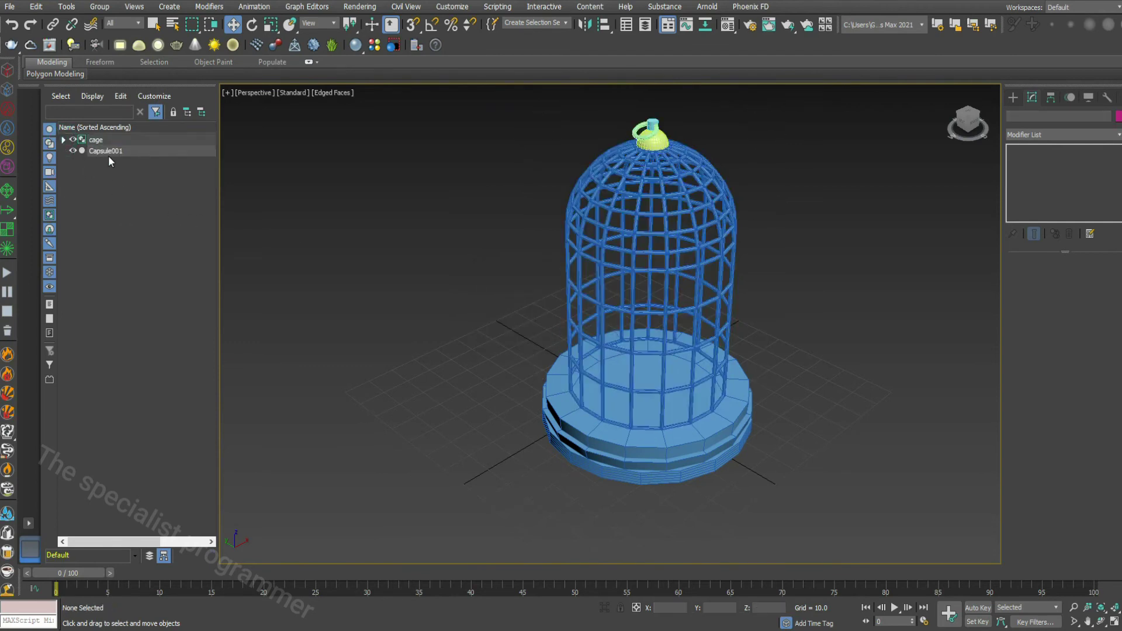
{"action": "left_click", "coordinate": [108, 151]}
{"action": "left_click", "coordinate": [178, 198]}
{"action": "left_click", "coordinate": [622, 209]}
- Set an unused Material Editor slot to Arnold Standard Surface
{"action": "left_click", "coordinate": [727, 24]}
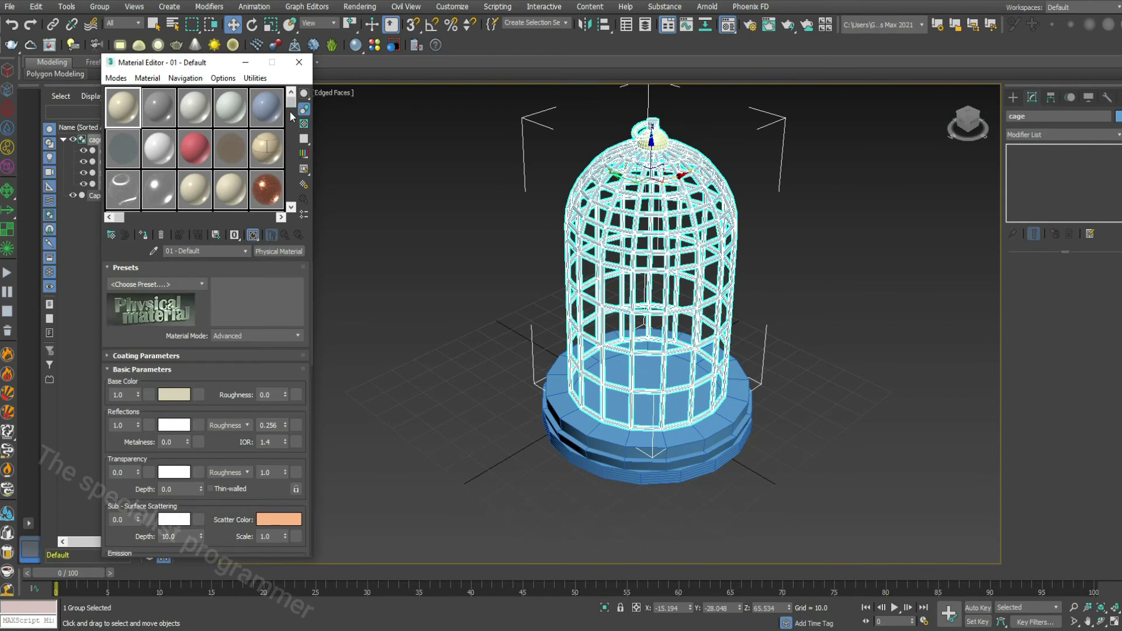
{"action": "left_click_drag", "start_coordinate": [290, 112], "coordinate": [286, 212]}
{"action": "left_click", "coordinate": [268, 191]}
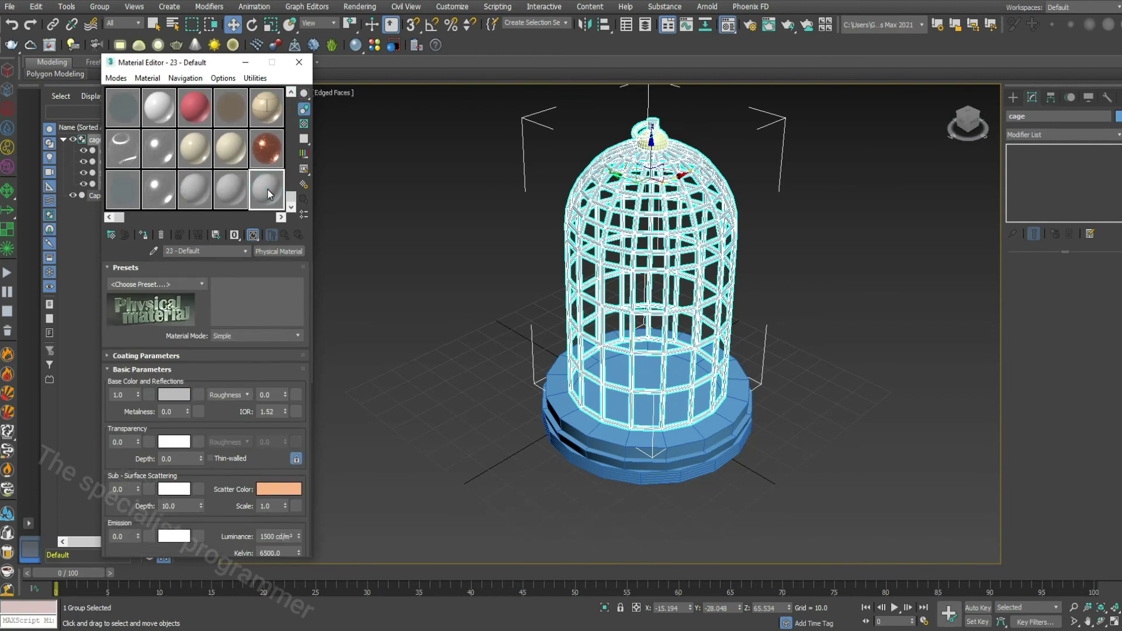
{"action": "left_click", "coordinate": [270, 251]}
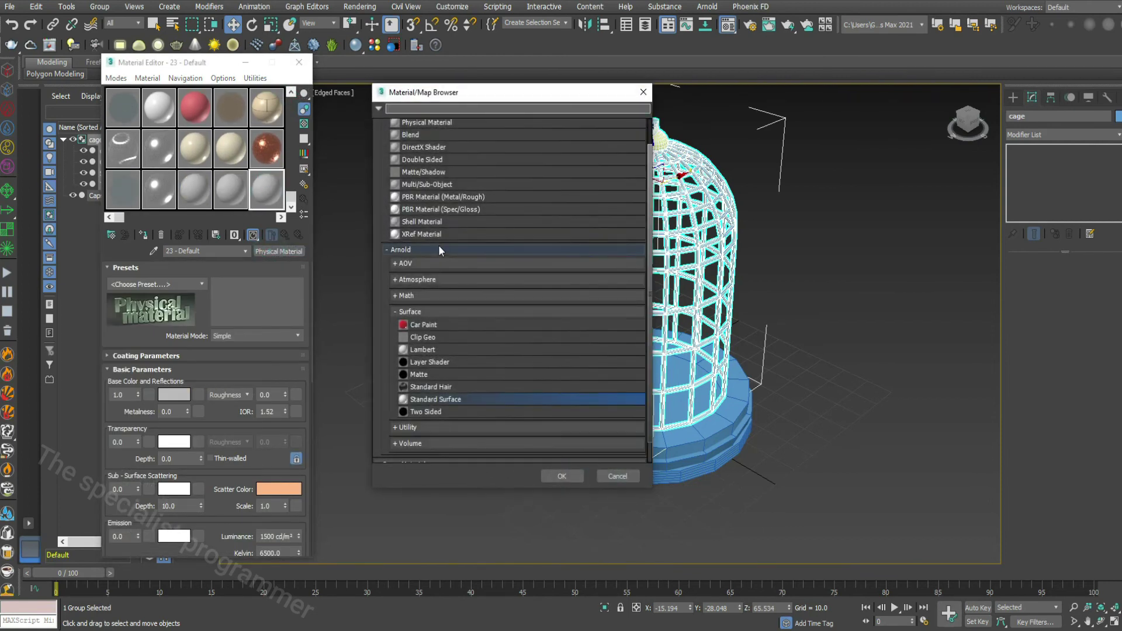
{"action": "double_click", "coordinate": [451, 401]}
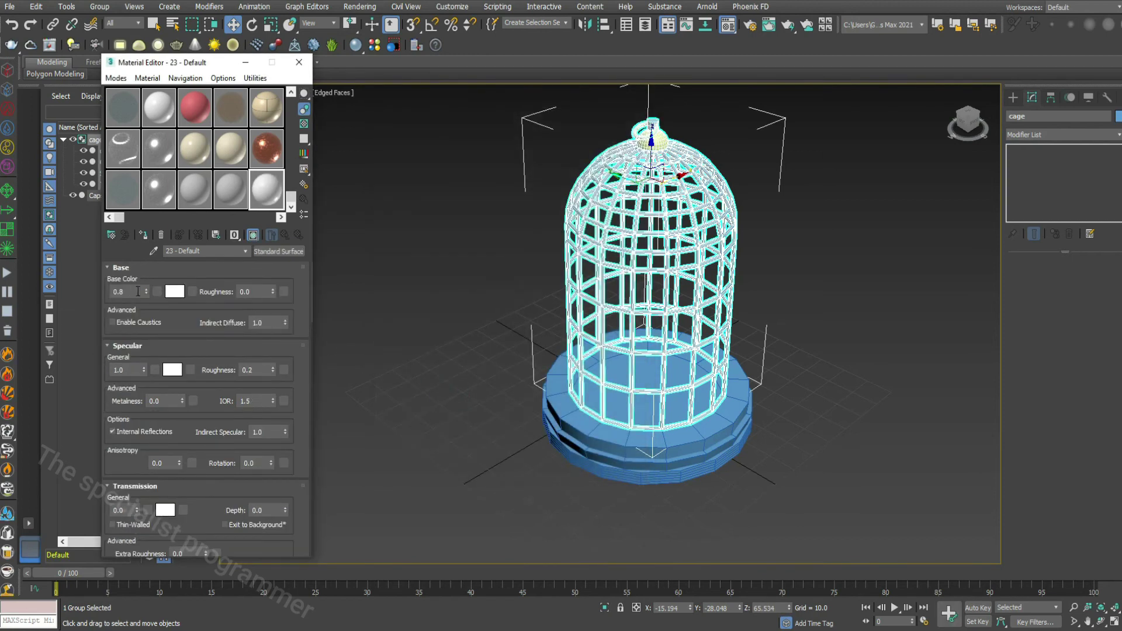
- Give the material a golden yellow base colour and Metalness 1.0, and assign it to the cage group
{"action": "left_click", "coordinate": [176, 291]}
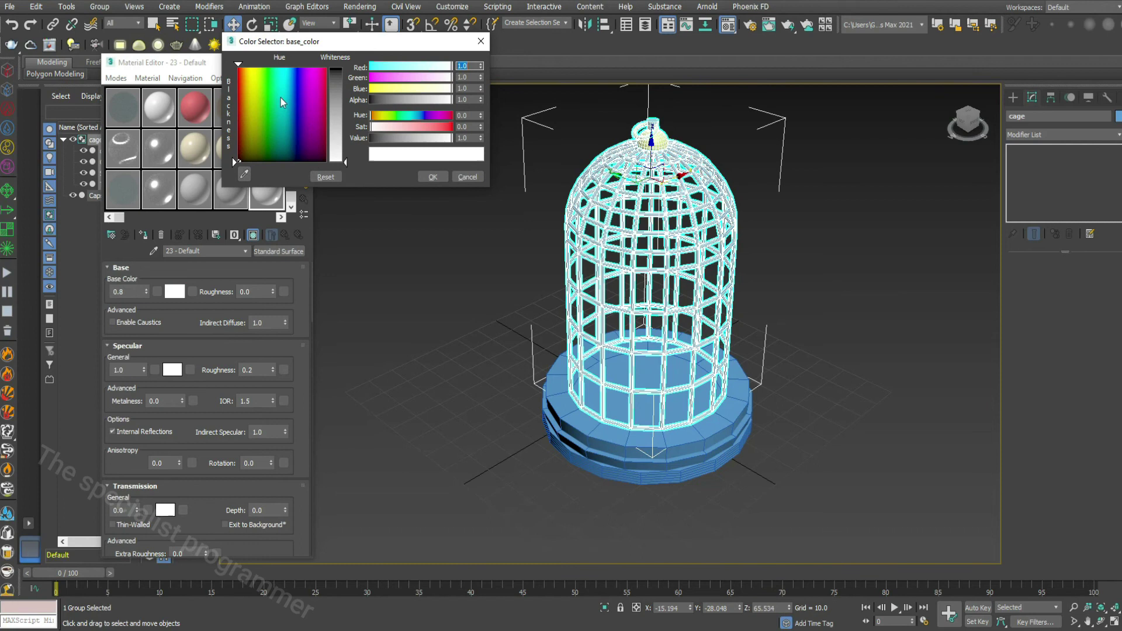
{"action": "left_click_drag", "start_coordinate": [249, 74], "coordinate": [250, 68]}
{"action": "left_click_drag", "start_coordinate": [337, 159], "coordinate": [337, 71]}
{"action": "left_click", "coordinate": [411, 77]}
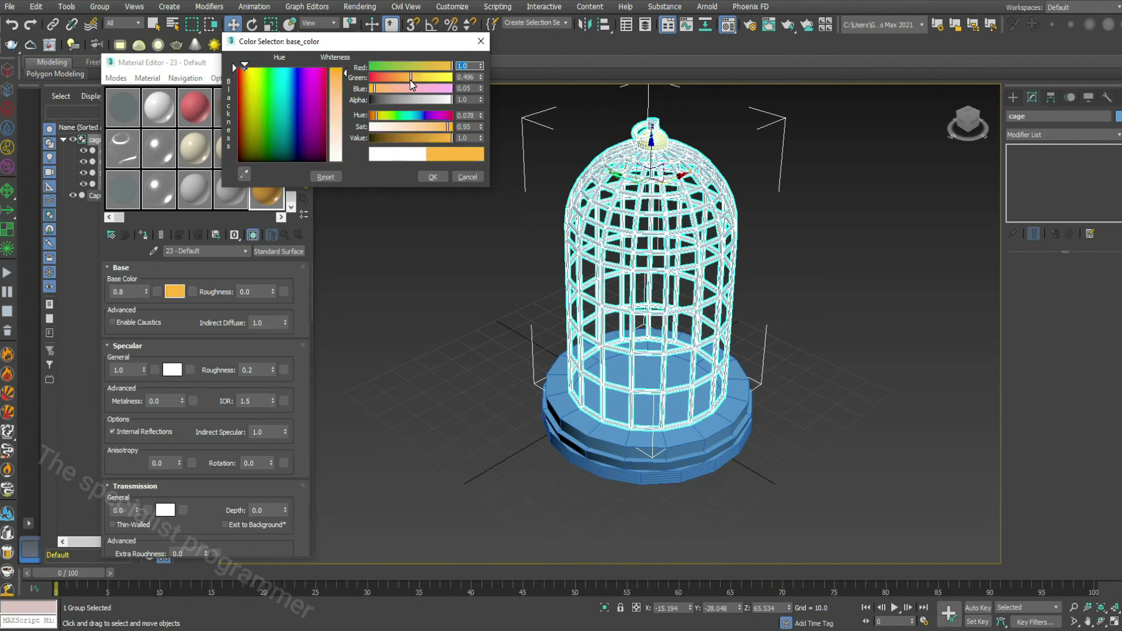
{"action": "left_click", "coordinate": [424, 77]}
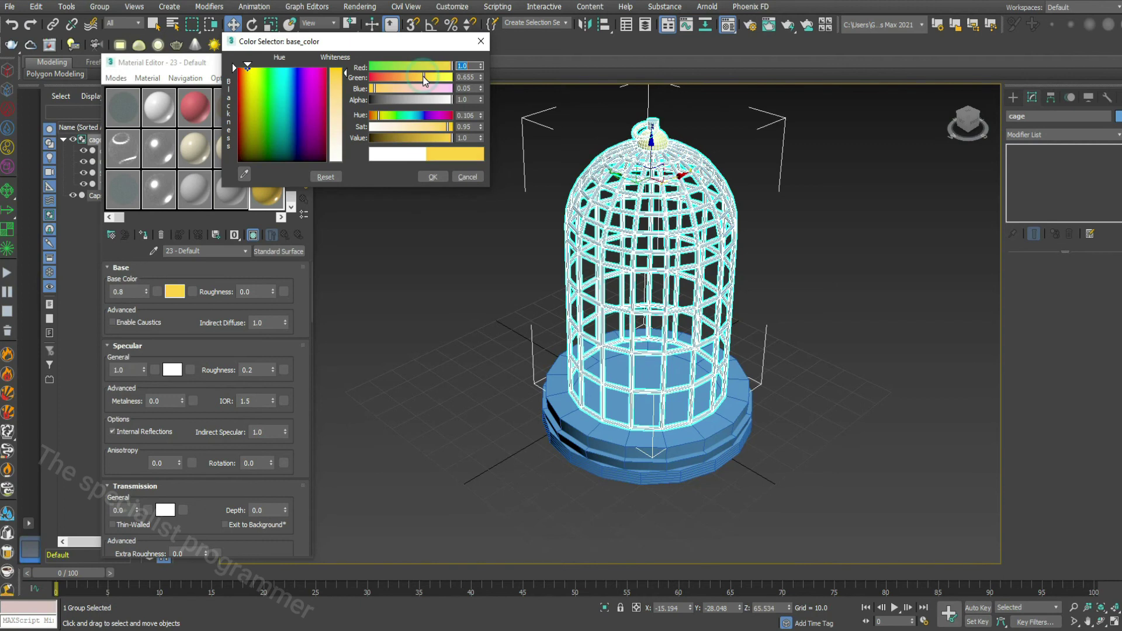
{"action": "left_click", "coordinate": [432, 177]}
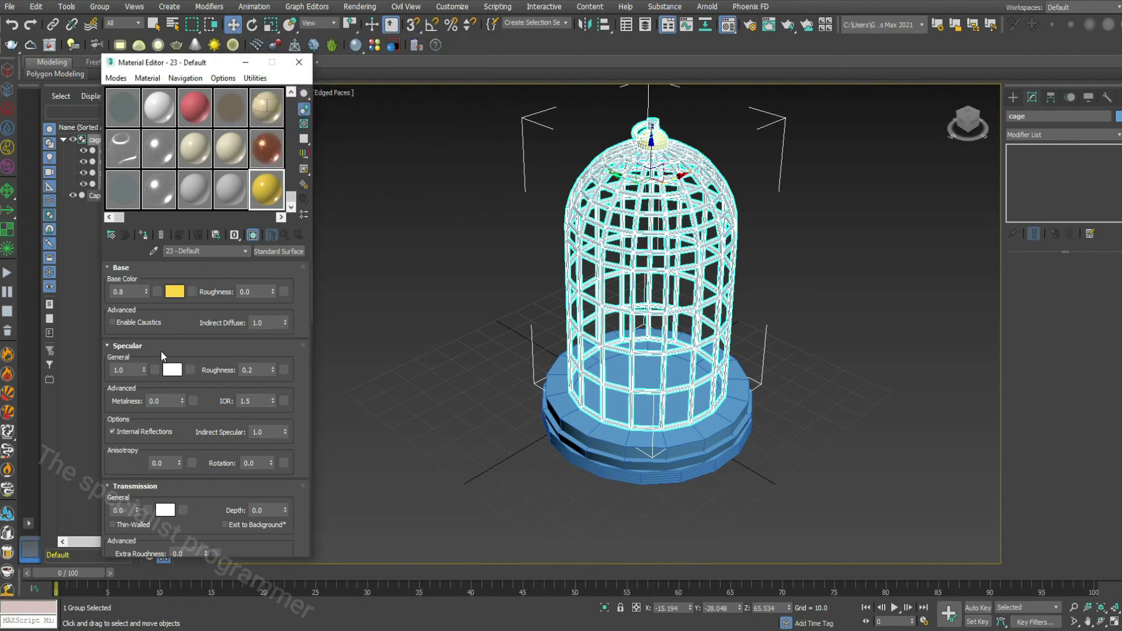
{"action": "left_click_drag", "start_coordinate": [182, 401], "coordinate": [193, 322]}
{"action": "left_click", "coordinate": [145, 234]}
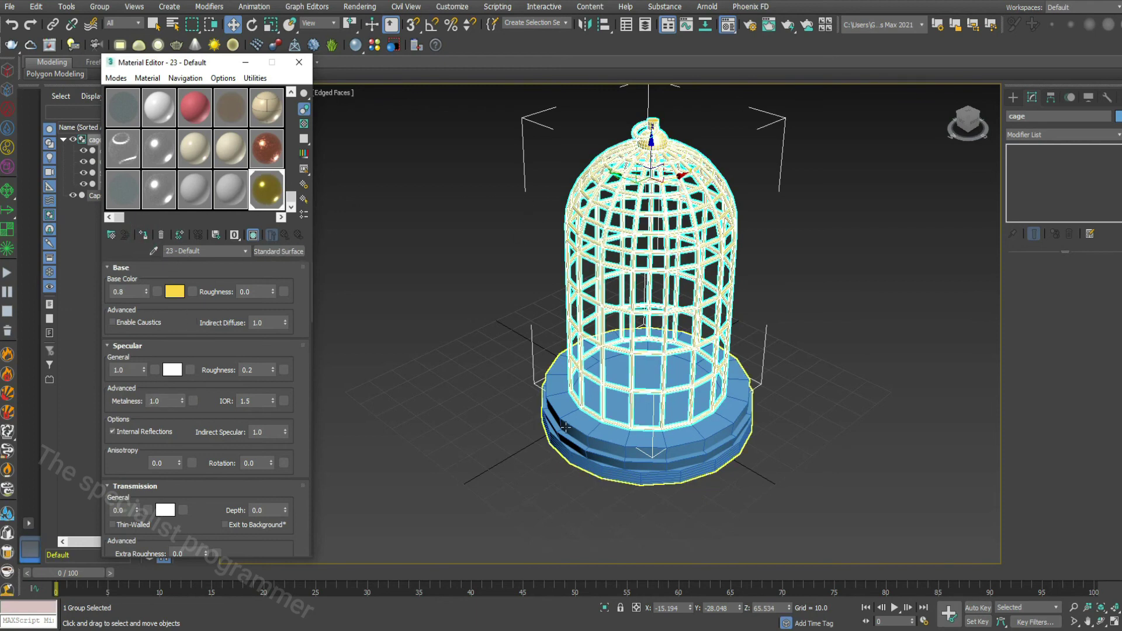
{"action": "left_click", "coordinate": [233, 186]}
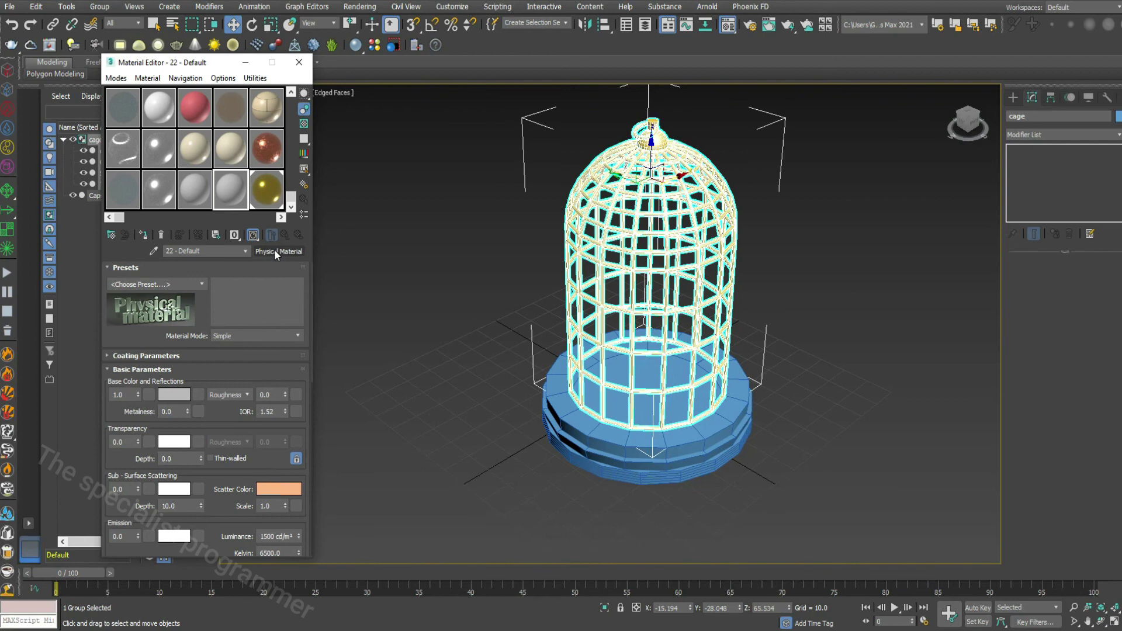
- Make slot 22's base colour black and assign it to the Capsule001 base
{"action": "left_click", "coordinate": [174, 395]}
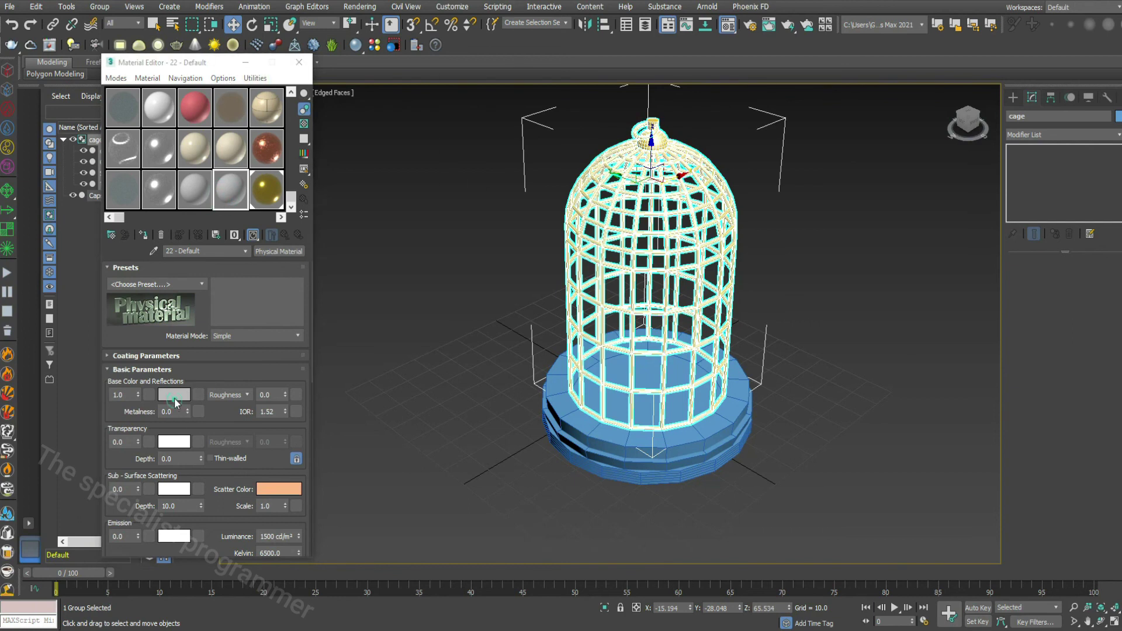
{"action": "left_click_drag", "start_coordinate": [345, 113], "coordinate": [346, 161]}
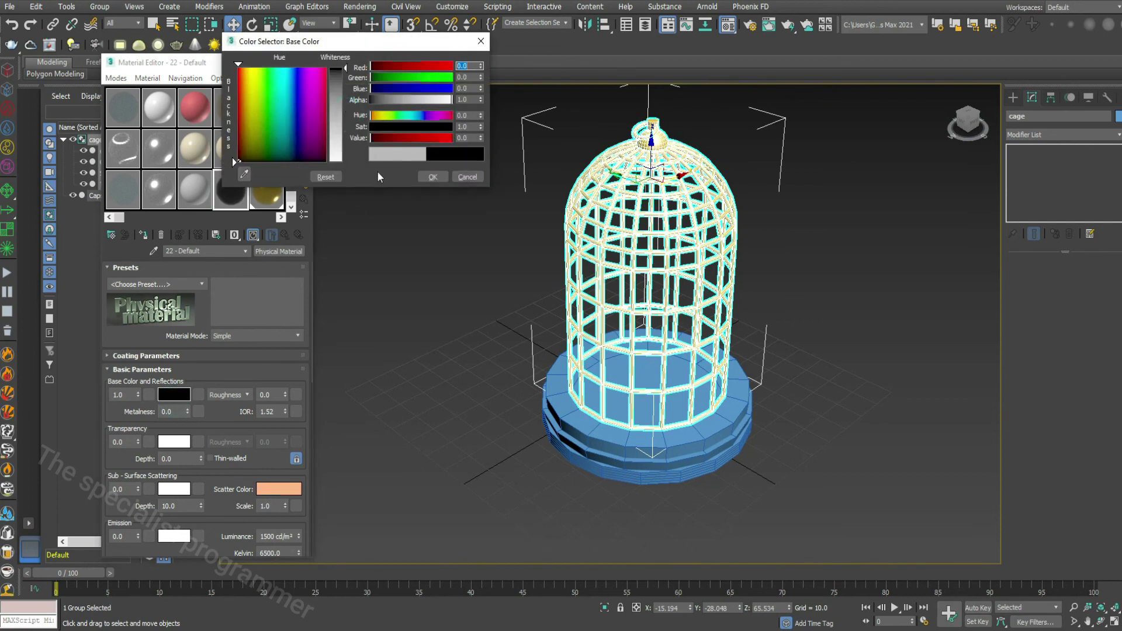
{"action": "left_click", "coordinate": [432, 176]}
{"action": "left_click", "coordinate": [614, 467]}
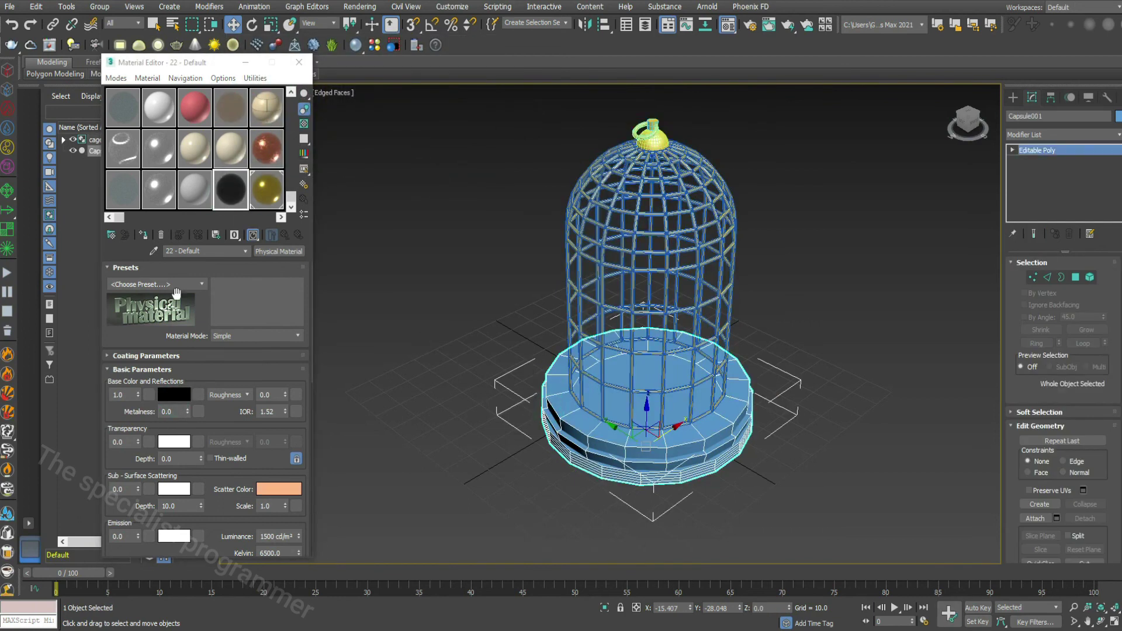
{"action": "left_click", "coordinate": [143, 235]}
{"action": "left_click", "coordinate": [403, 323]}
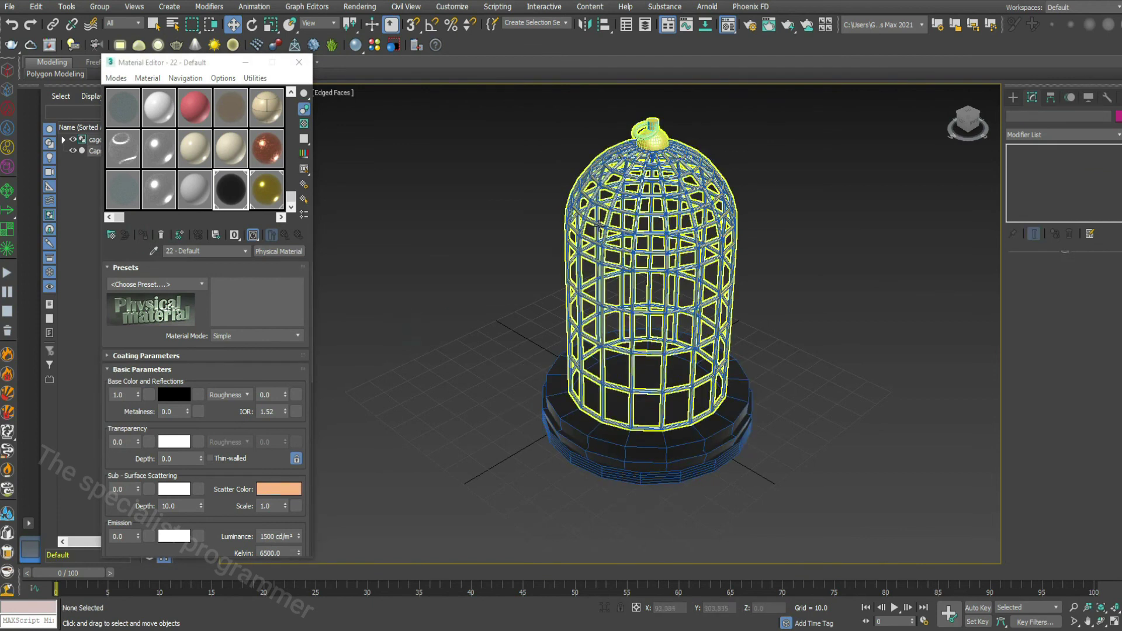
- Render a test of the Perspective view, then close the render window and Material Editor
{"action": "left_click", "coordinate": [360, 6]}
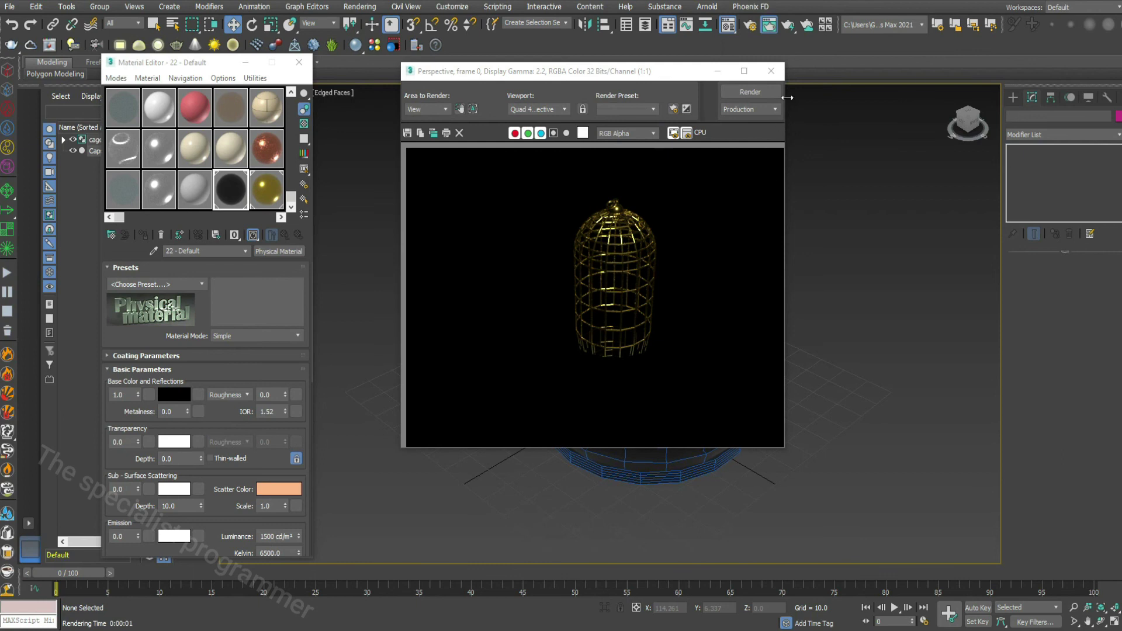
{"action": "left_click", "coordinate": [771, 71]}
{"action": "left_click", "coordinate": [299, 62]}
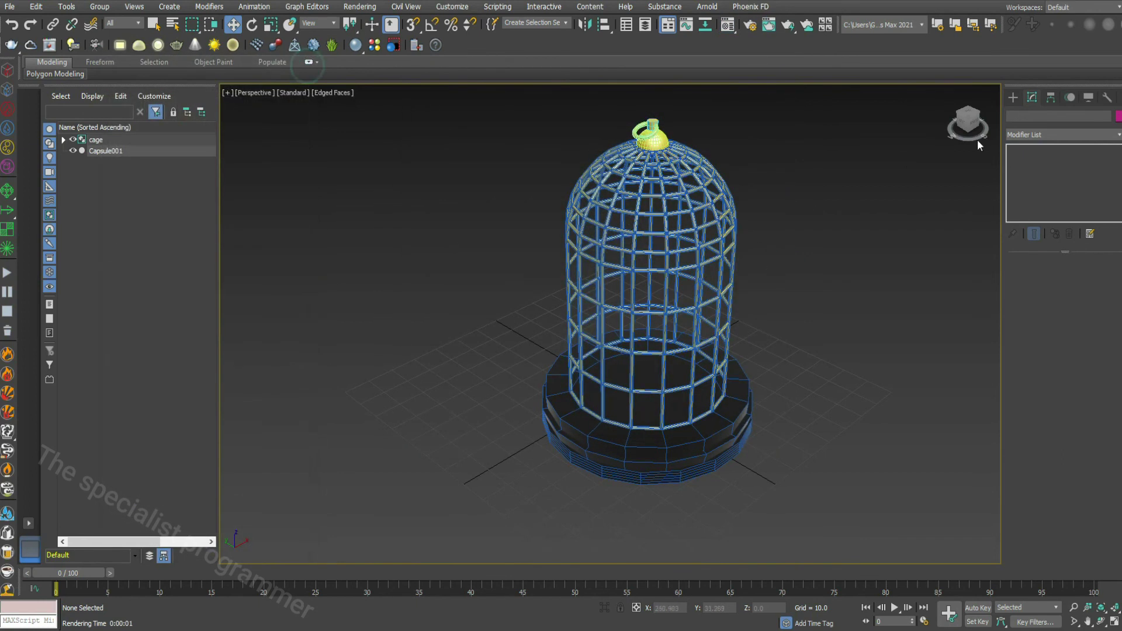
{"action": "left_click", "coordinate": [1013, 97]}
- Create a Plane under the cage and enlarge its length and width into a ground plane
{"action": "left_click", "coordinate": [1085, 224]}
{"action": "mouse_move", "coordinate": [823, 473]}
{"action": "left_mouse_down"}
{"action": "mouse_move", "coordinate": [836, 403]}
{"action": "mouse_move", "coordinate": [949, 290]}
{"action": "left_mouse_up"}
{"action": "left_click_drag", "start_coordinate": [1099, 358], "coordinate": [1078, 157]}
{"action": "left_click_drag", "start_coordinate": [1099, 355], "coordinate": [1077, 267]}
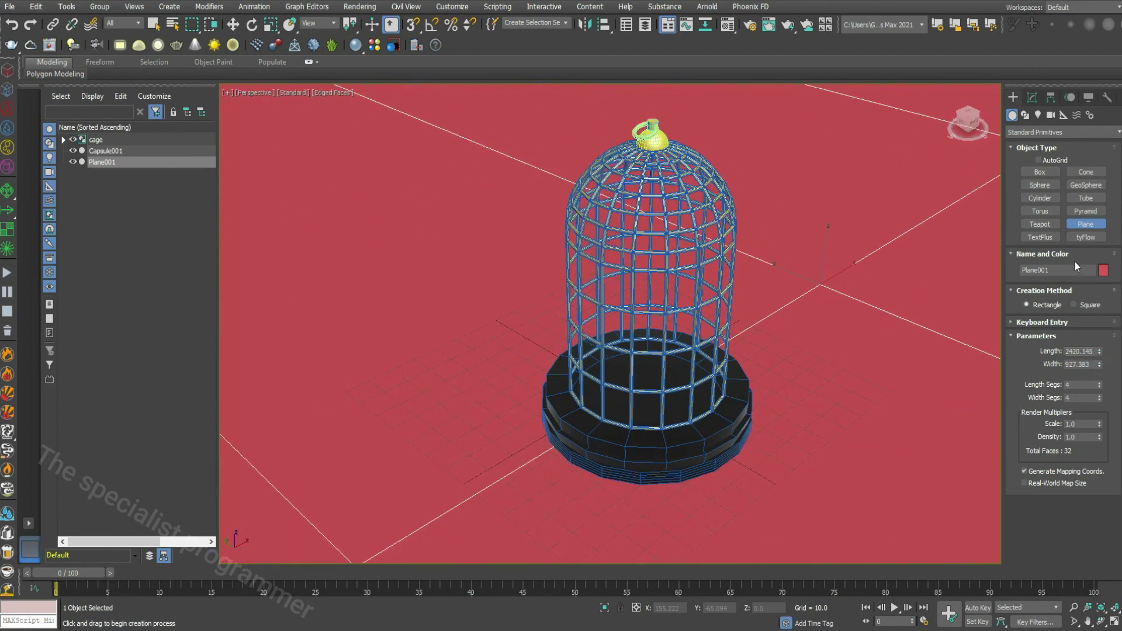
- Set the plane's display colour to pale cream and render the scene
{"action": "left_click", "coordinate": [1103, 271]}
{"action": "left_click_drag", "start_coordinate": [531, 234], "coordinate": [391, 154]}
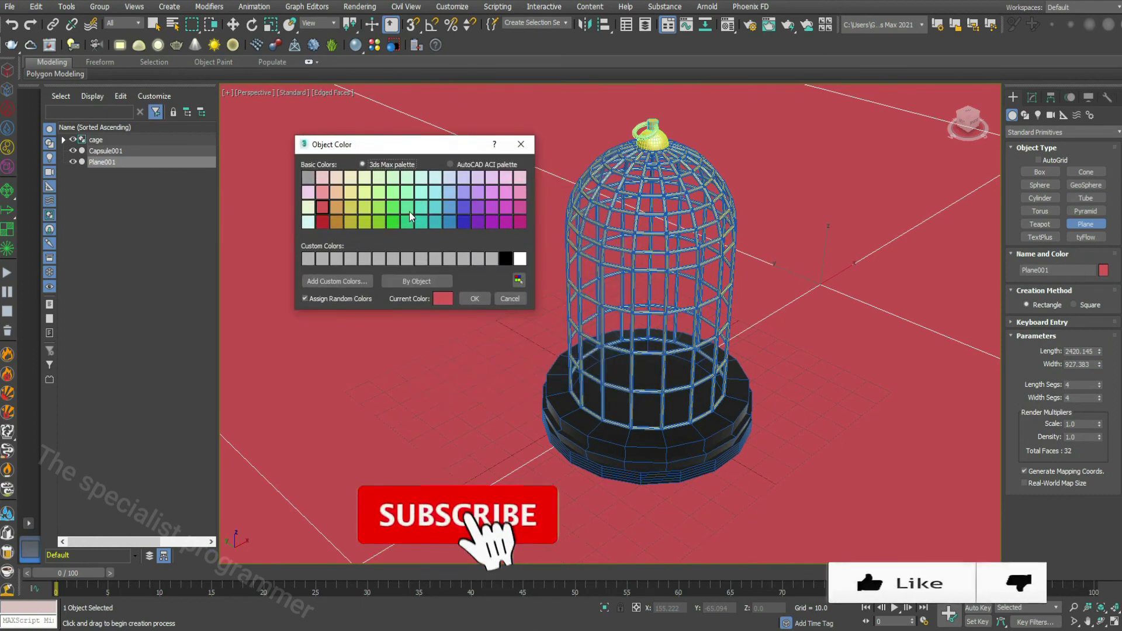
{"action": "left_click", "coordinate": [308, 207]}
{"action": "left_click", "coordinate": [442, 299]}
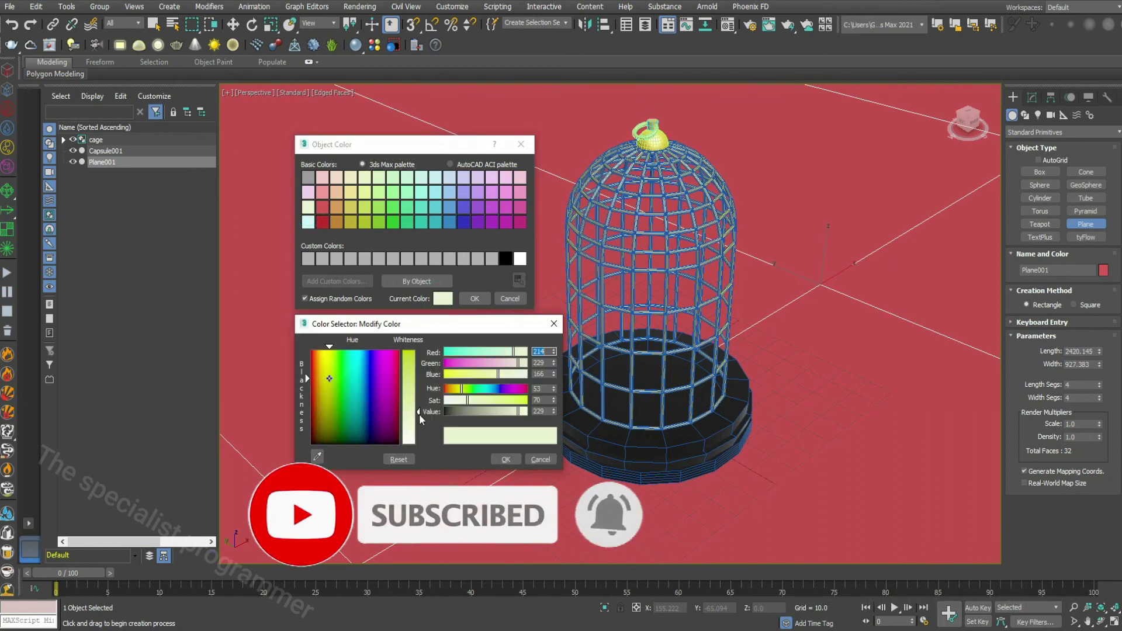
{"action": "left_click", "coordinate": [506, 460]}
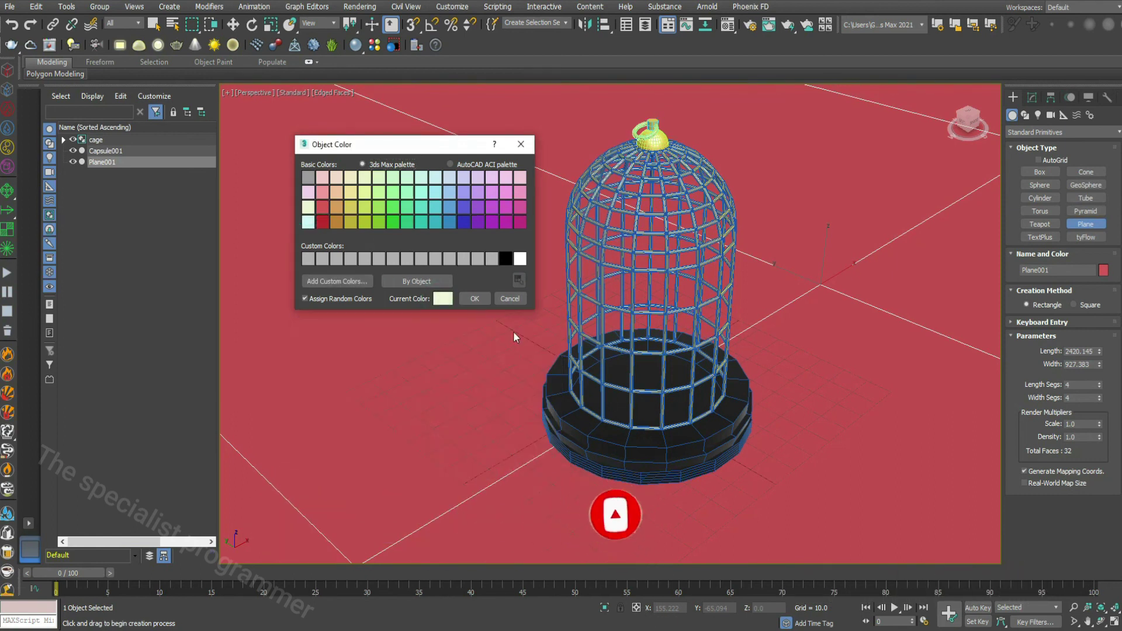
{"action": "left_click", "coordinate": [475, 299]}
{"action": "left_click", "coordinate": [359, 6]}
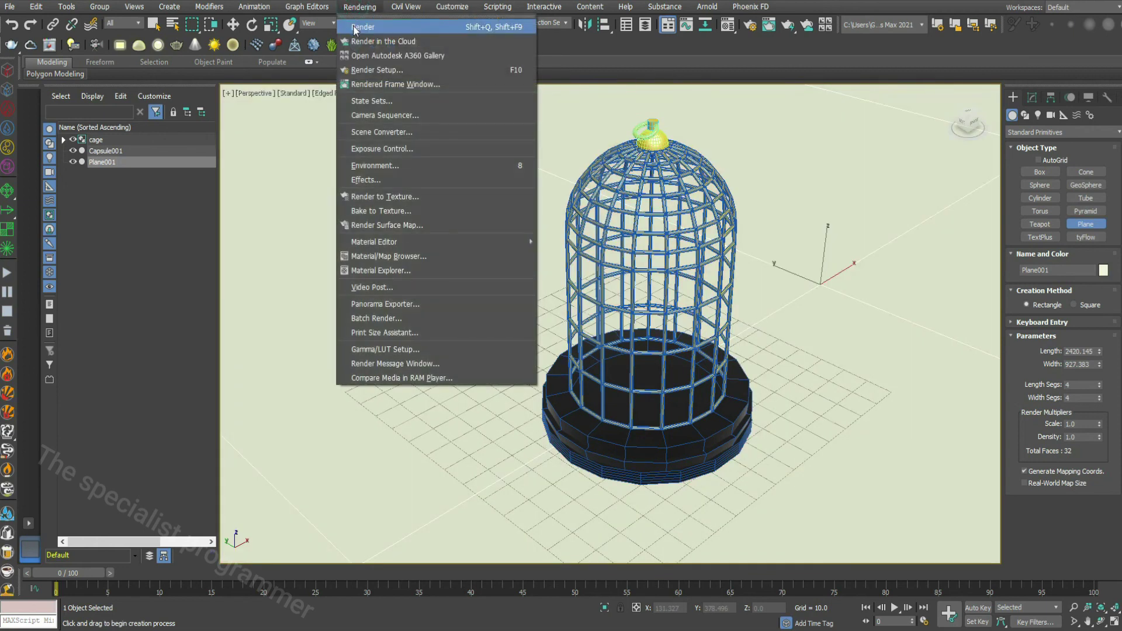